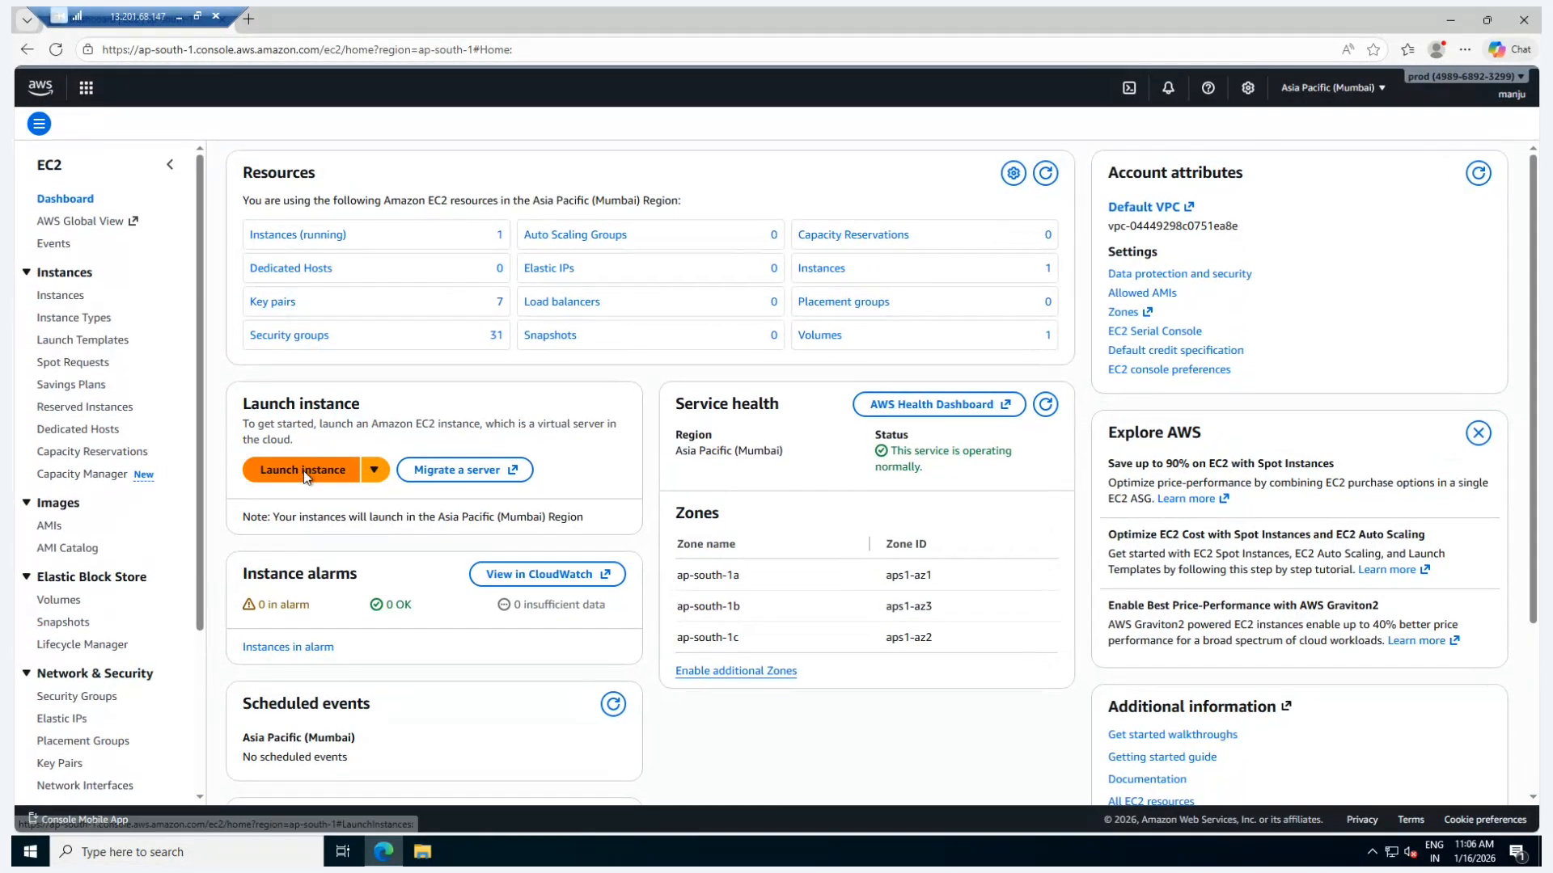
- Start launching a new EC2 instance and name it application-server
click(304, 473)
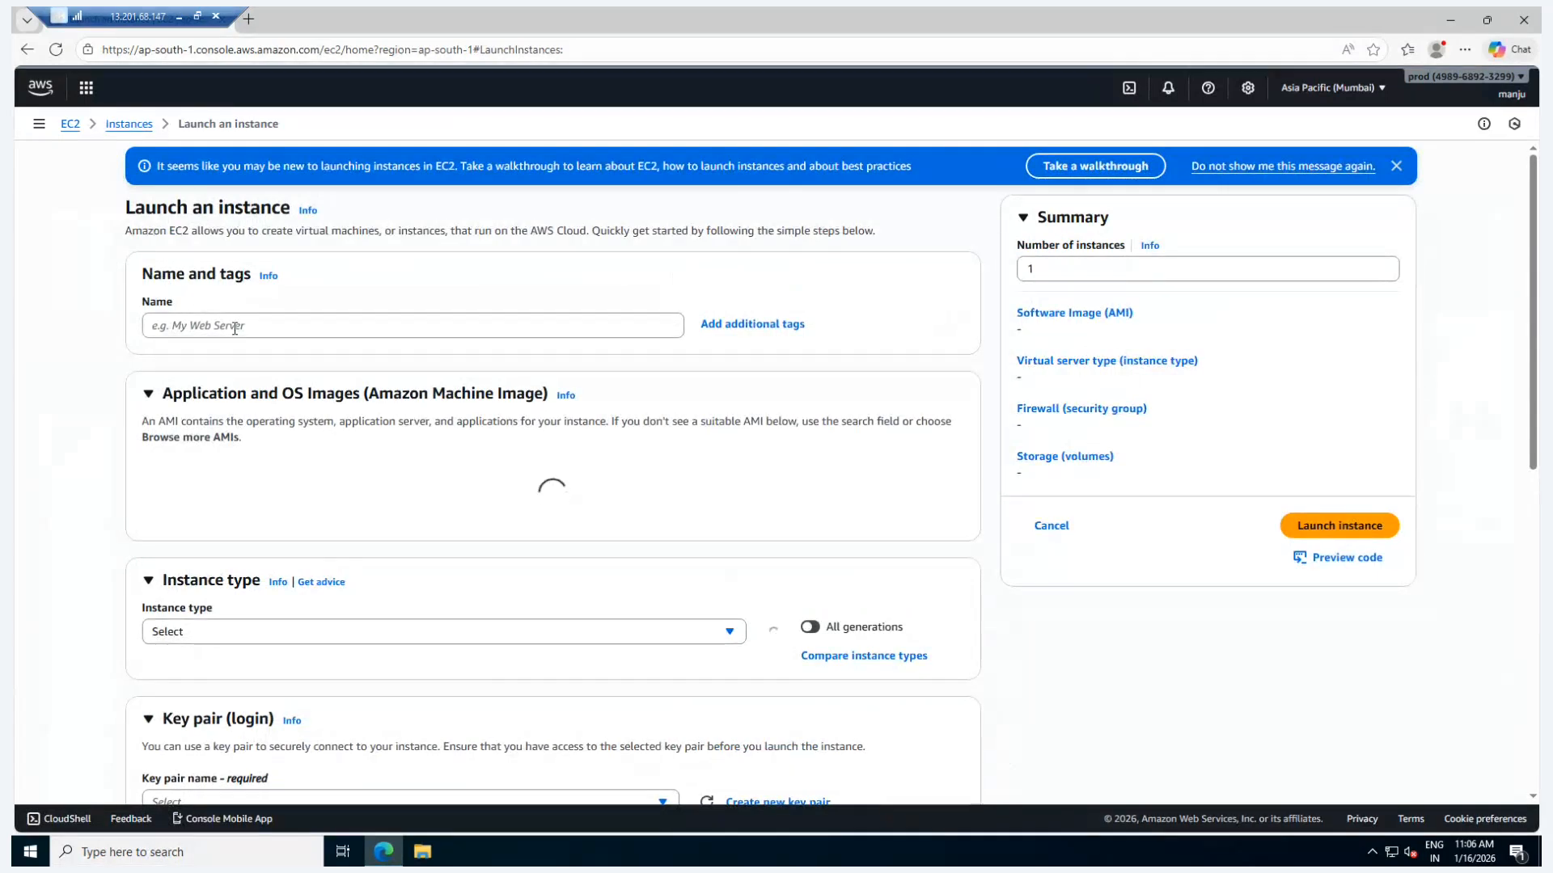
click(235, 328)
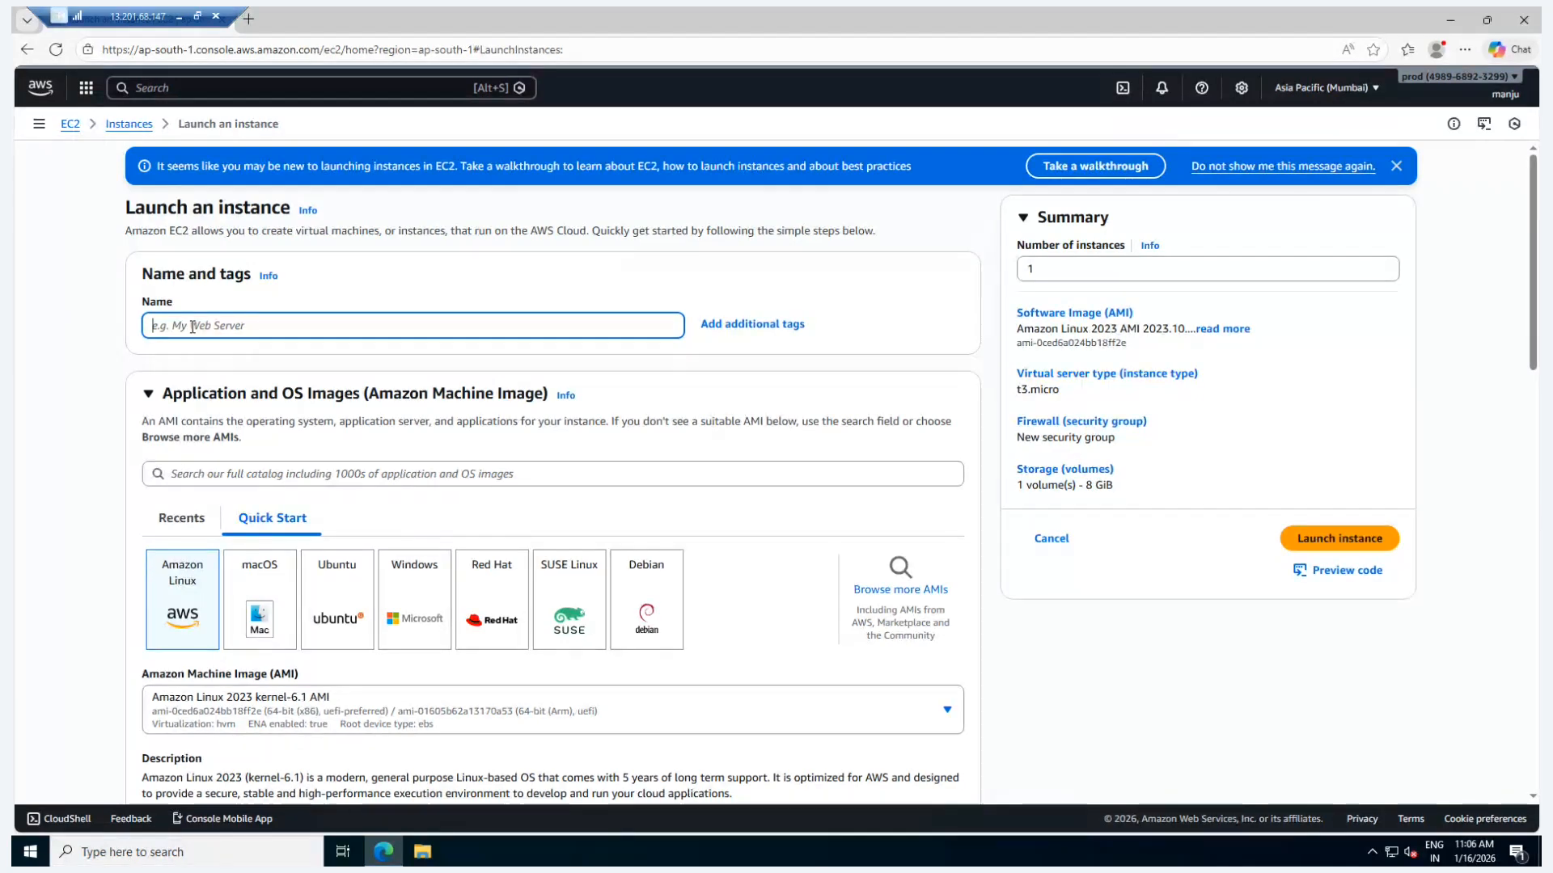
text(applicatio)
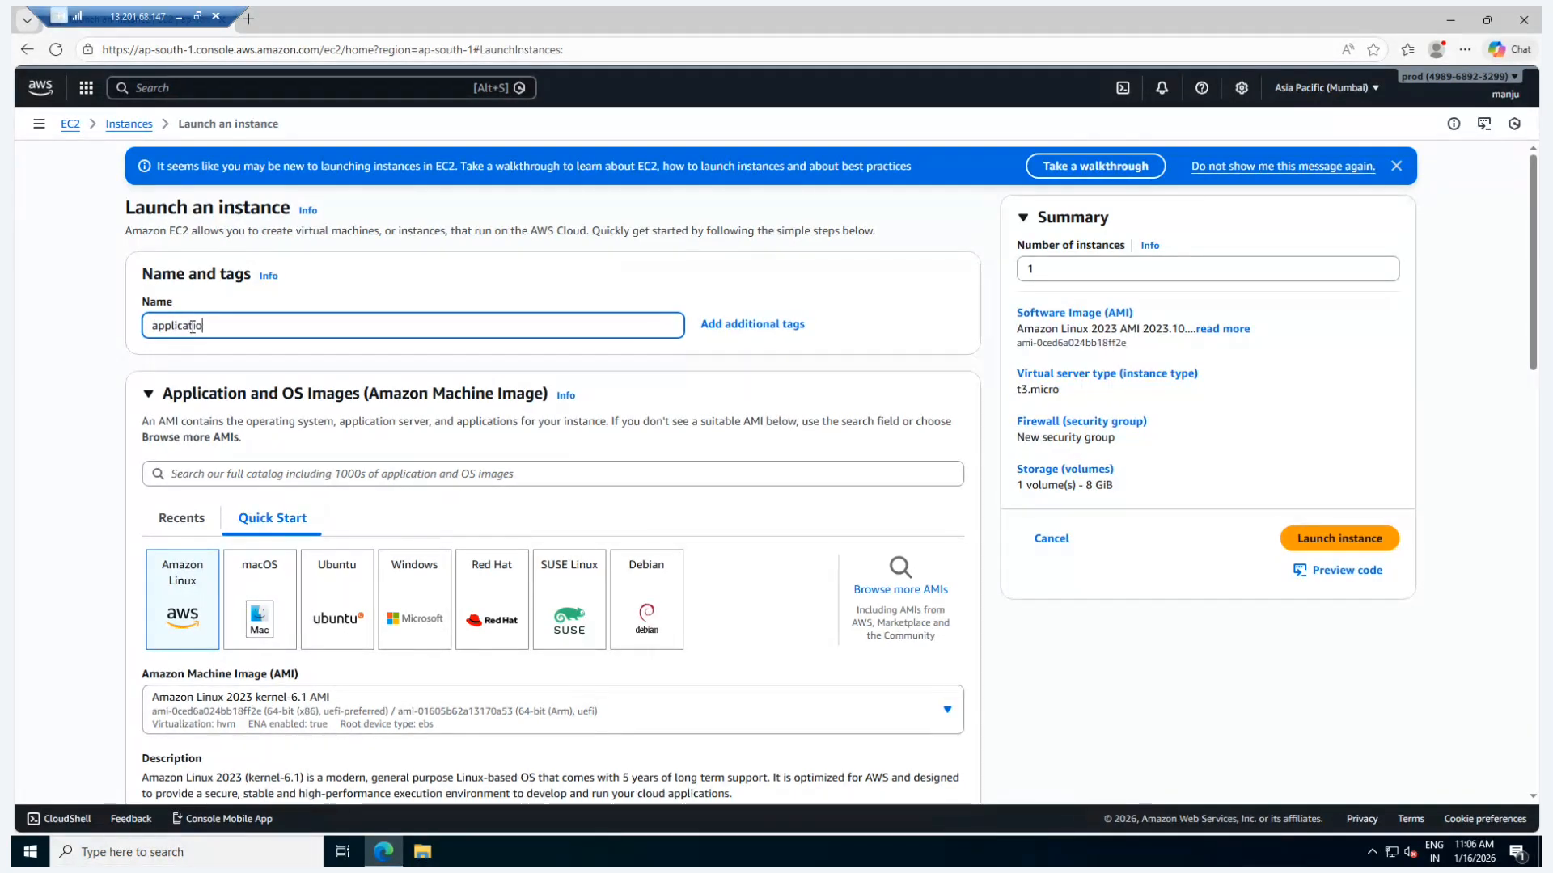
text(n-server)
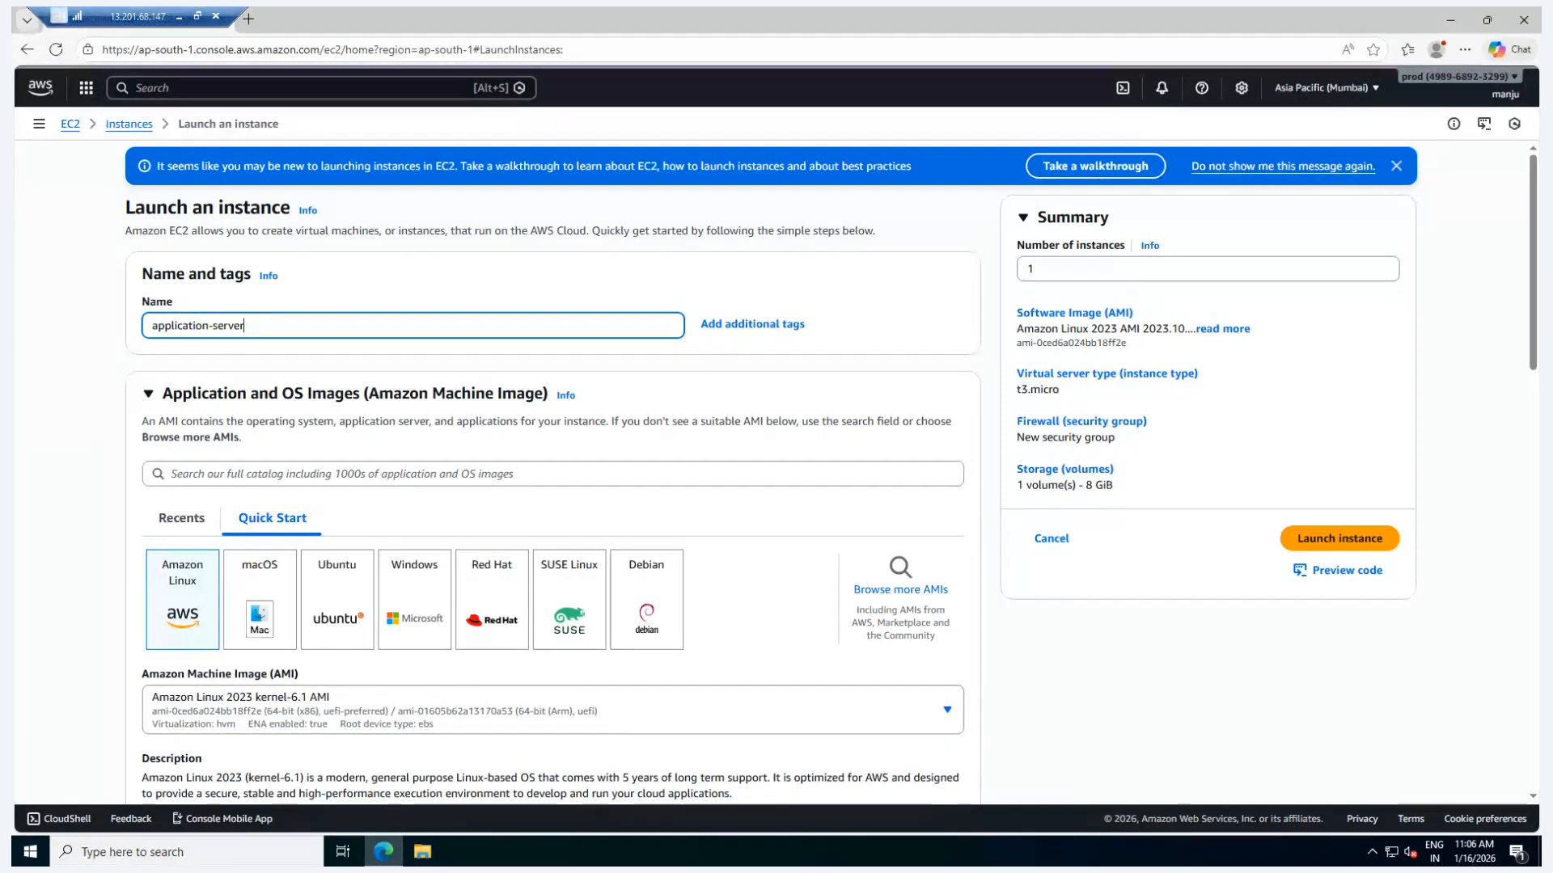
- Choose Windows as the operating system and select the Microsoft Windows Server 2019 Base image
scroll(356, 617, down, 3)
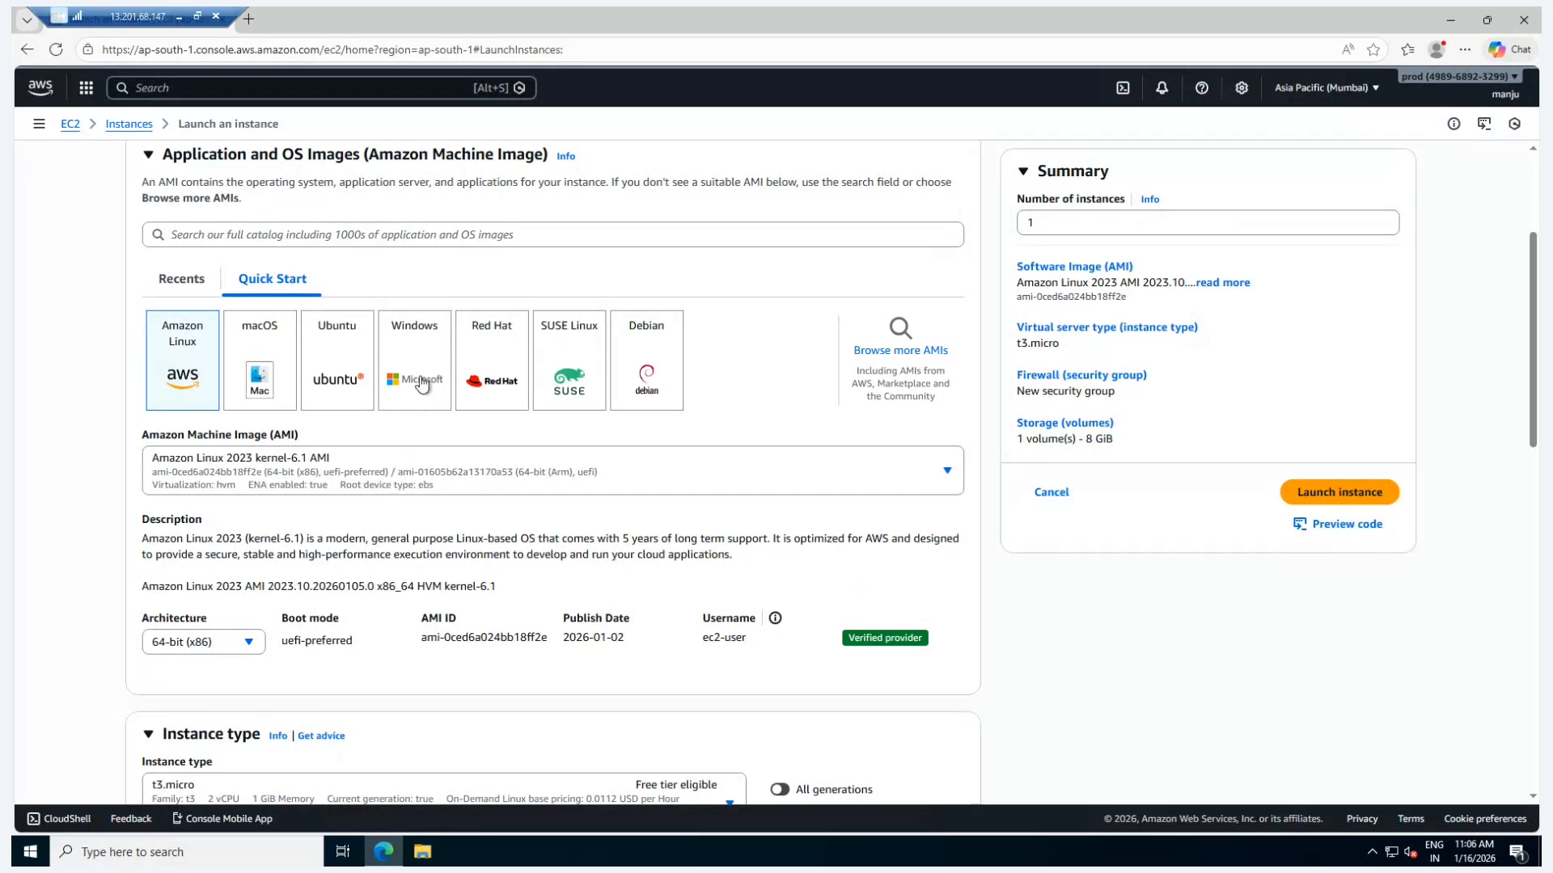
click(421, 384)
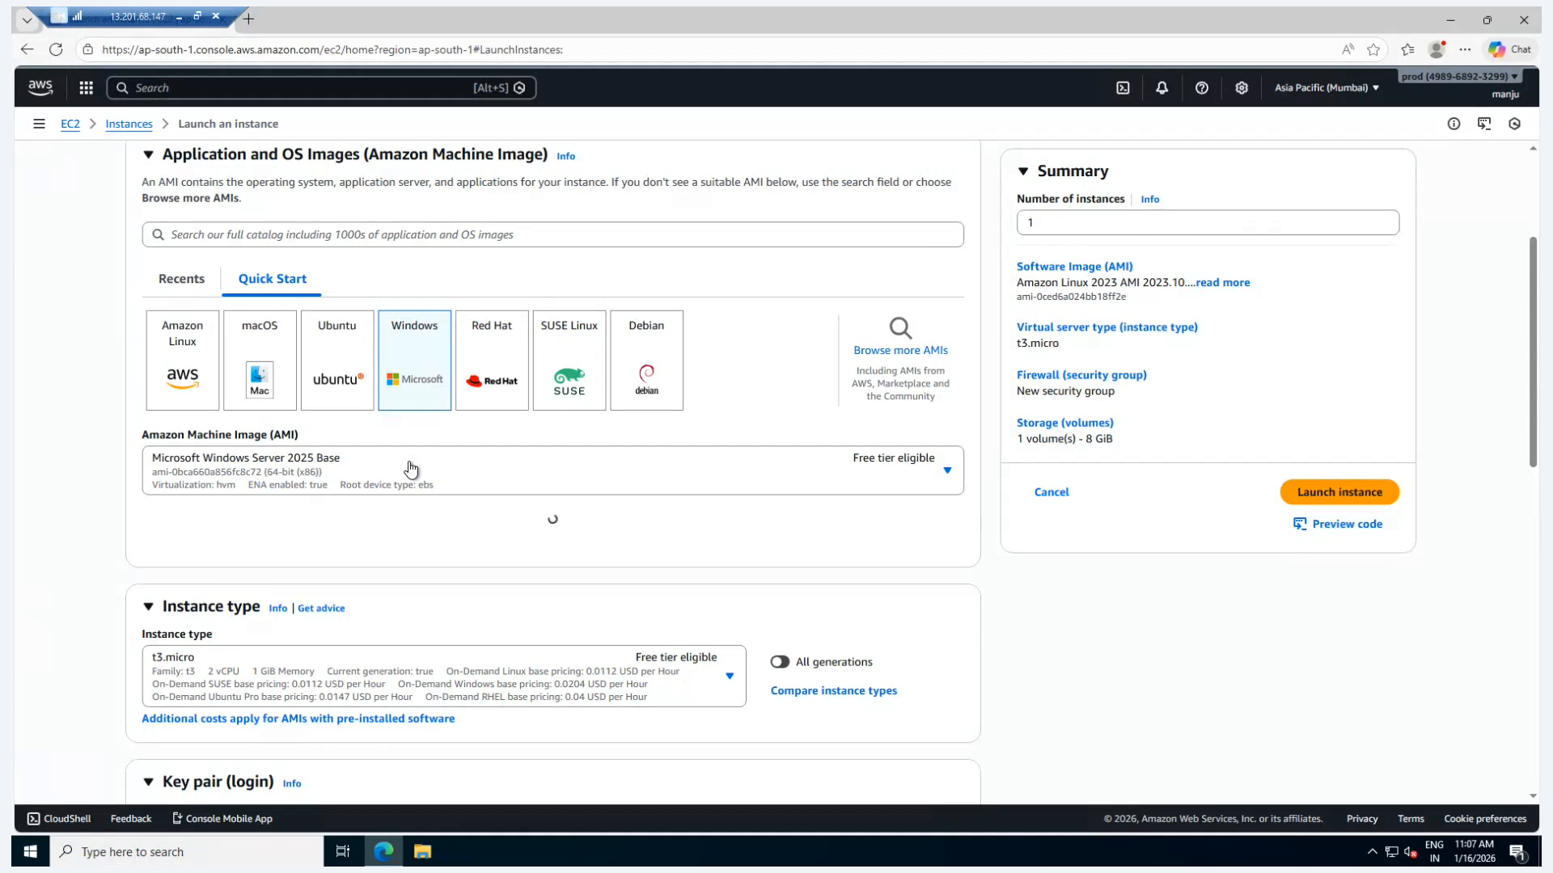
scroll(417, 465, down, 3)
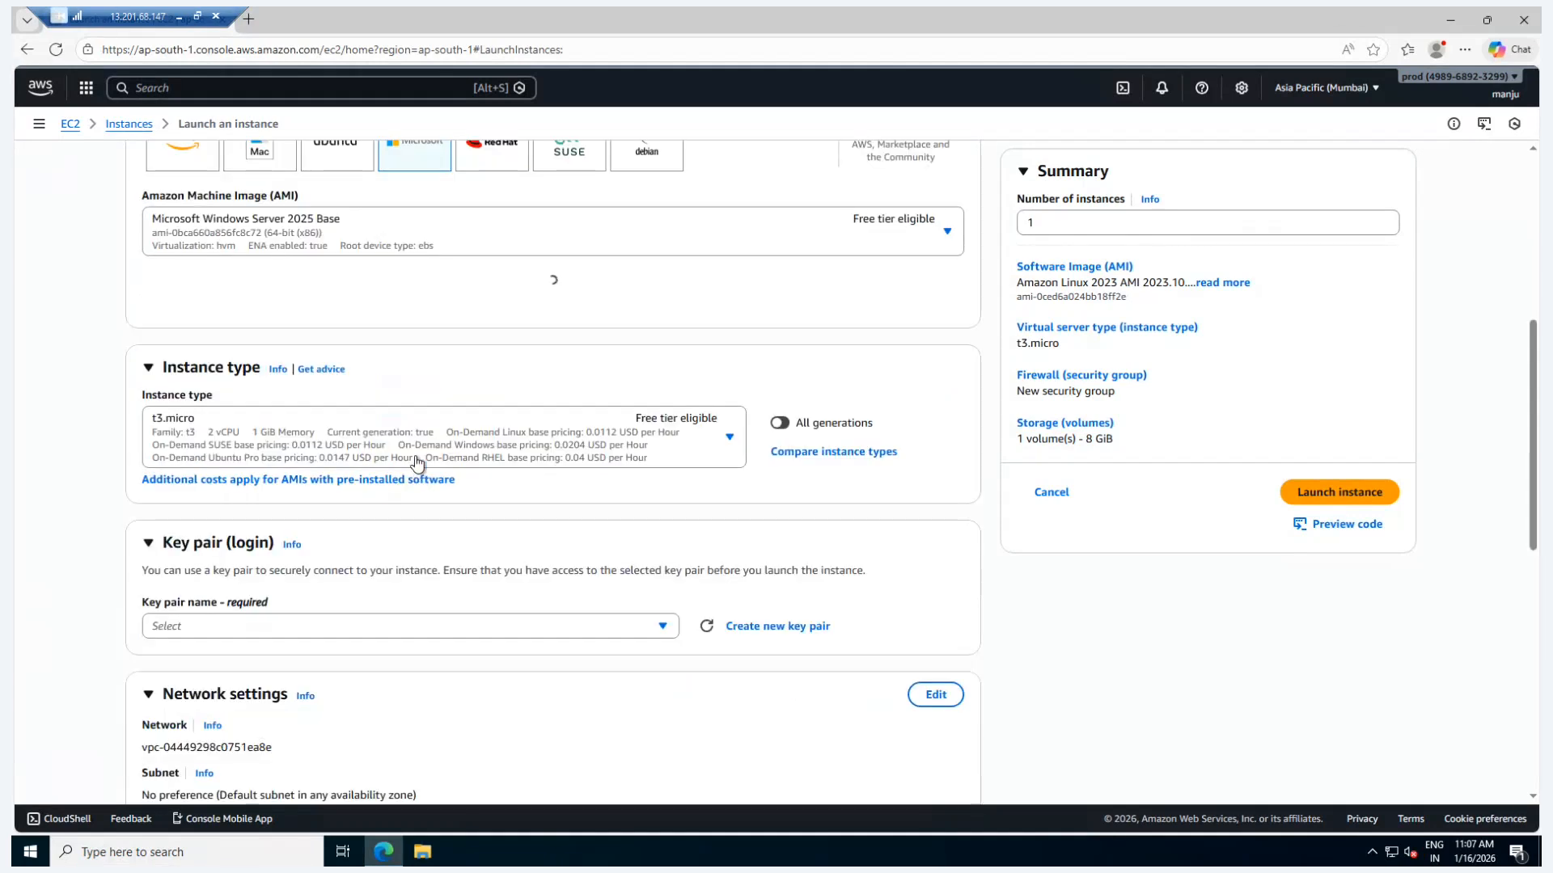
scroll(412, 356, up, 2)
click(415, 383)
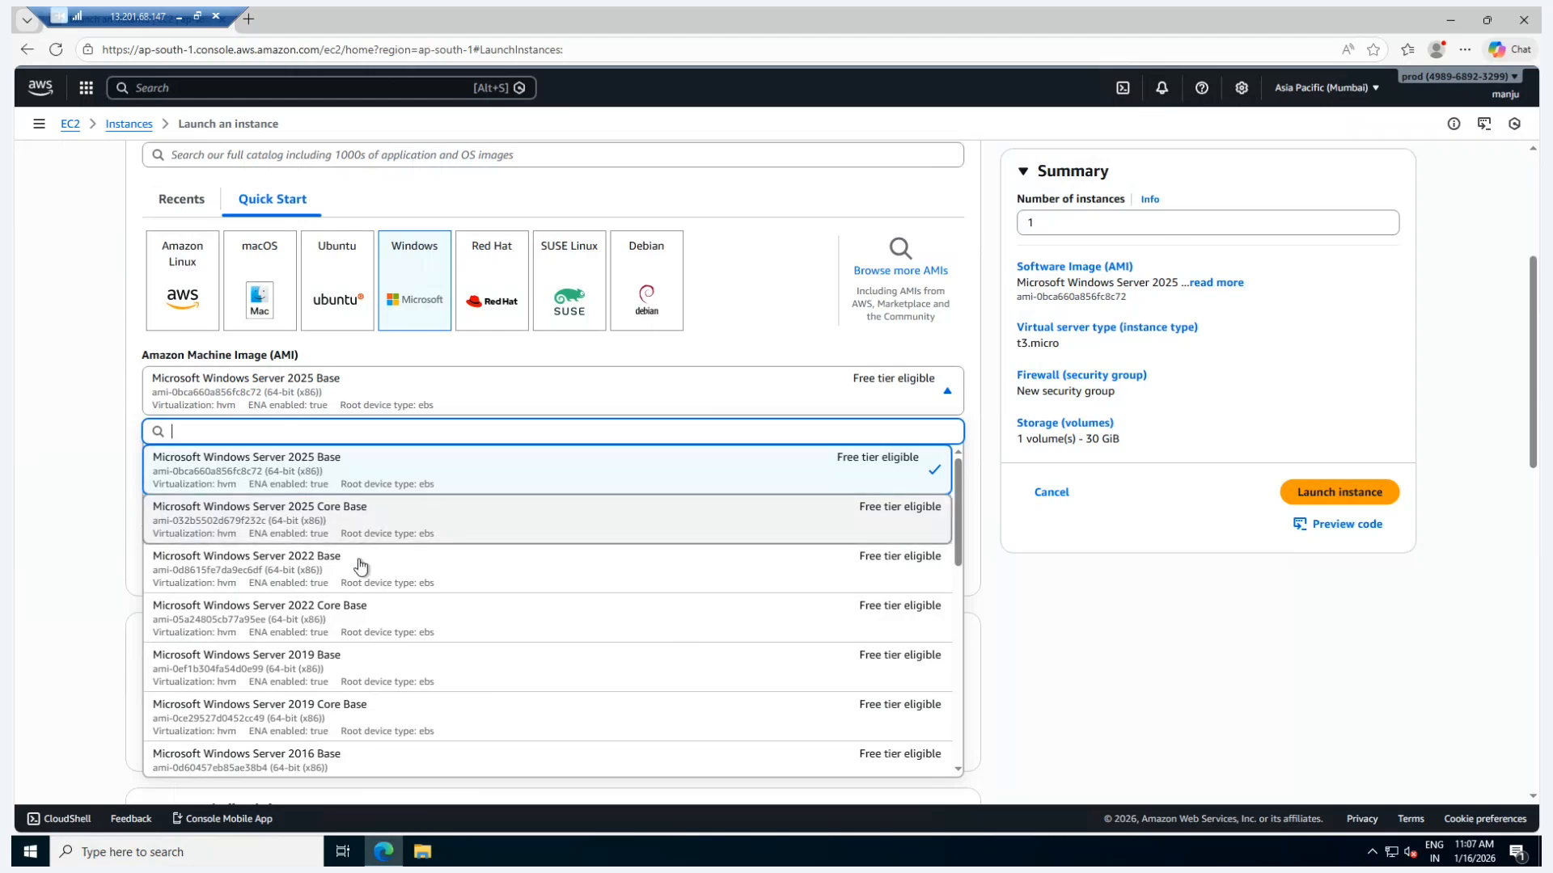
click(330, 667)
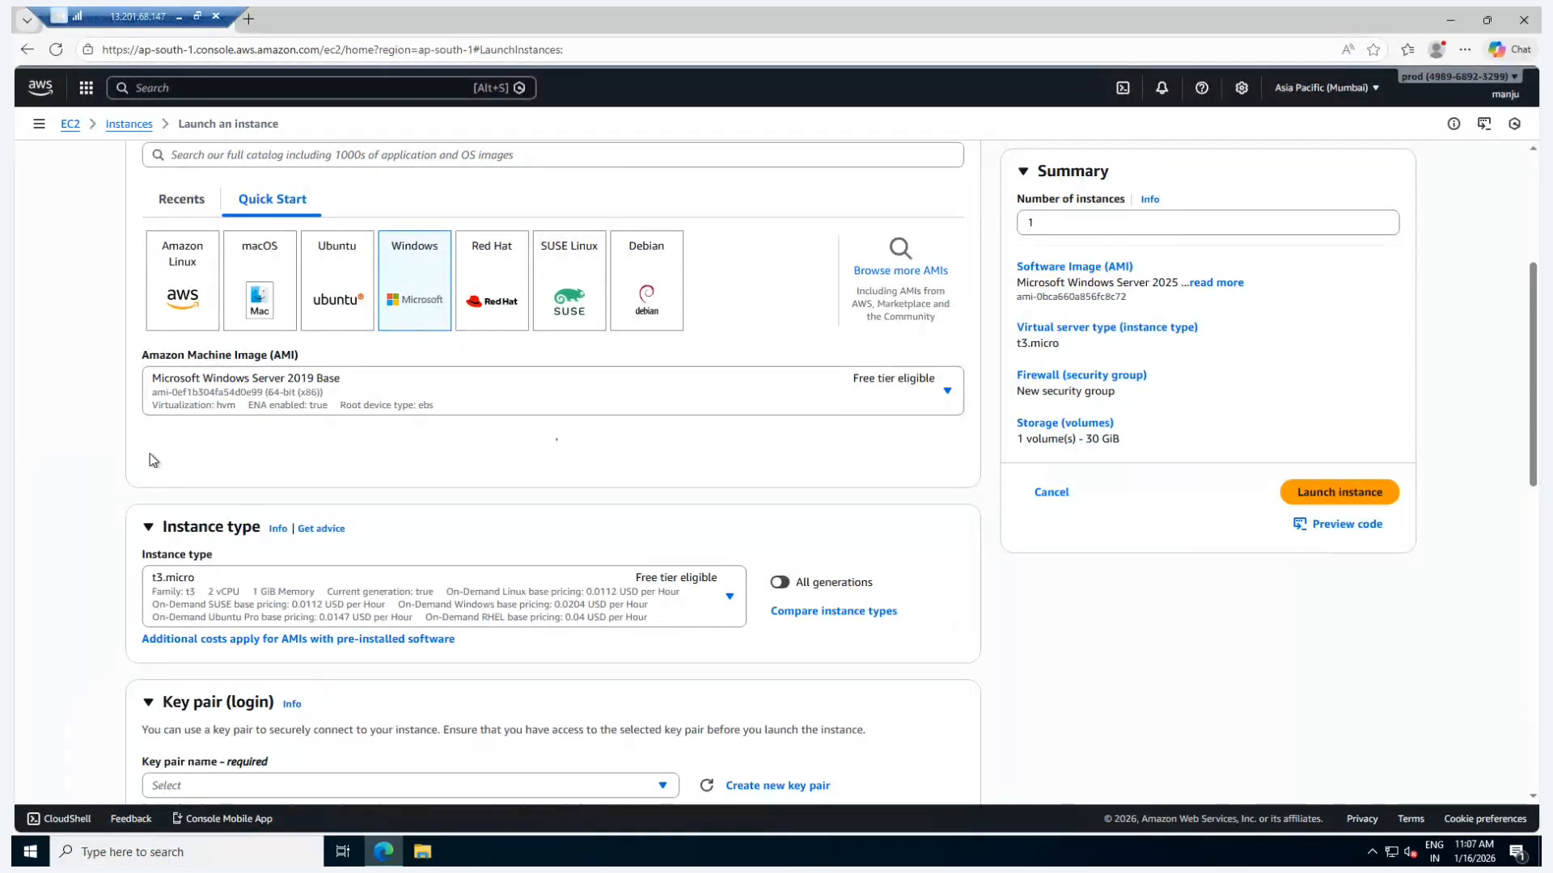
- Create an RSA key pair named apache-application-keypair in .pem format for the instance login
scroll(150, 456, down, 1)
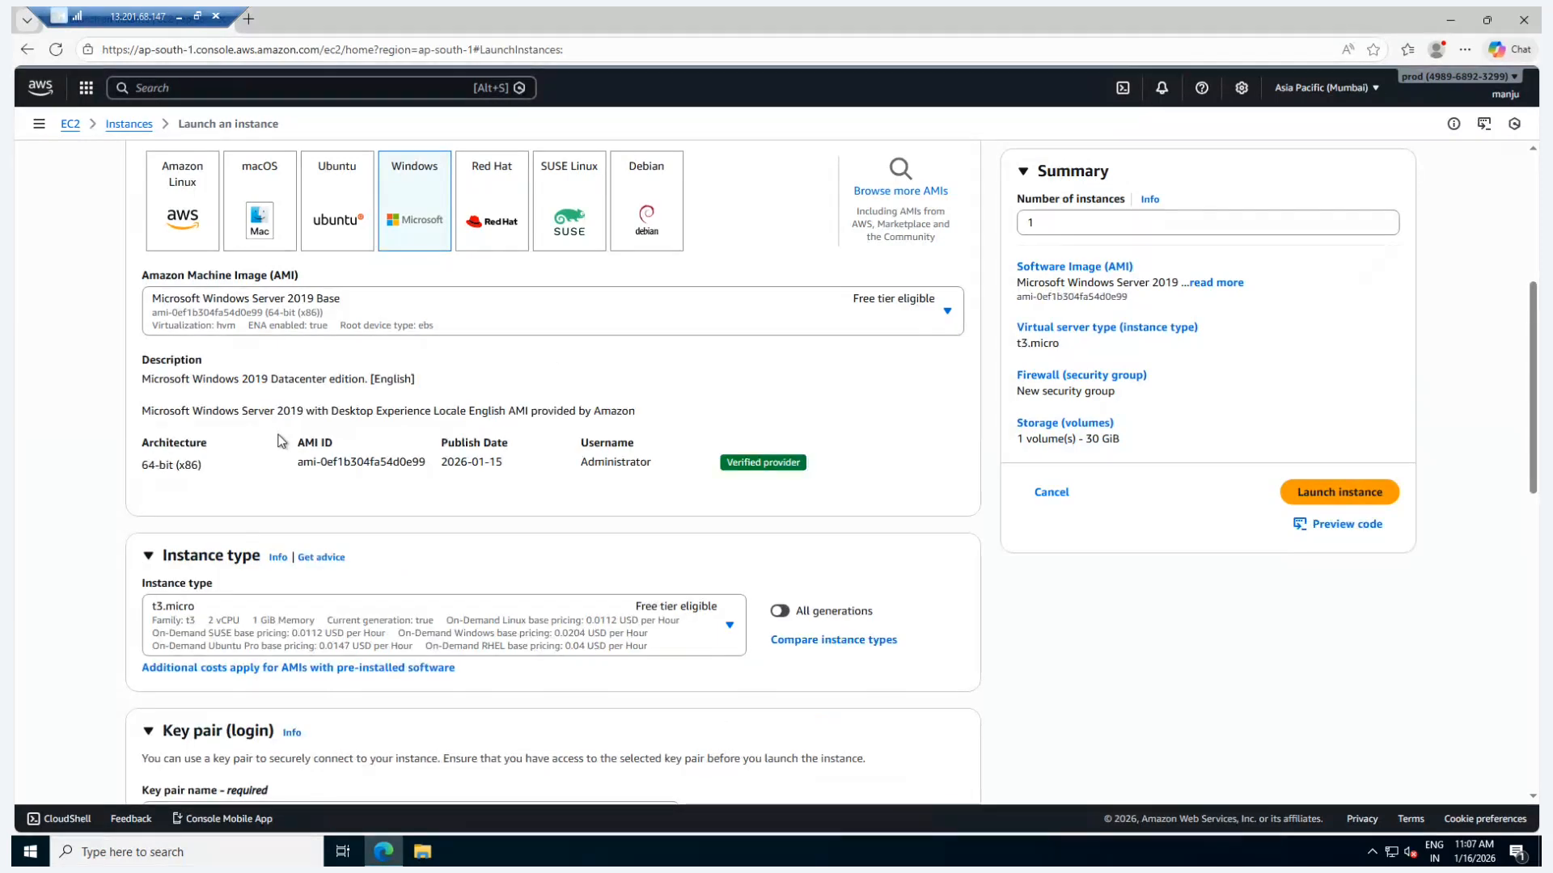
scroll(280, 465, down, 3)
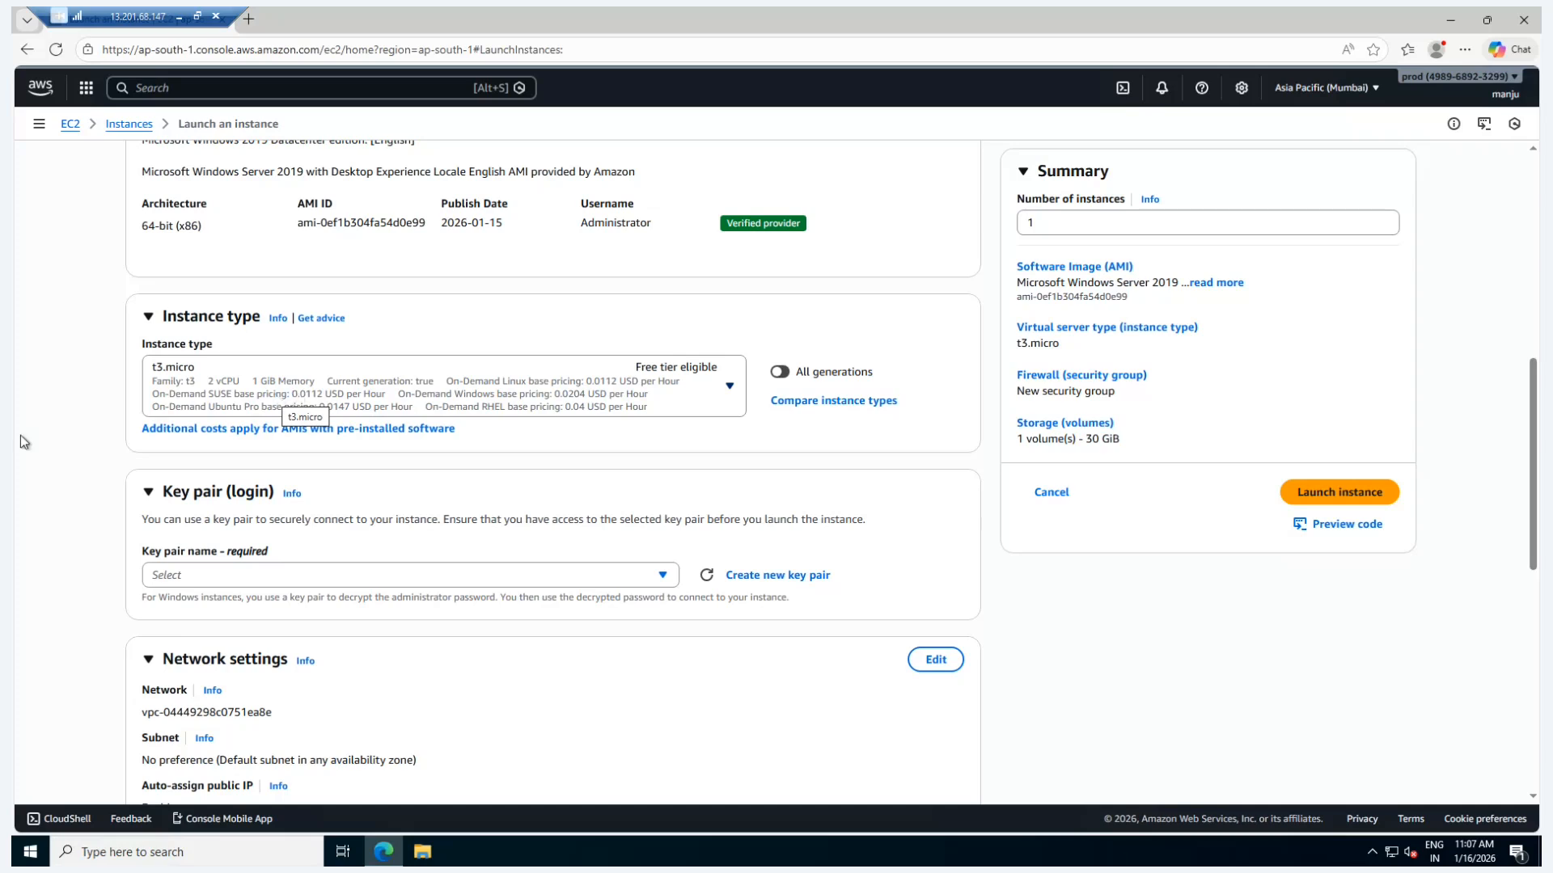
scroll(109, 455, down, 3)
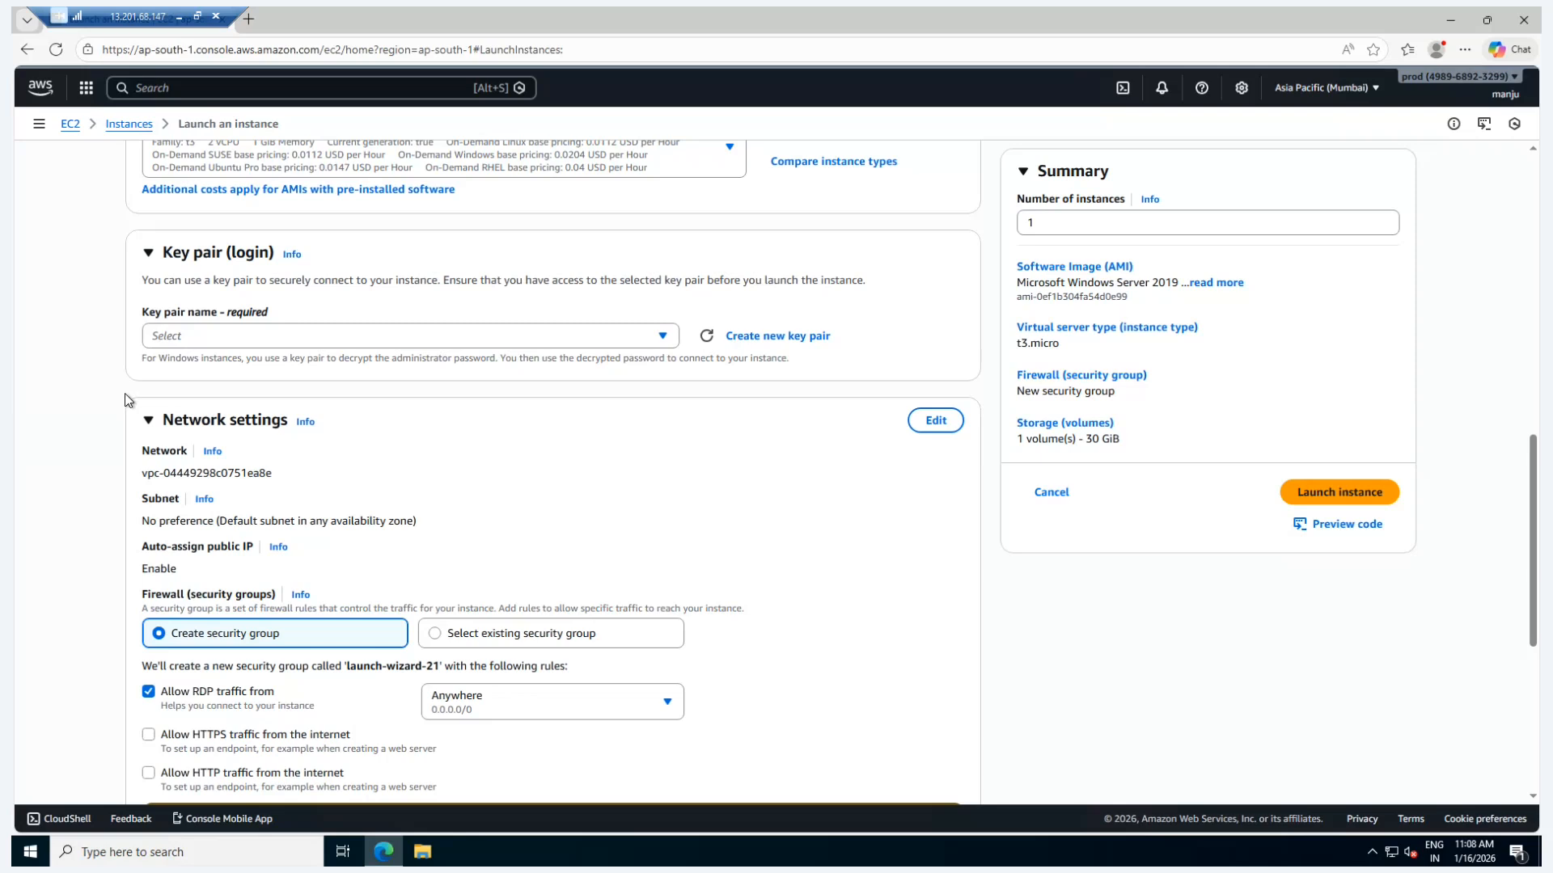
click(747, 346)
click(634, 328)
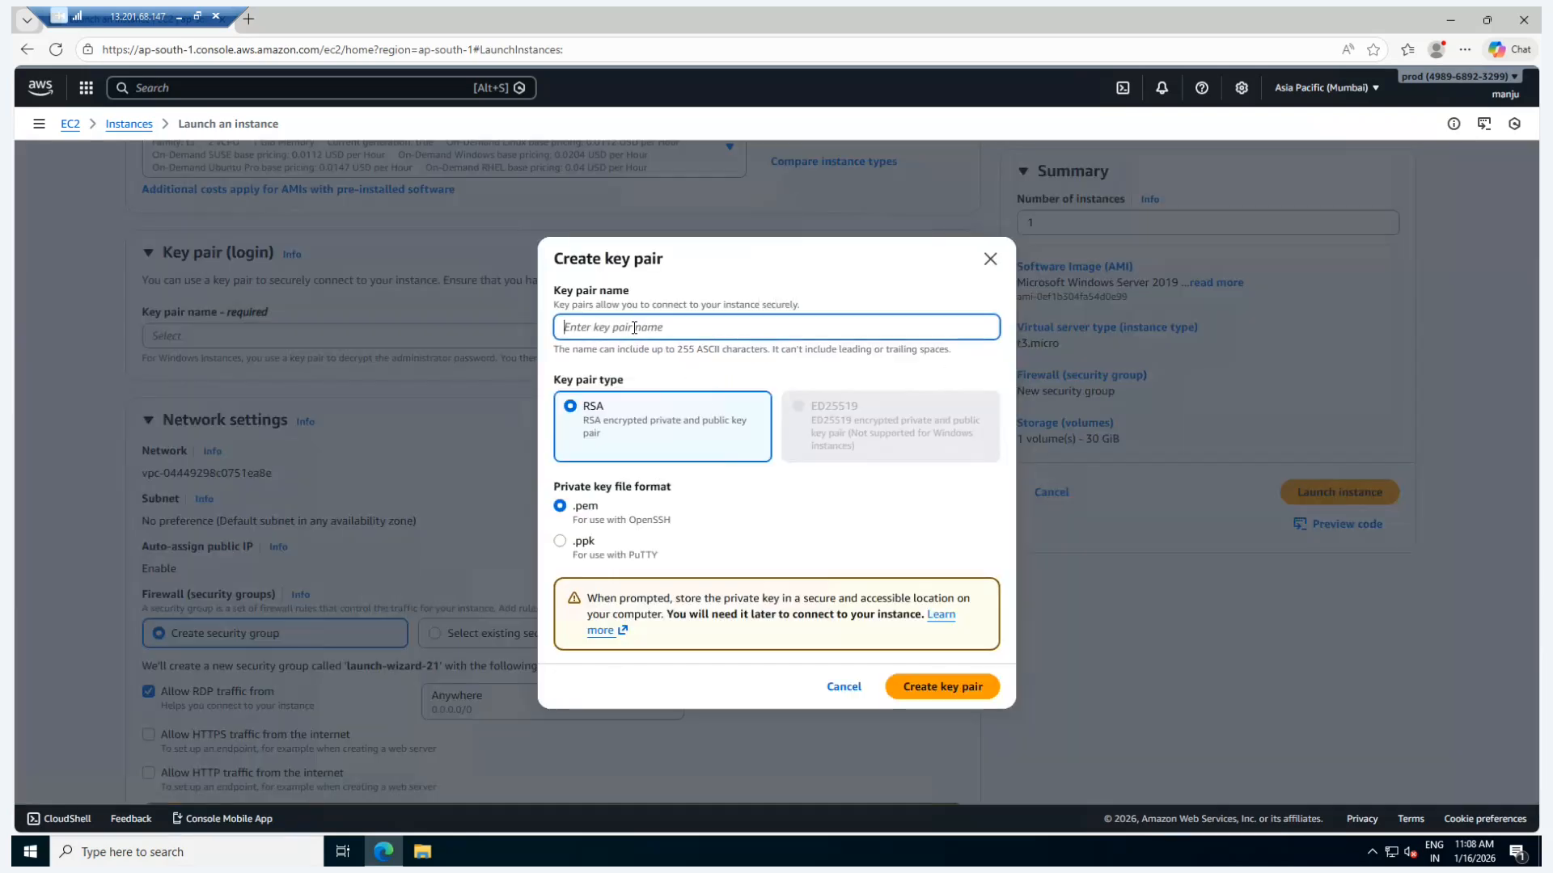
text(a)
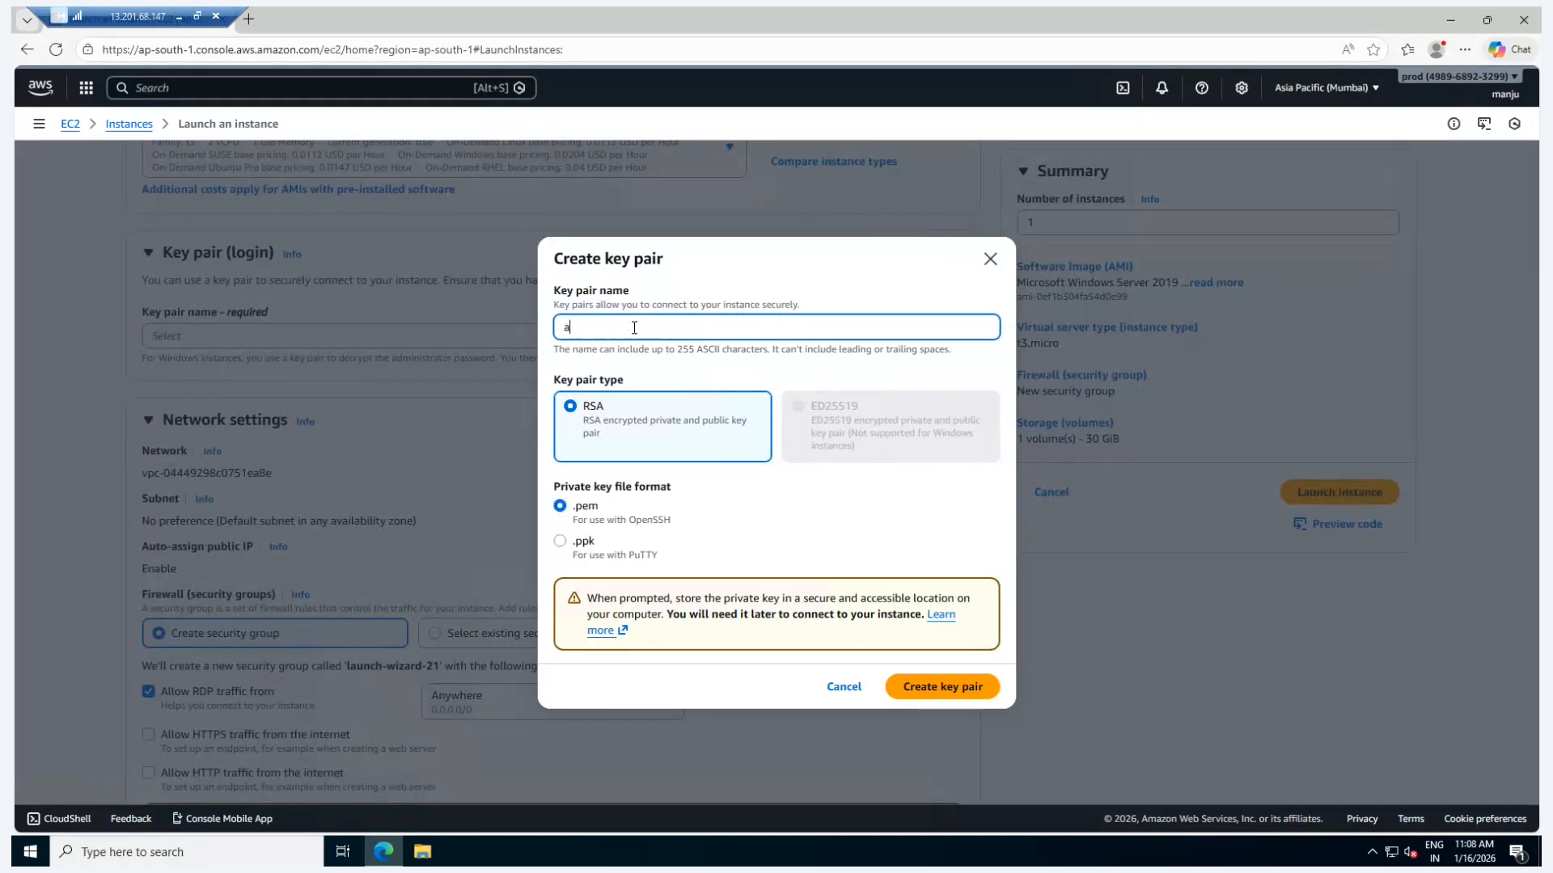
text(paxh)
key(BackSpace)
key(BackSpace)
text(che-application-keyap)
key(BackSpace)
key(BackSpace)
text(pair)
click(926, 688)
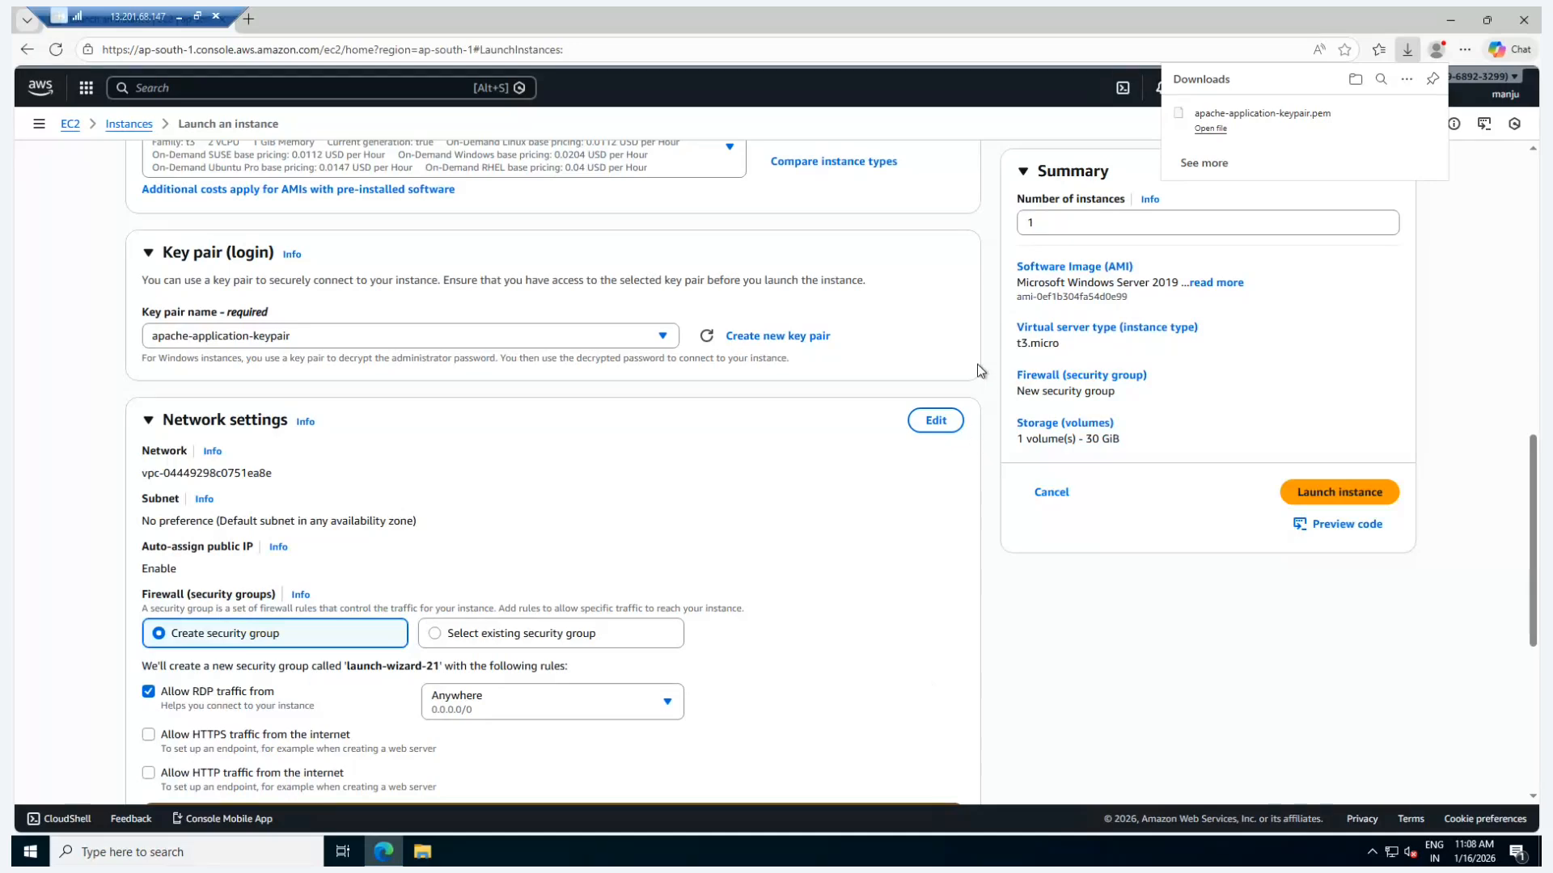
- Open the network settings for editing and choose the subnet in Availability Zone ap-south-1a
scroll(553, 484, down, 2)
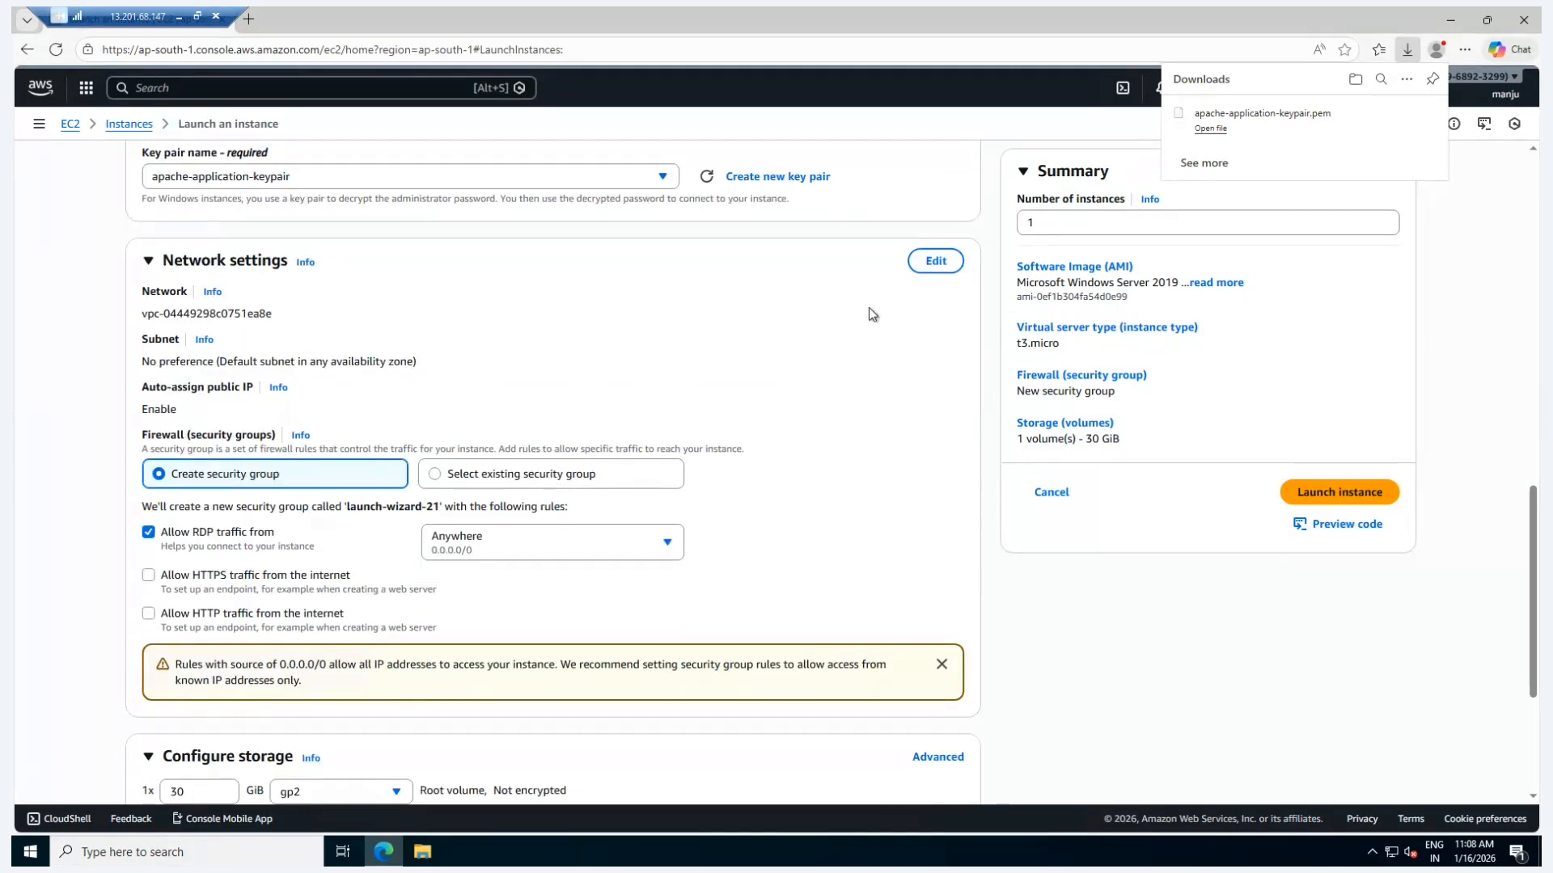
click(930, 271)
click(930, 271)
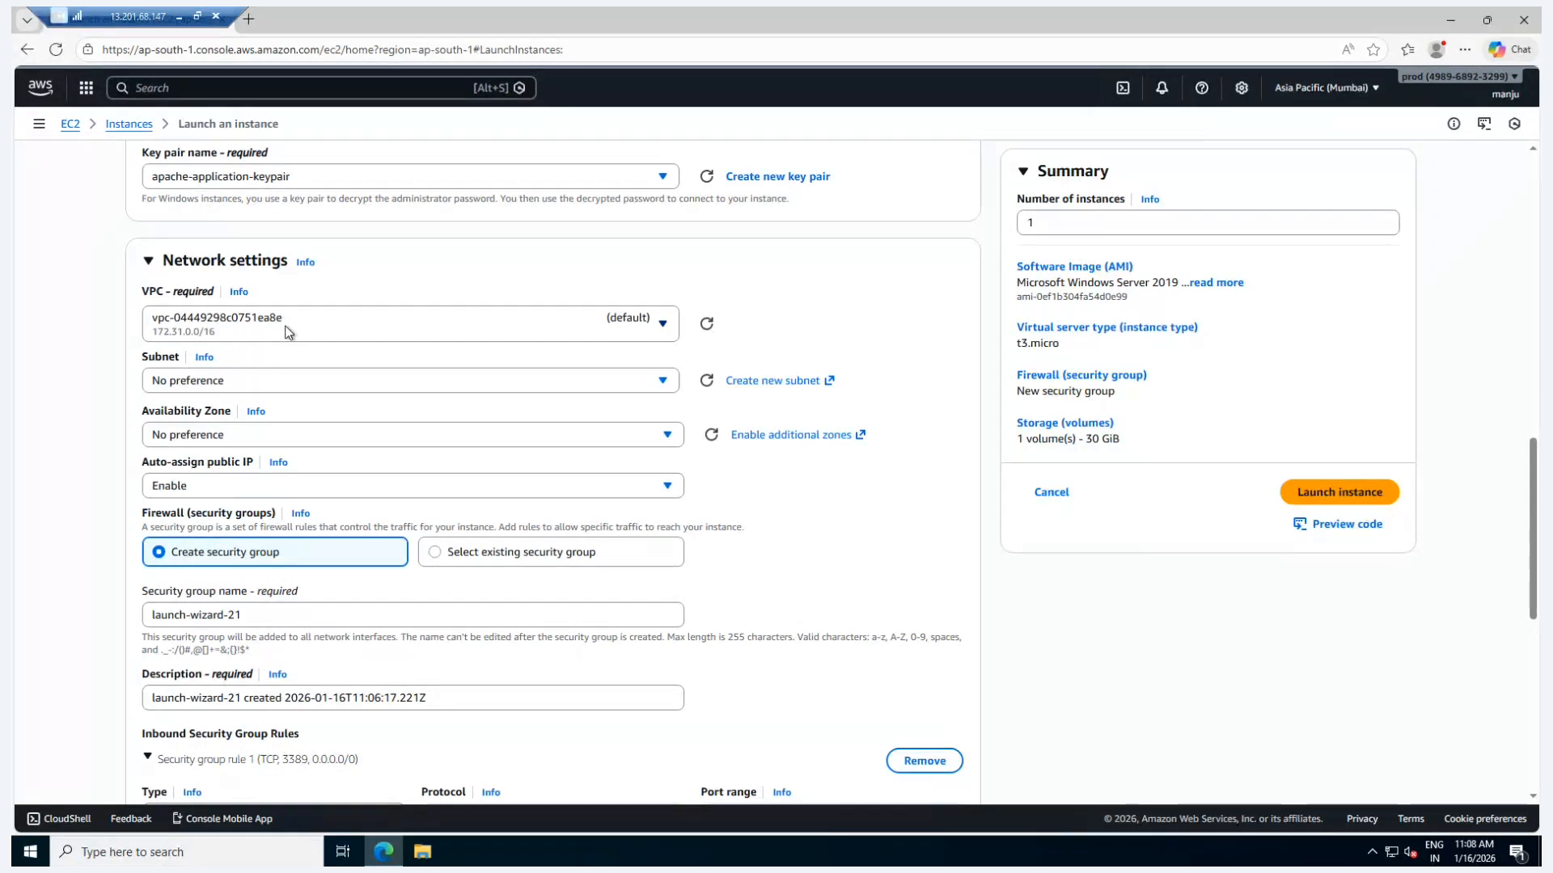
click(262, 378)
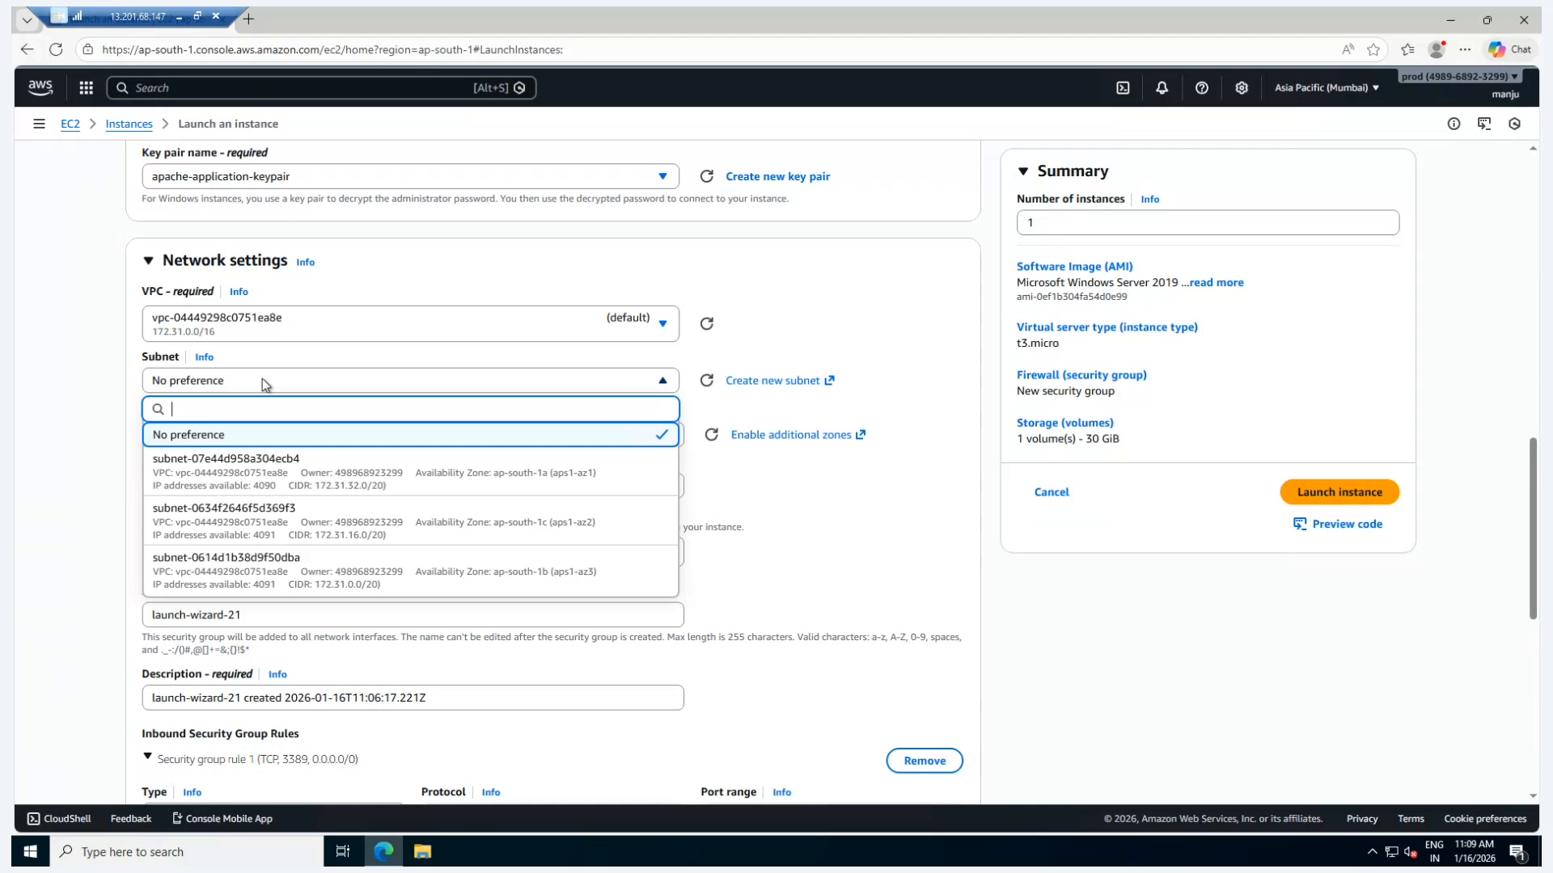
click(298, 468)
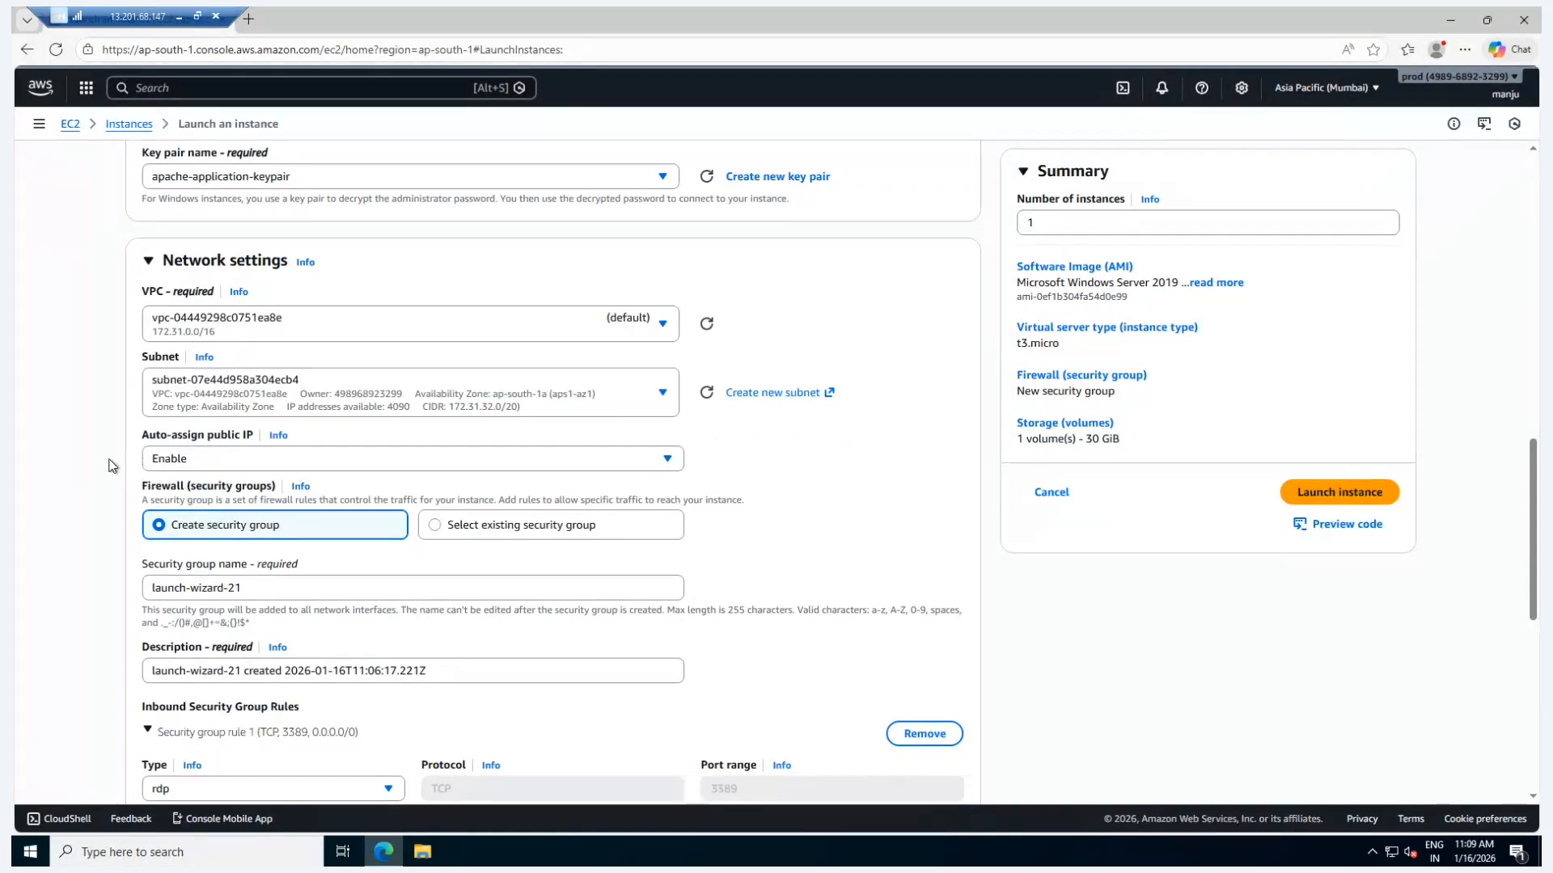
scroll(89, 464, down, 2)
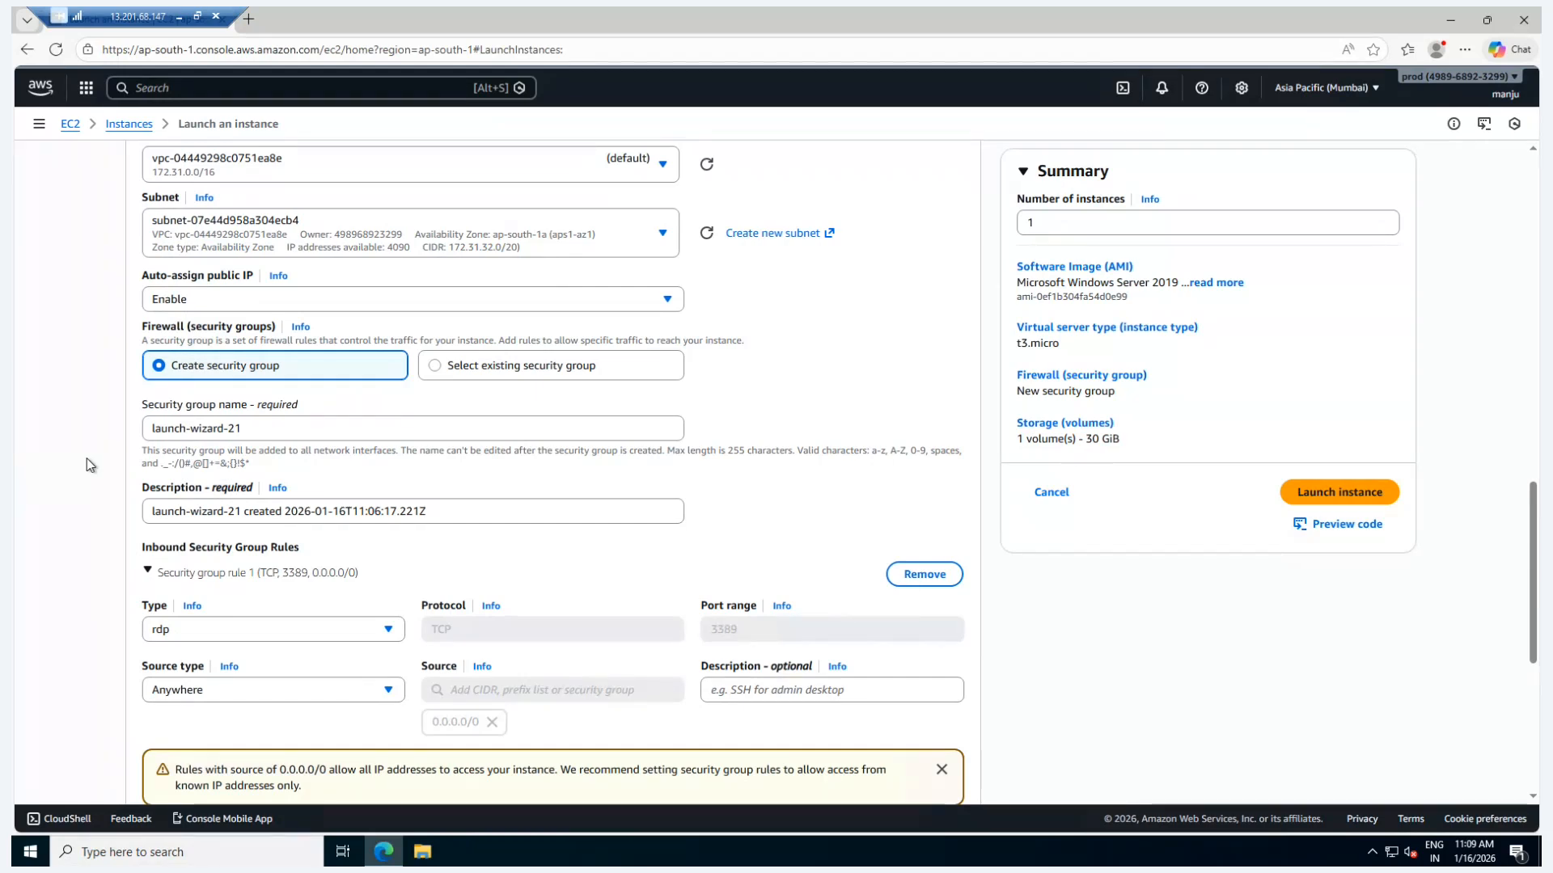
scroll(86, 458, down, 1)
scroll(86, 458, up, 1)
click(439, 367)
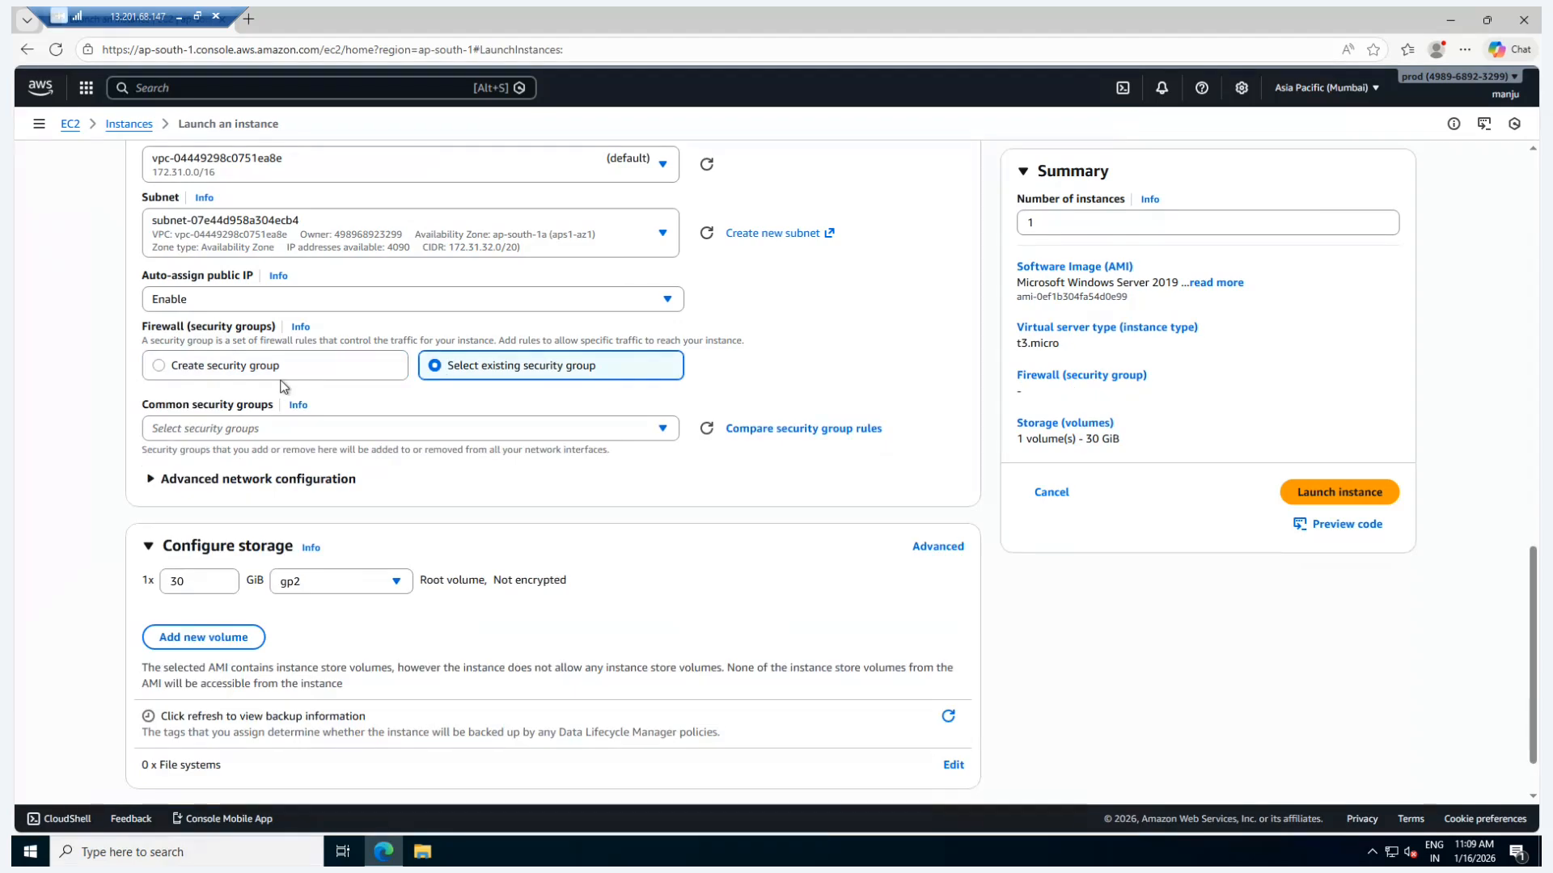
click(275, 372)
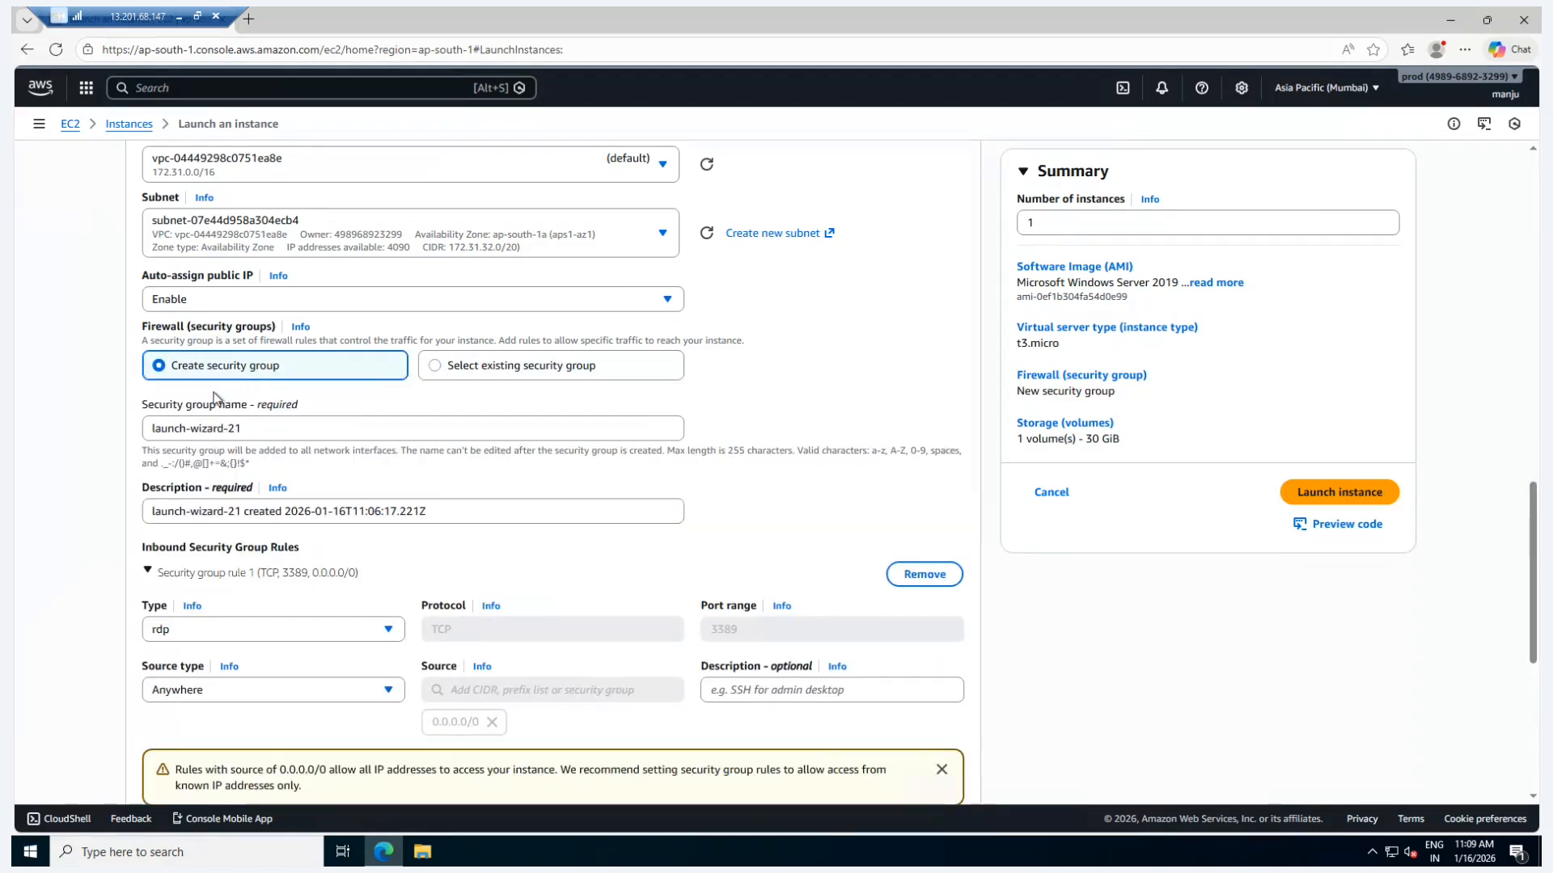
- Name the new security group apache-server-sg
triple_click(261, 422)
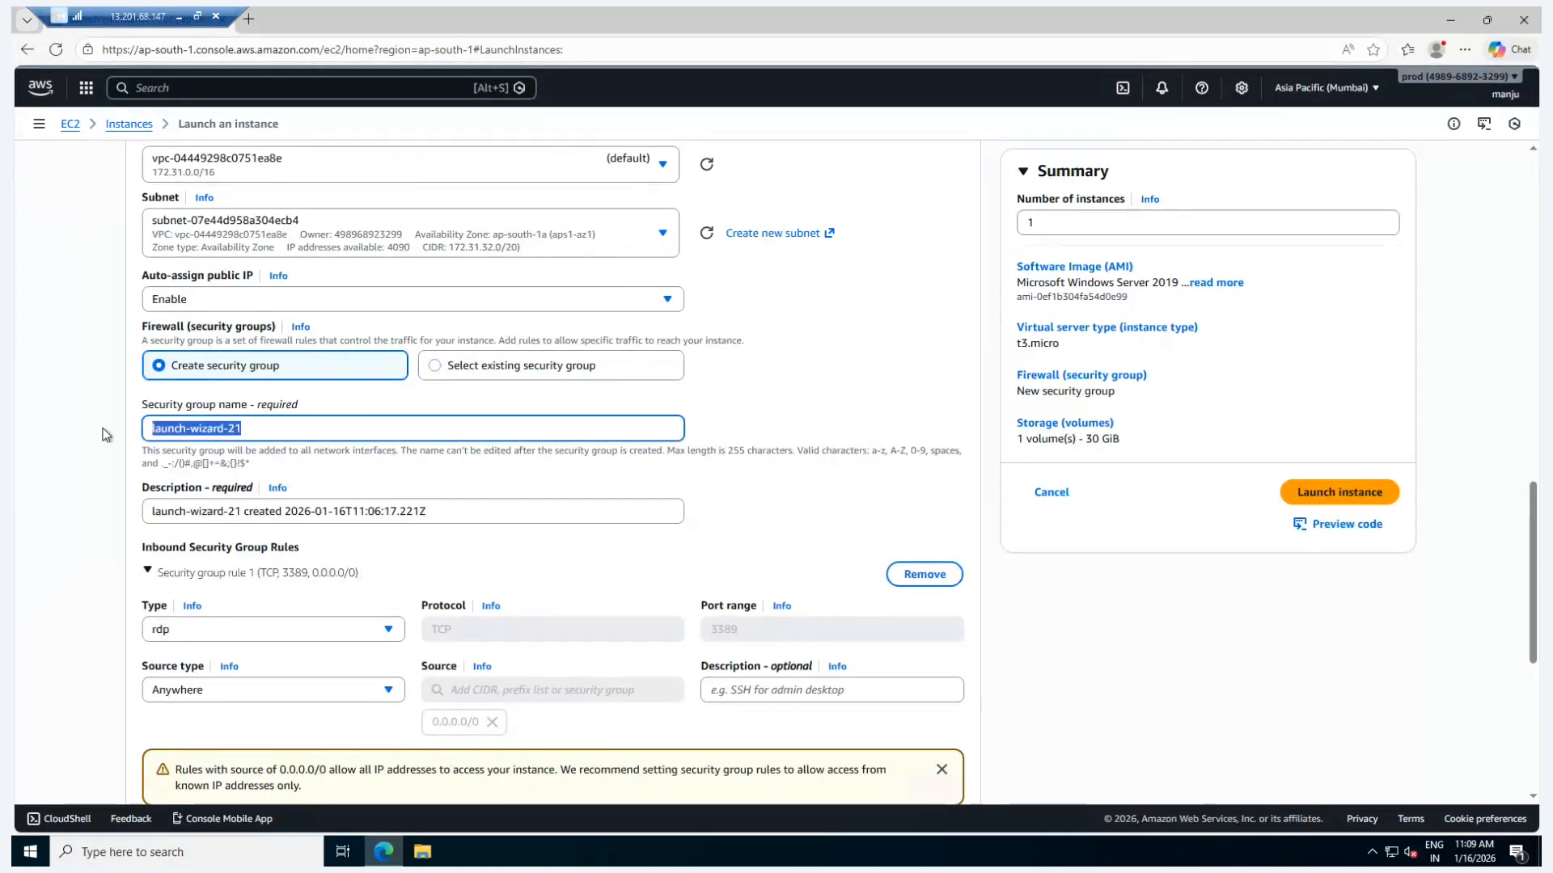
click(105, 434)
drag(243, 429, 117, 428)
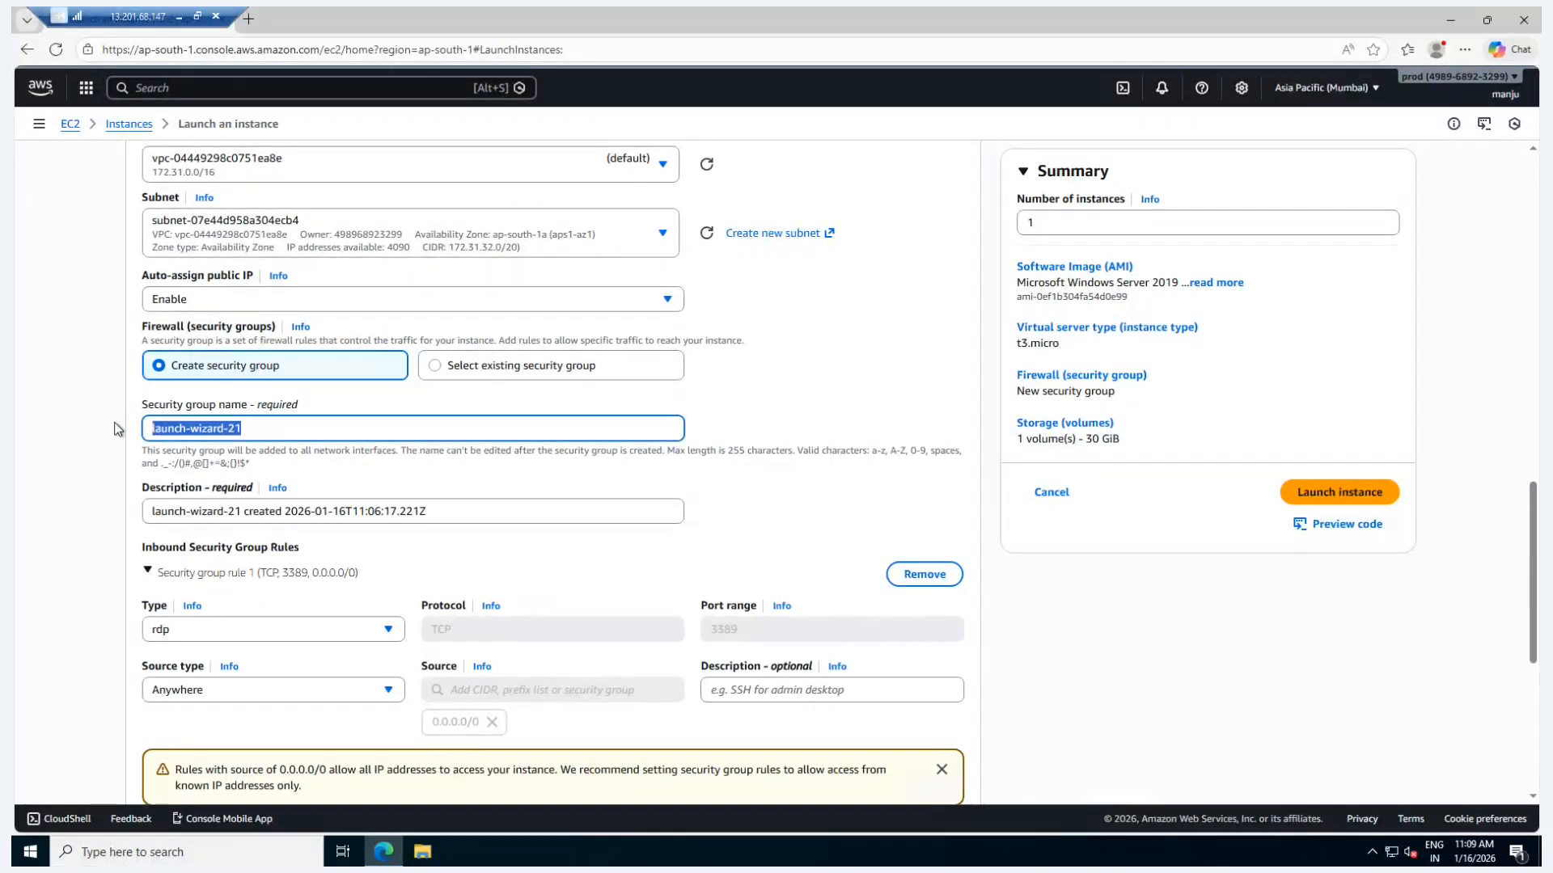
key(BackSpace)
text(apa)
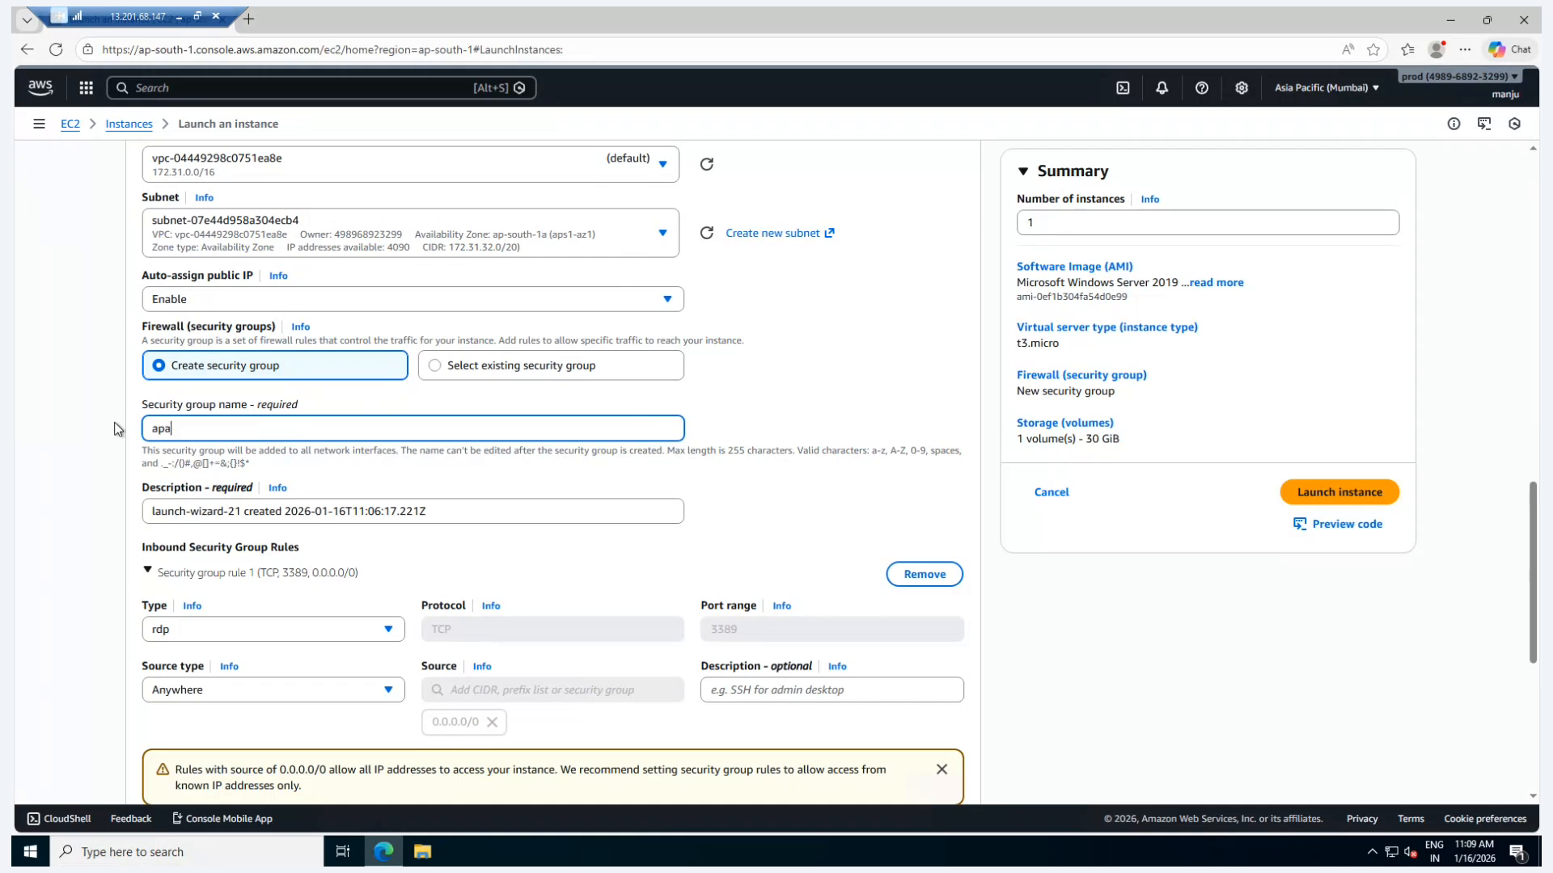
text(xhe-serv)
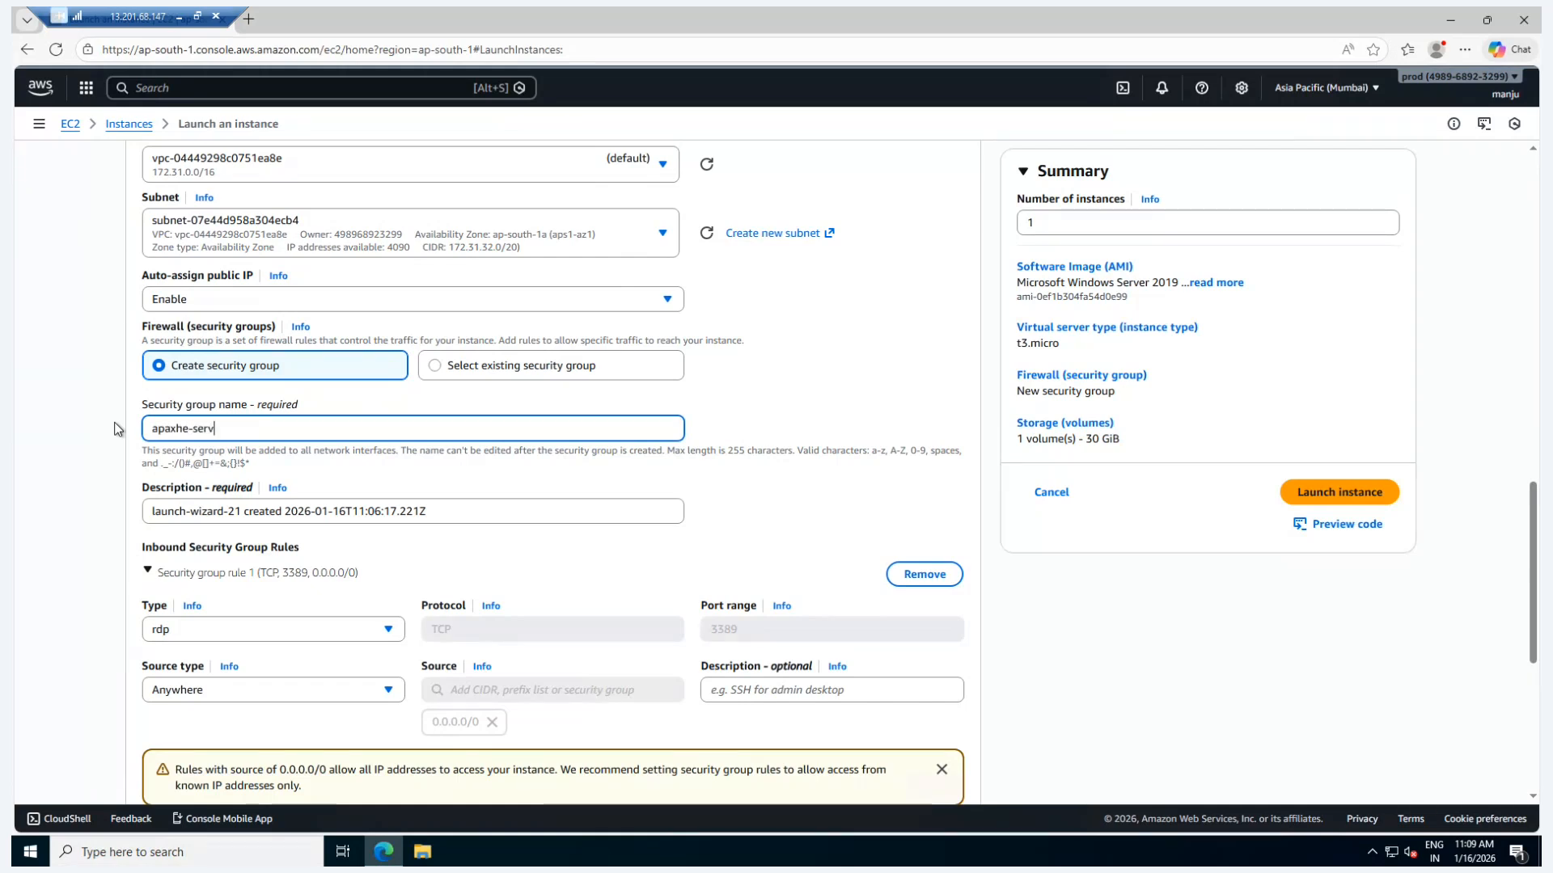
text(er-sg)
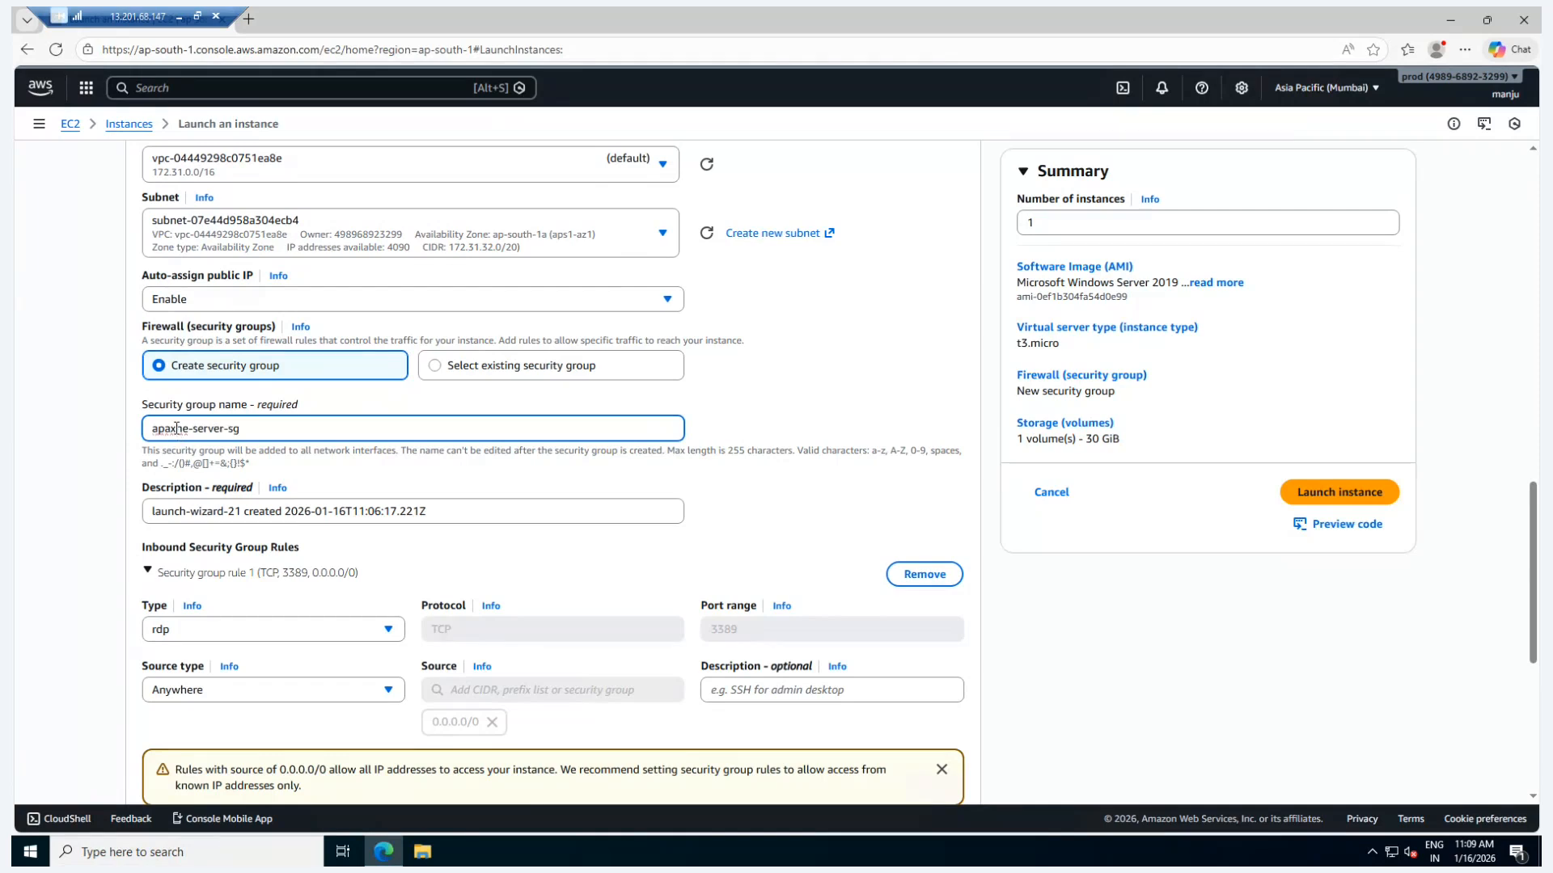
key(BackSpace)
text(c)
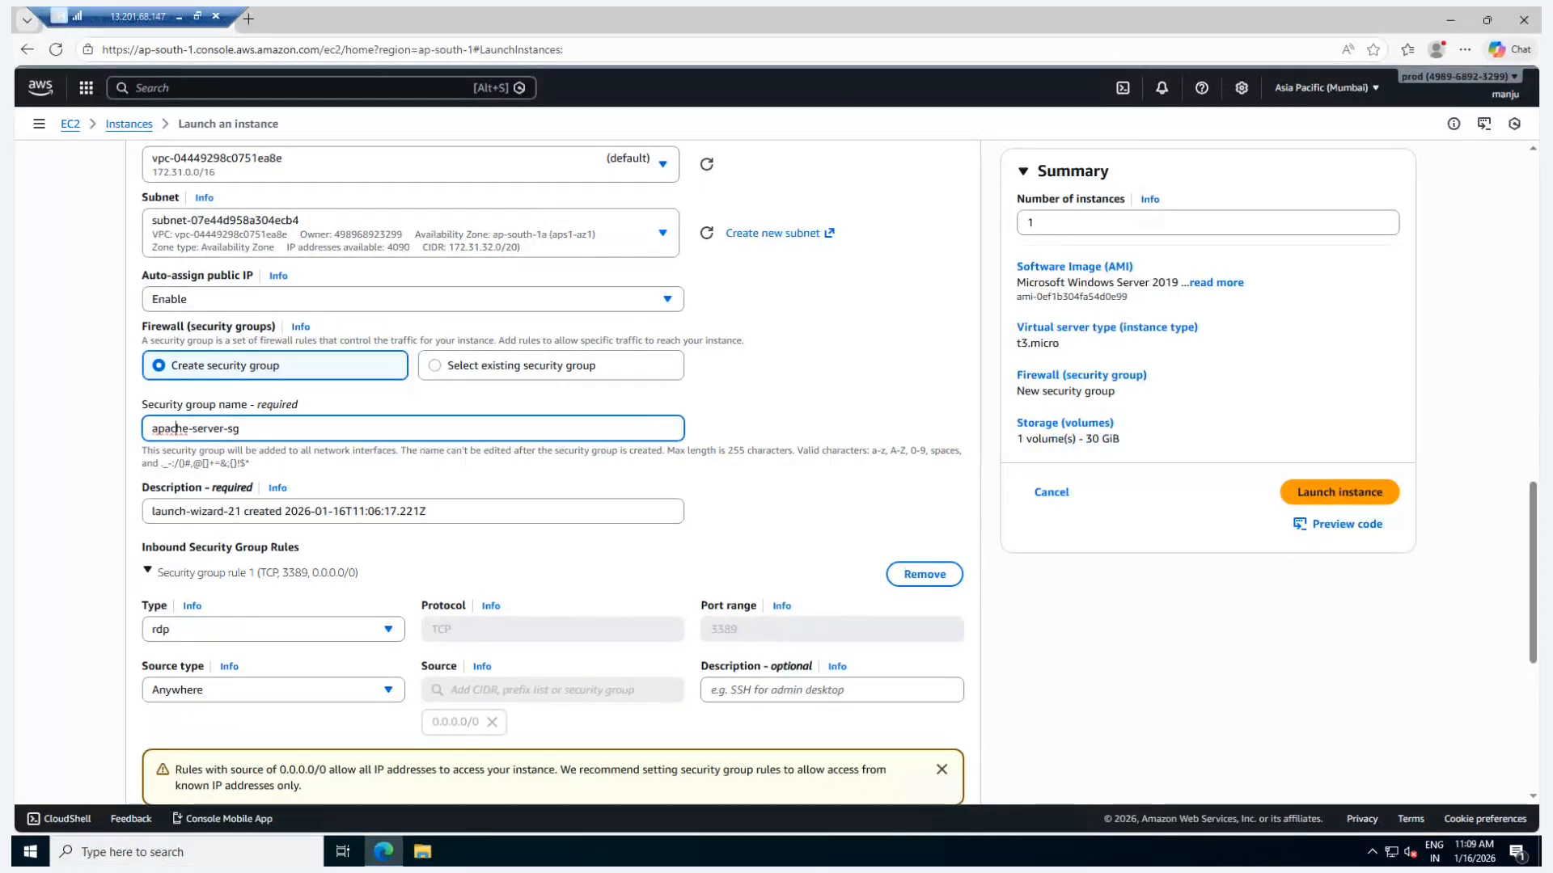
- Review the launch configuration: name, machine image, instance type, key pair, network settings, RDP inbound rule and storage
scroll(552, 469, down, 1)
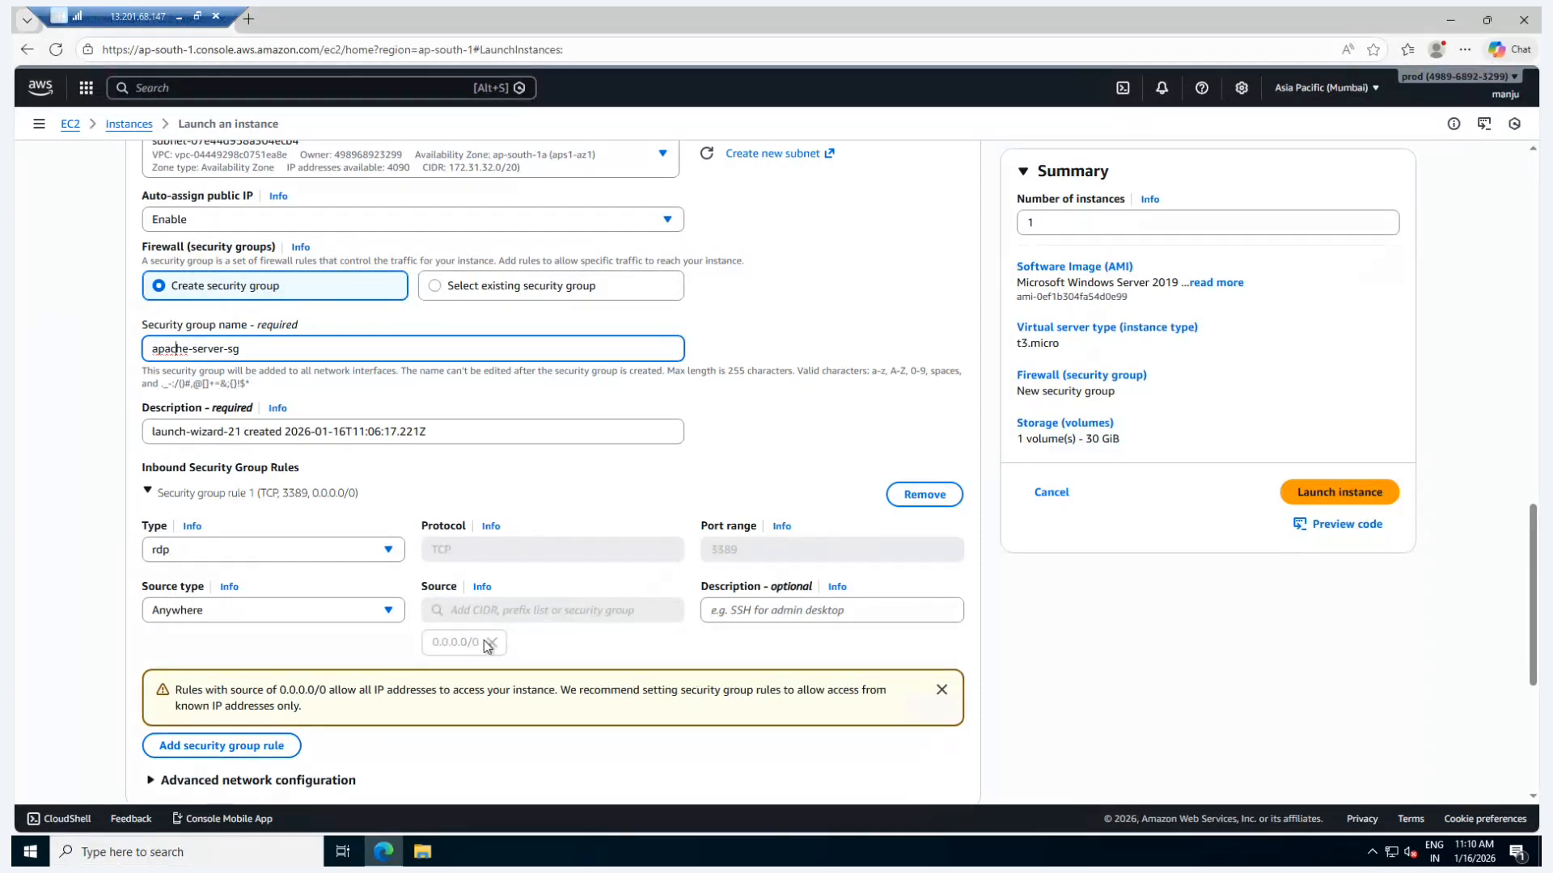
drag(467, 645, 427, 647)
click(429, 647)
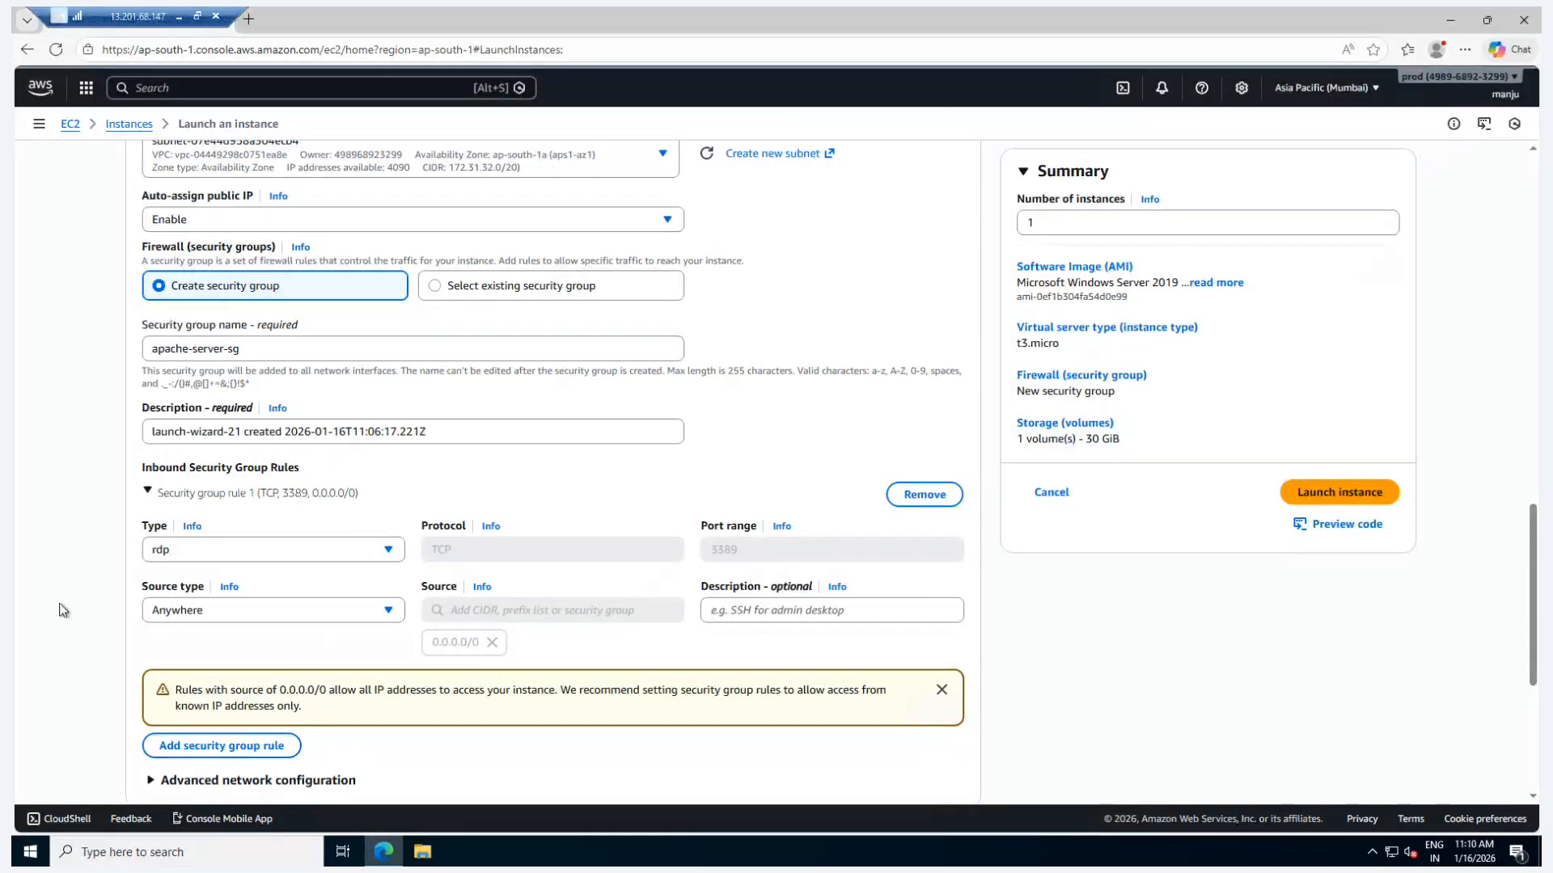
scroll(318, 469, down, 4)
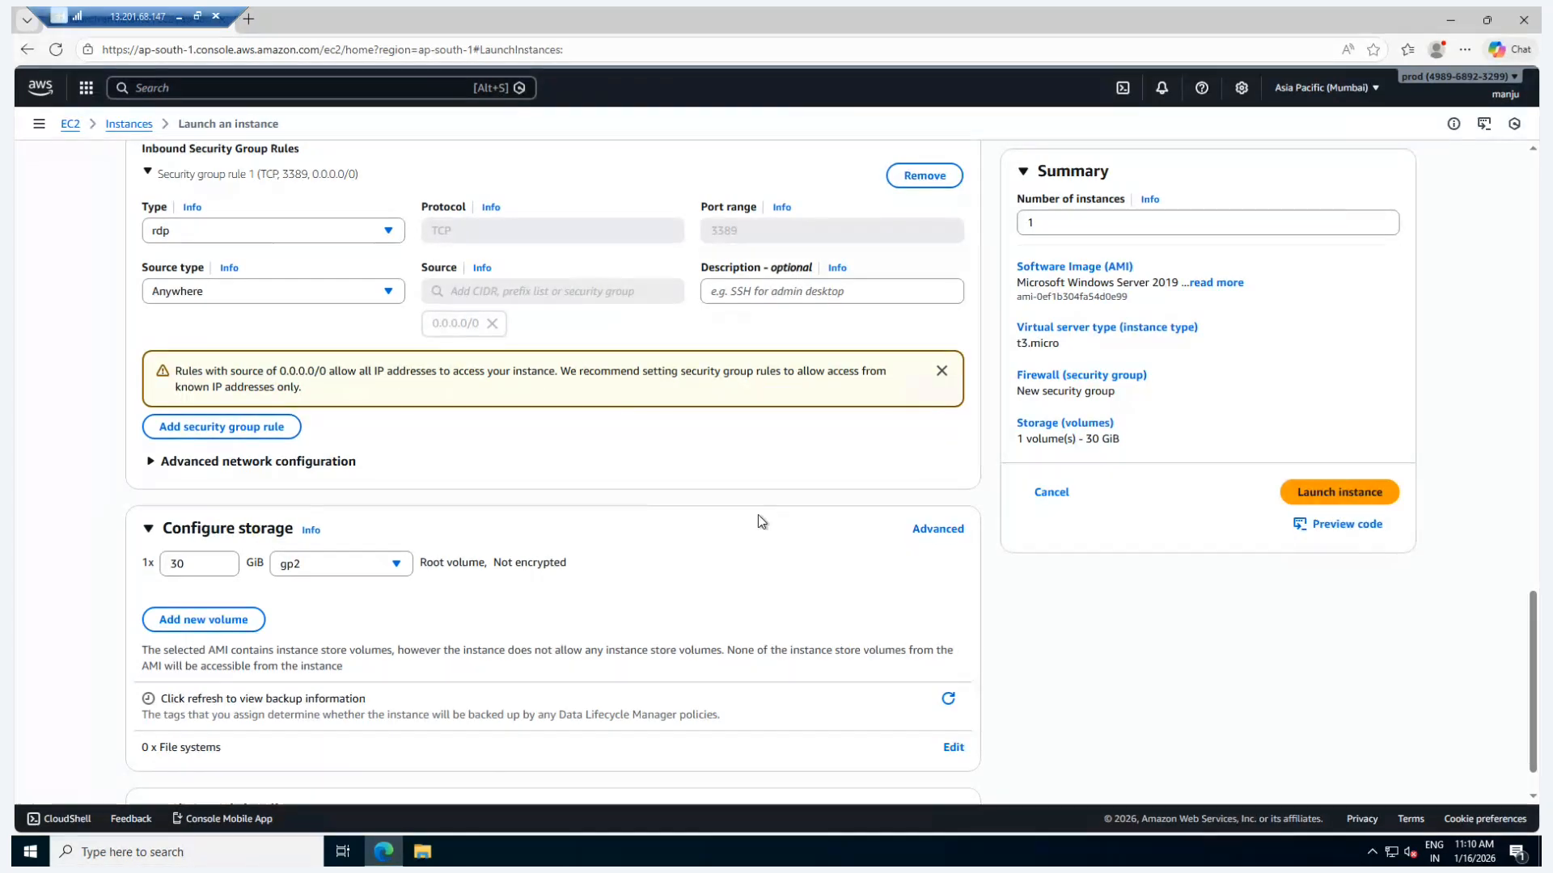
scroll(759, 515, up, 10)
scroll(758, 514, up, 8)
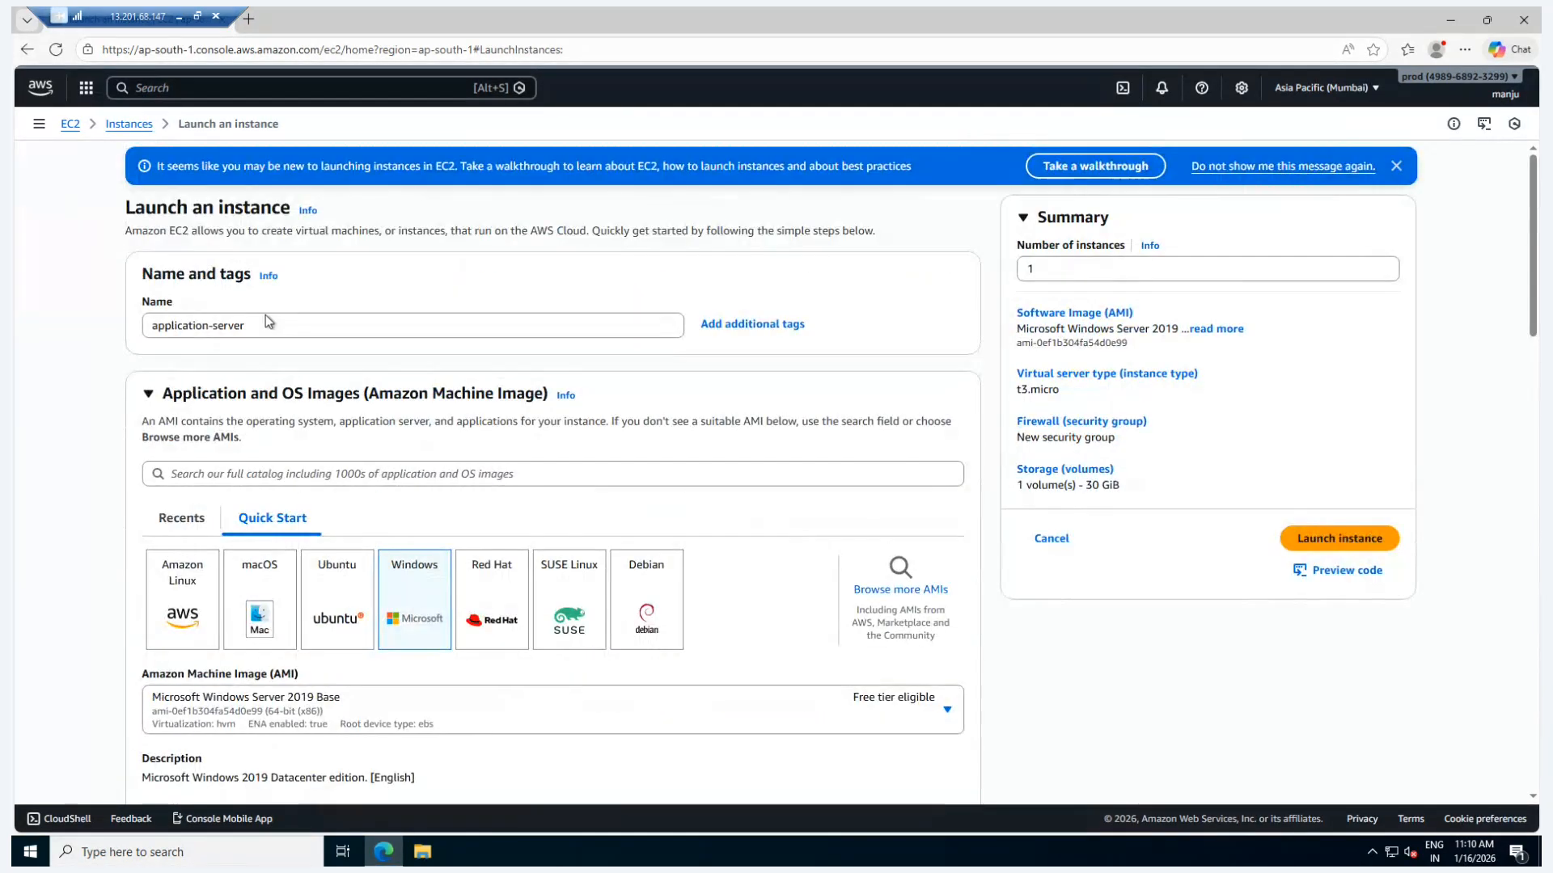
scroll(185, 501, down, 2)
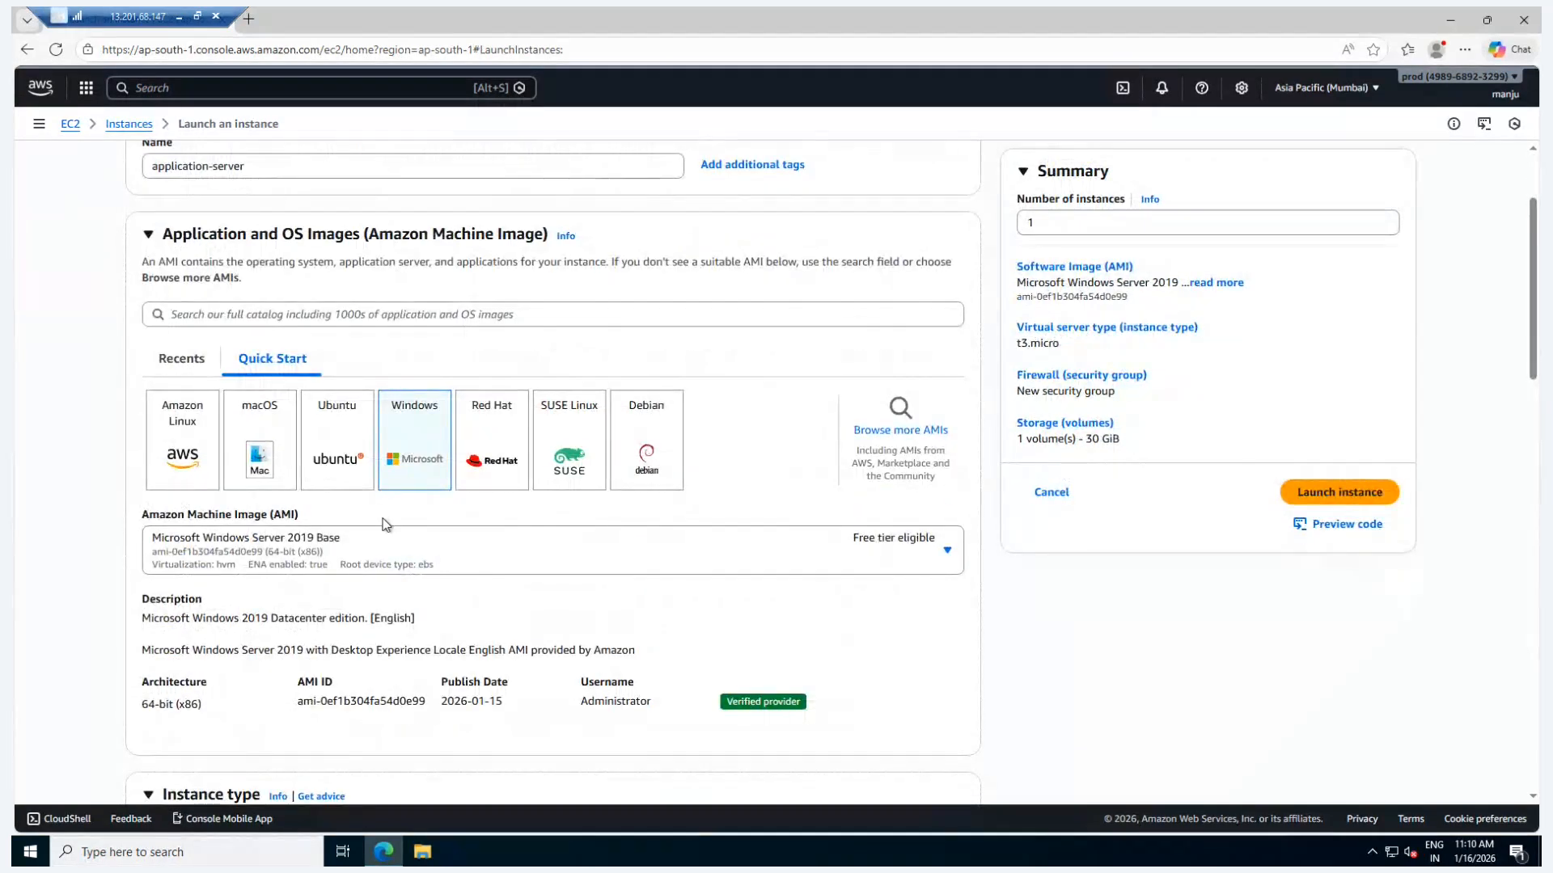
scroll(382, 497, down, 1)
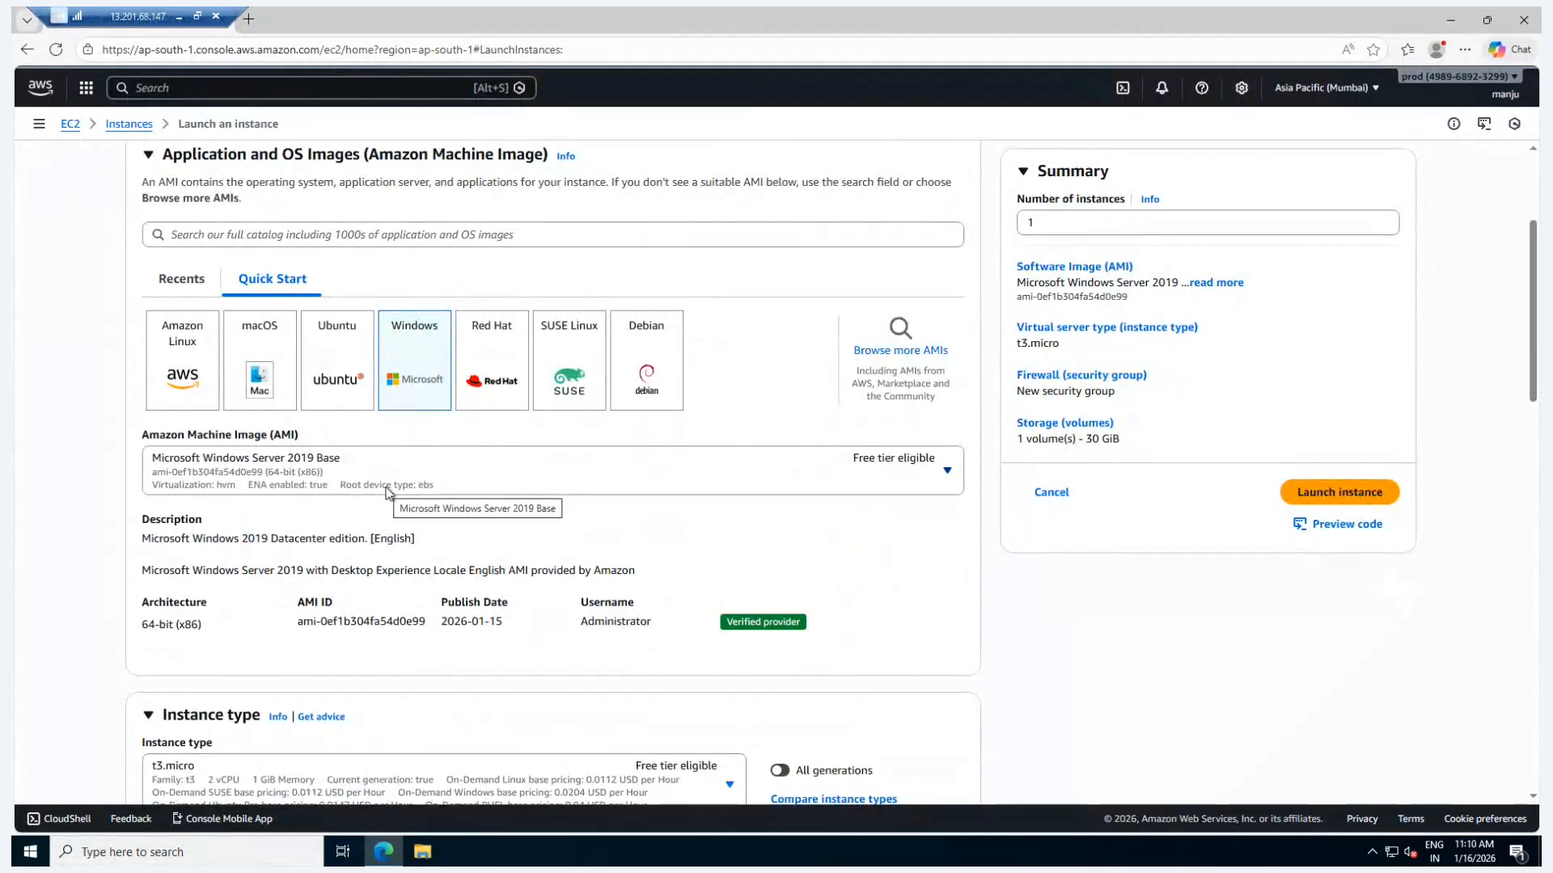
scroll(376, 536, down, 4)
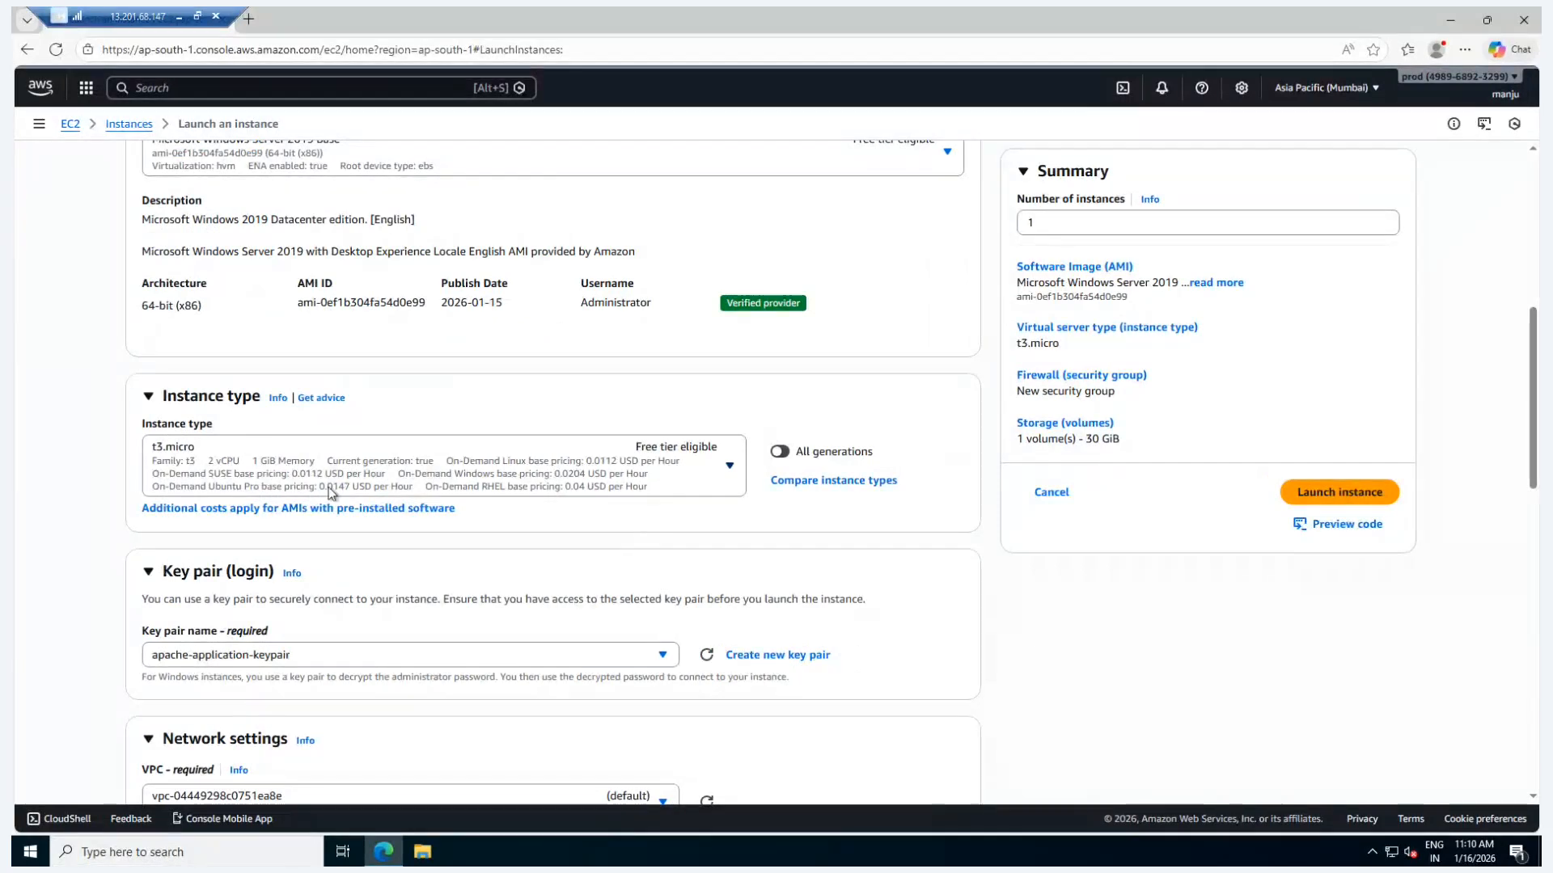
scroll(336, 535, down, 3)
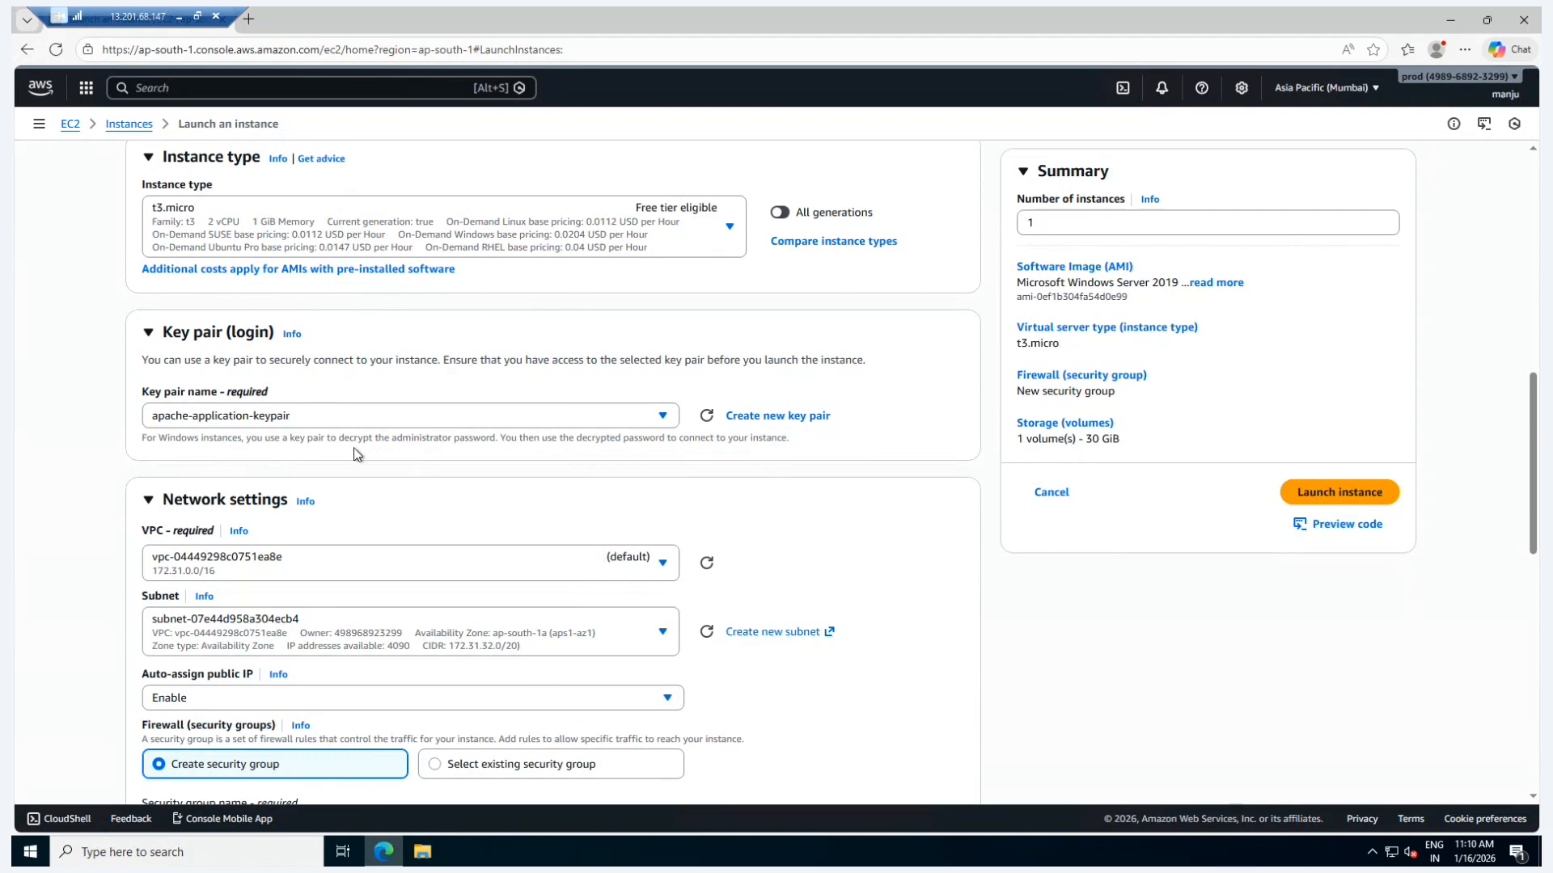
scroll(375, 515, down, 2)
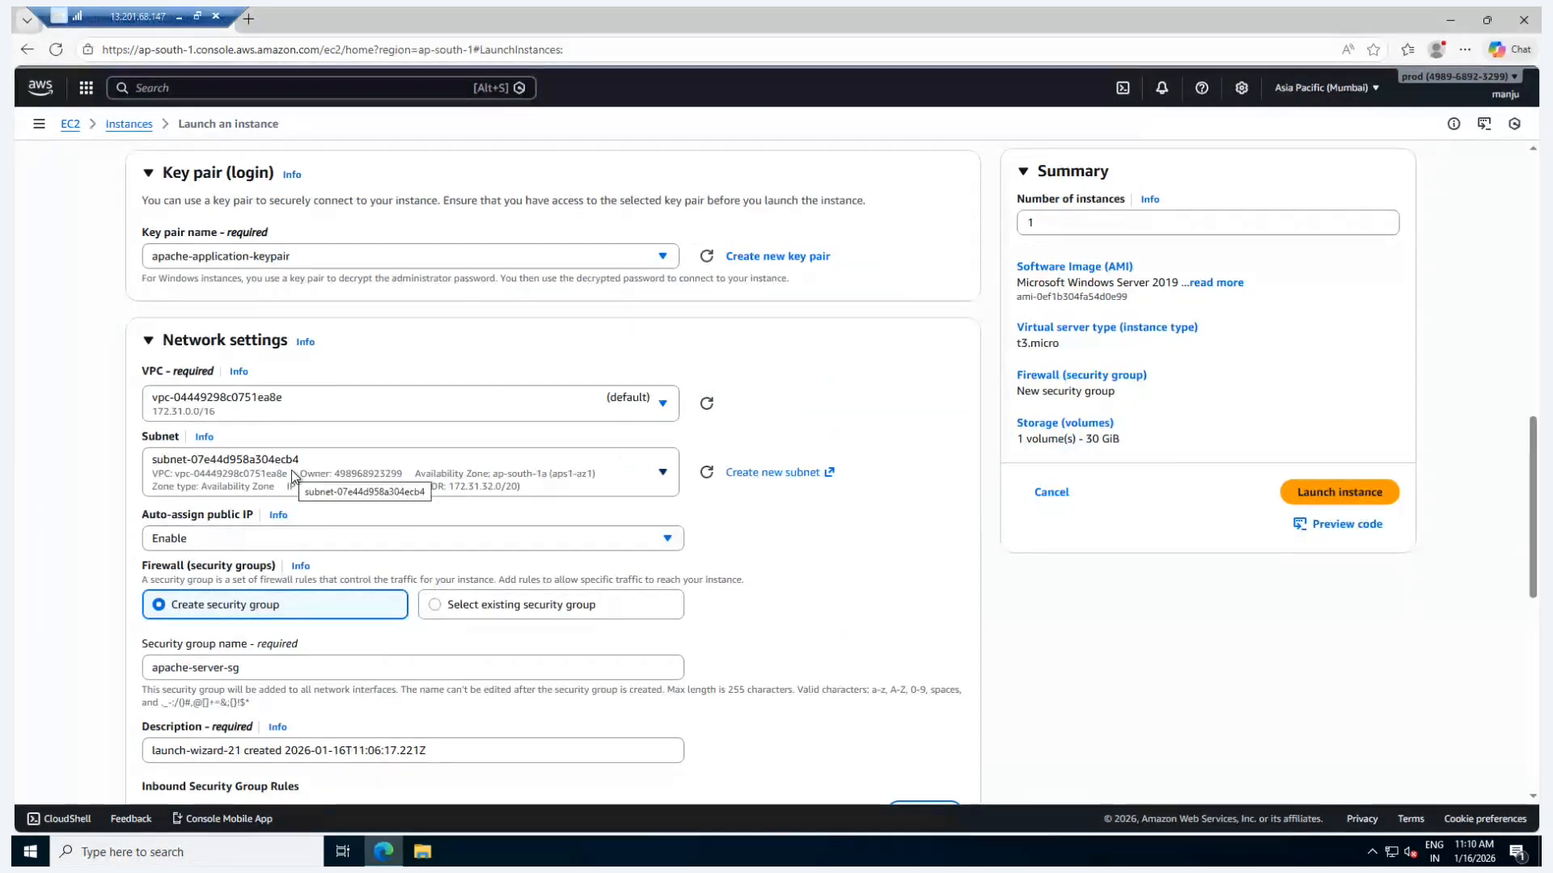
scroll(291, 469, down, 2)
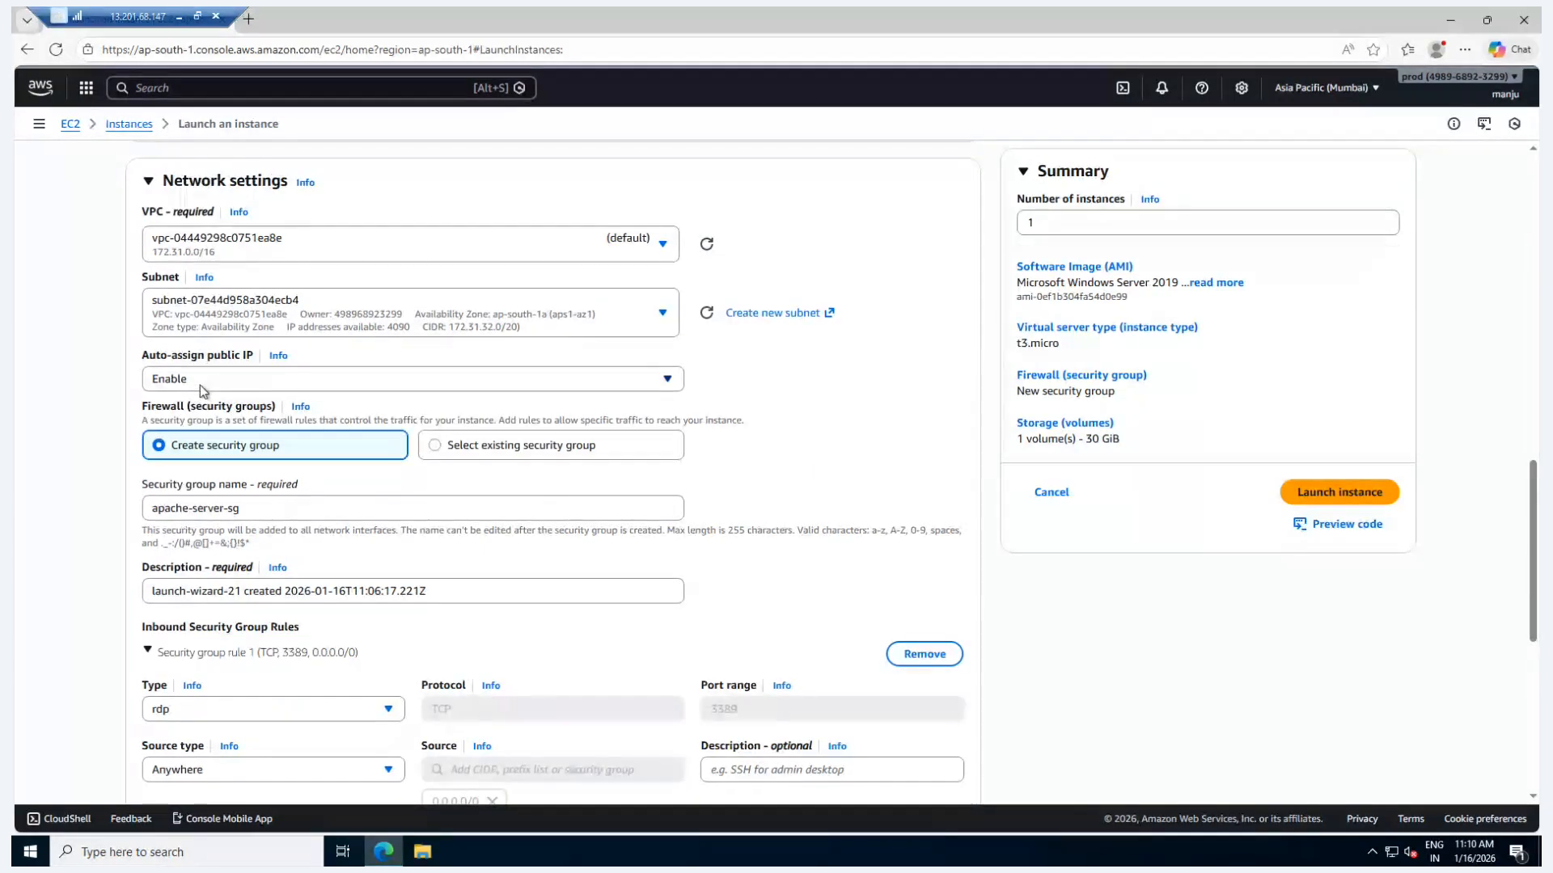
click(256, 512)
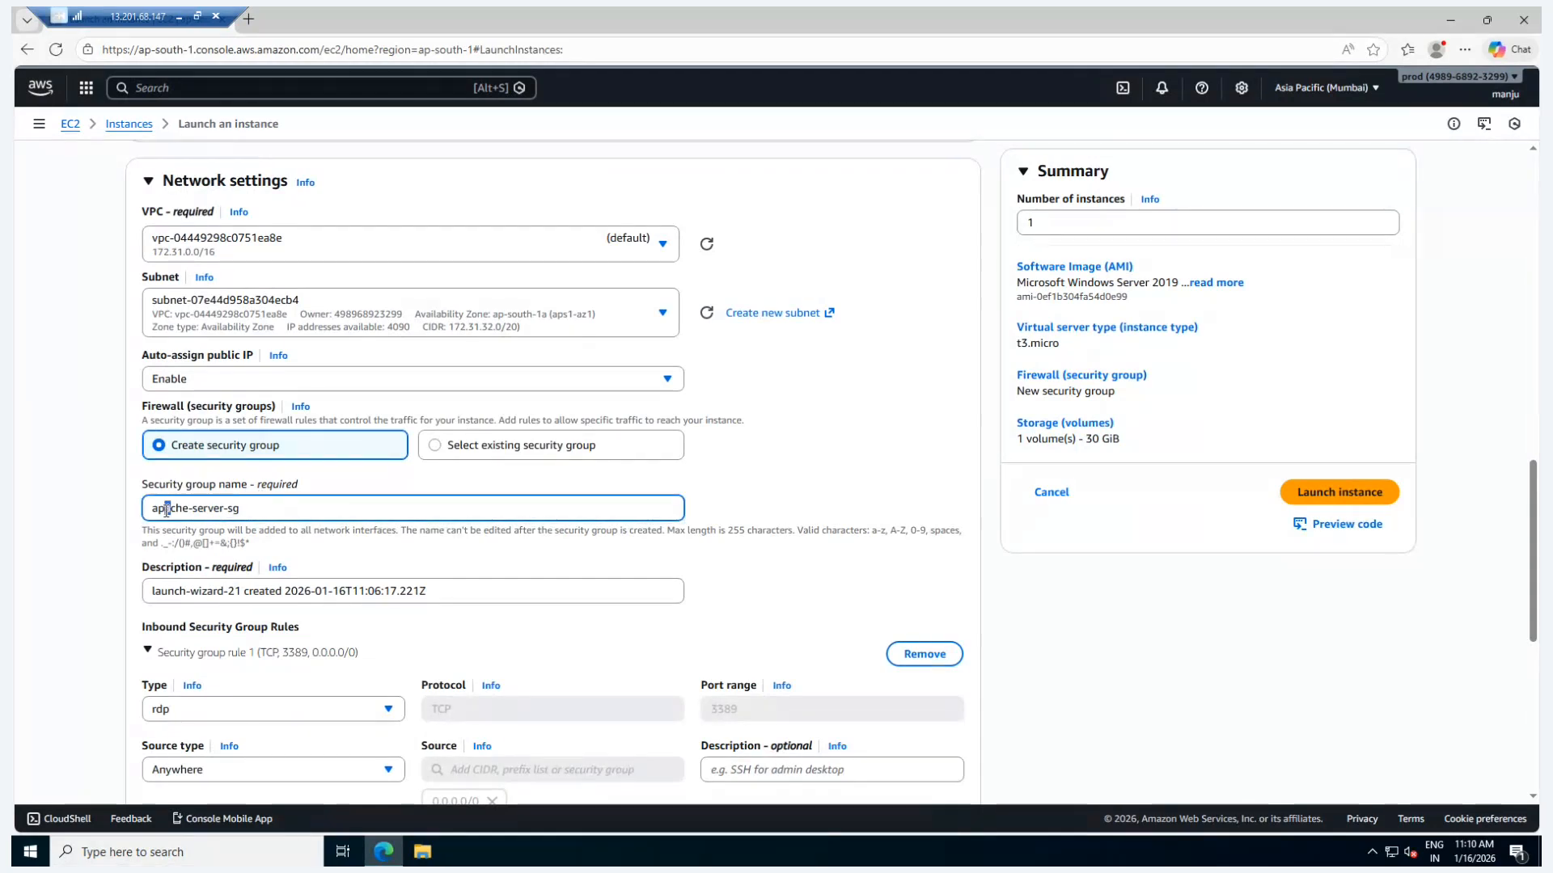
drag(171, 508, 159, 507)
click(106, 527)
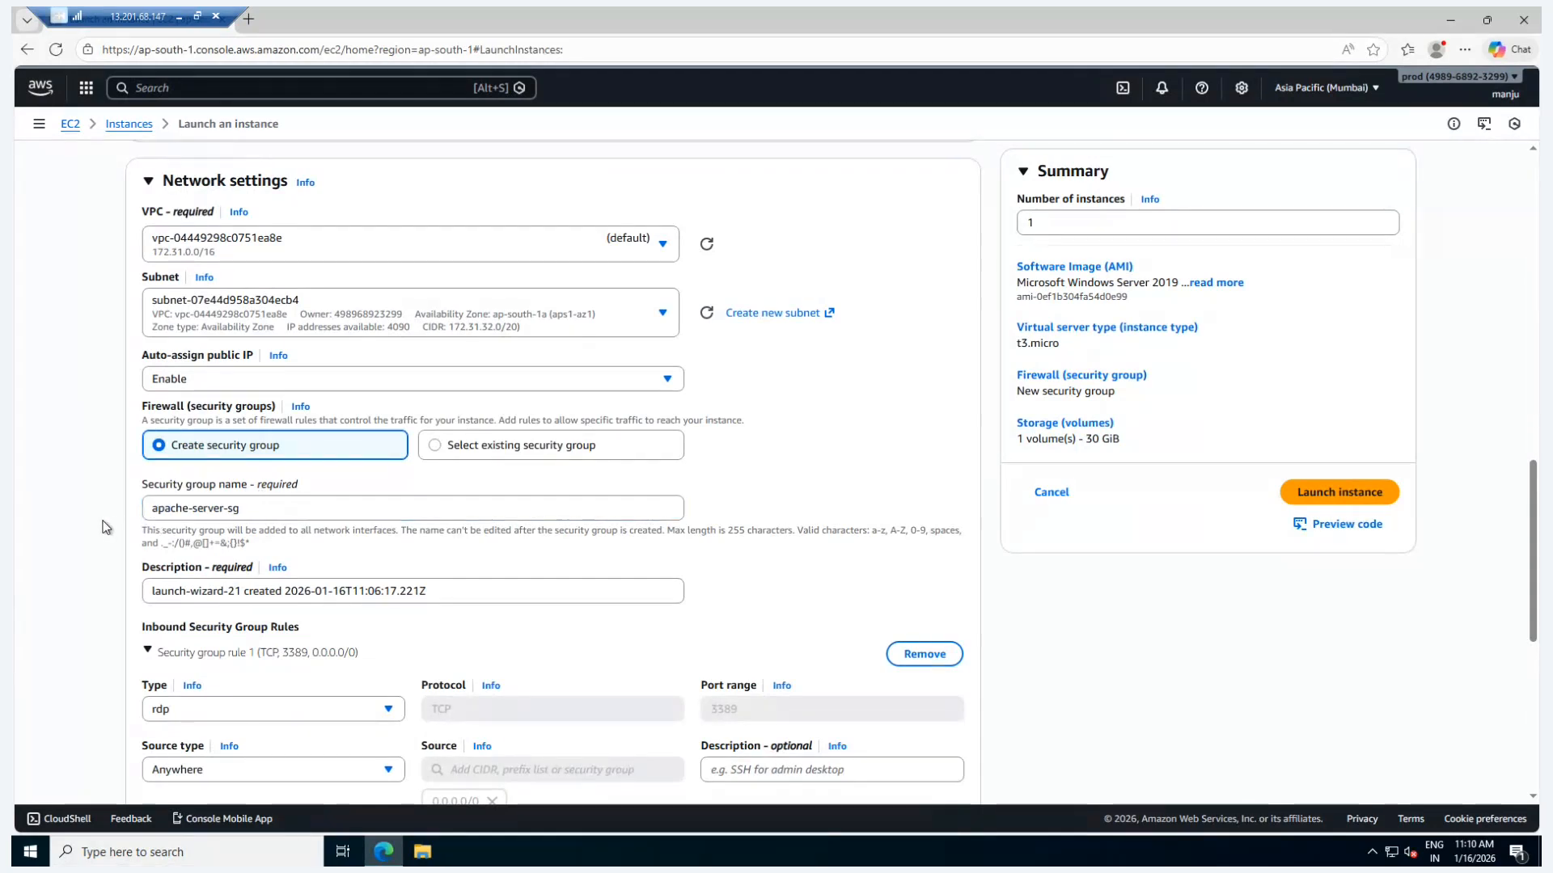
scroll(107, 527, down, 2)
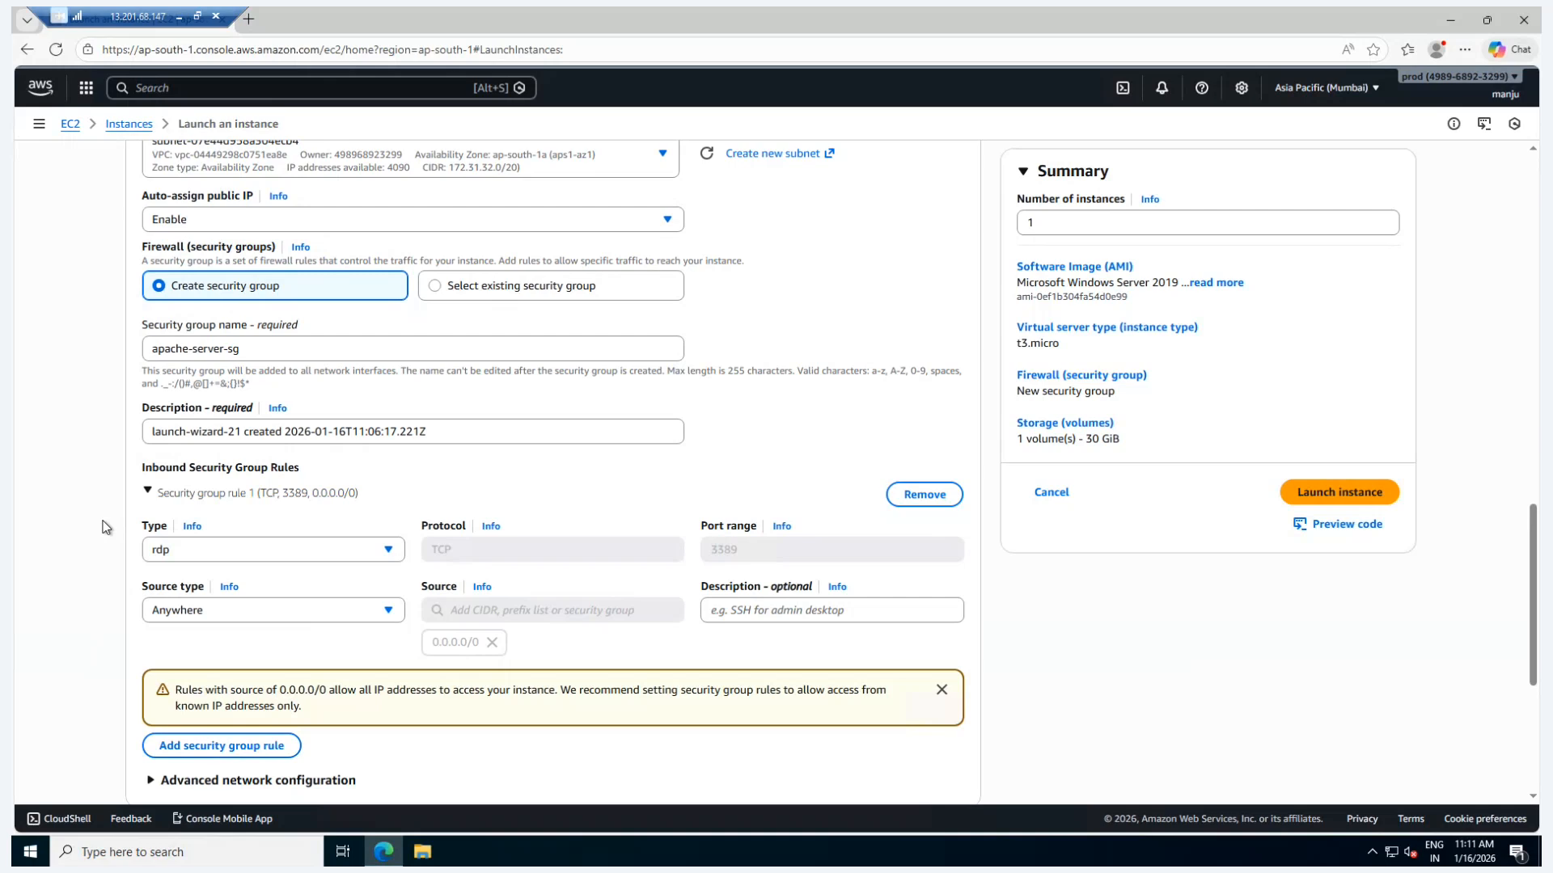
scroll(103, 527, down, 1)
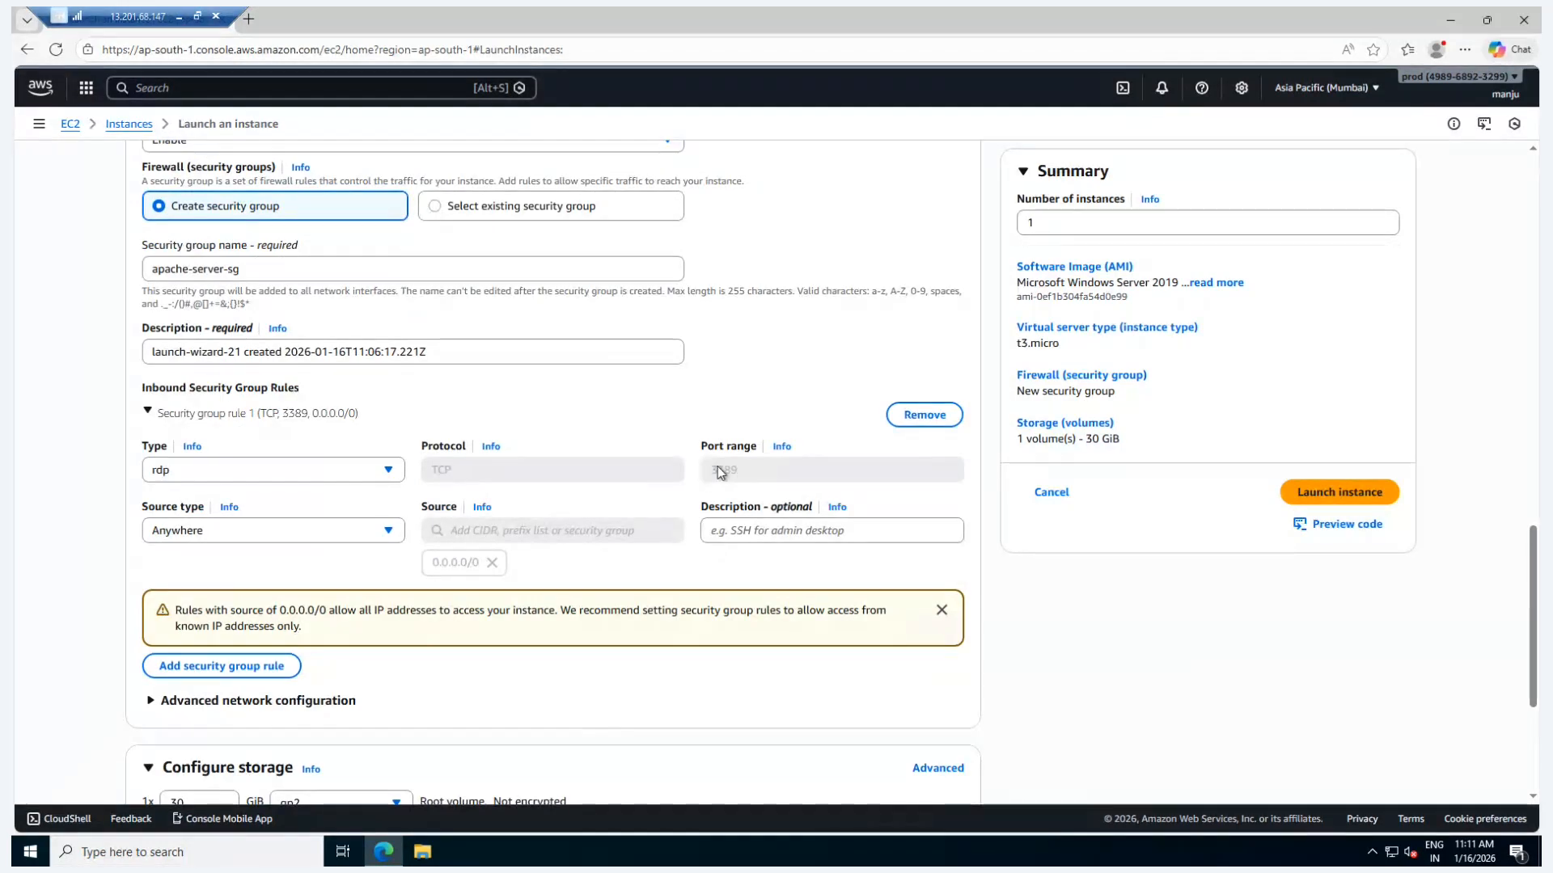
scroll(304, 556, down, 3)
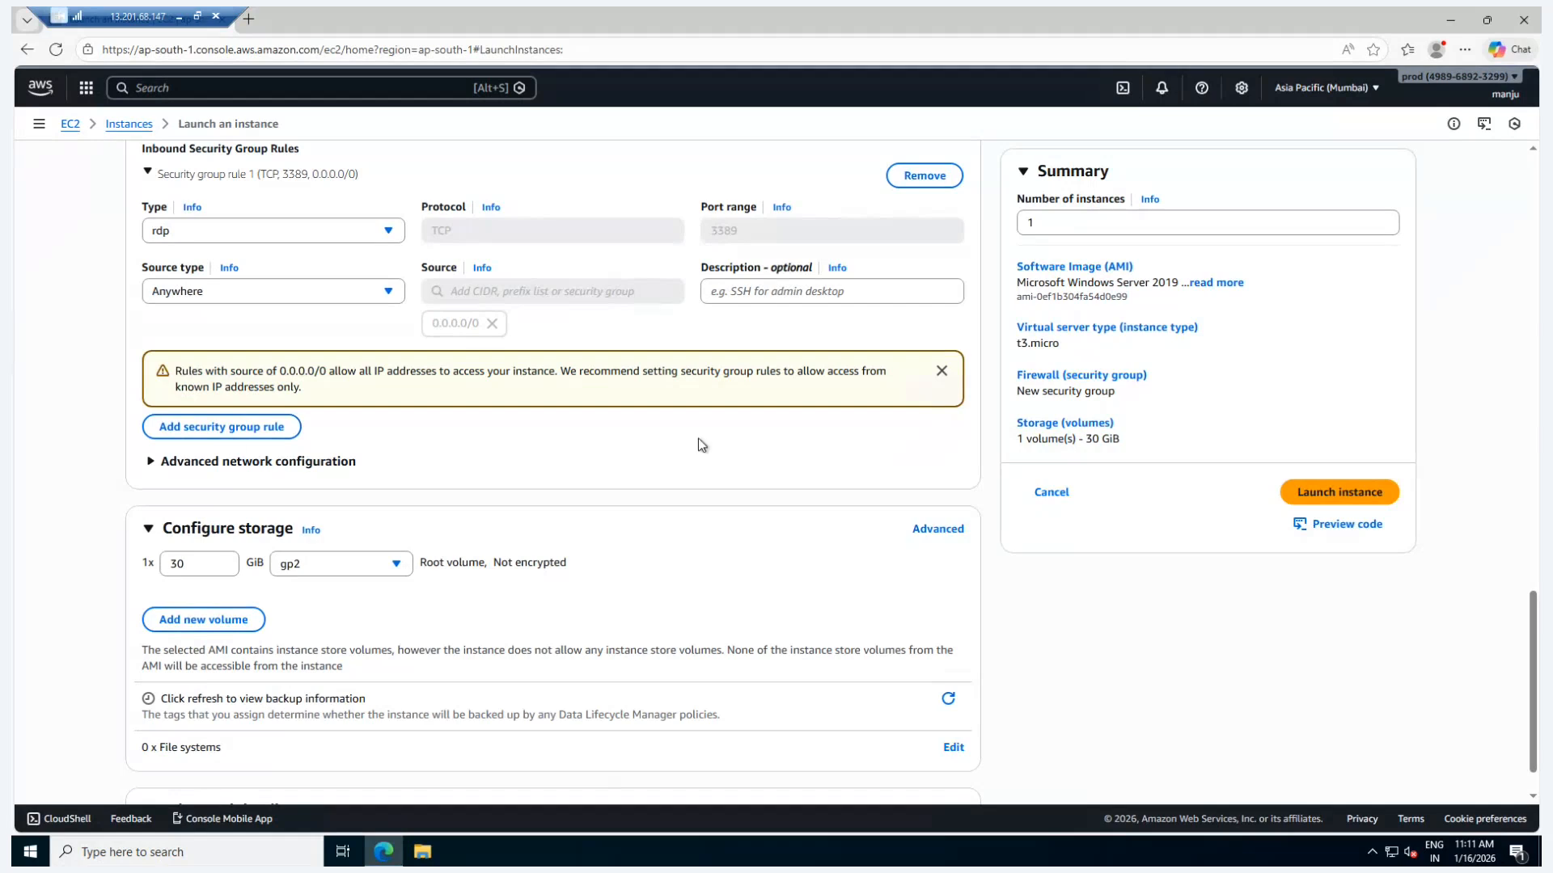
- Launch the configured instance and open the list of EC2 instances
click(1319, 497)
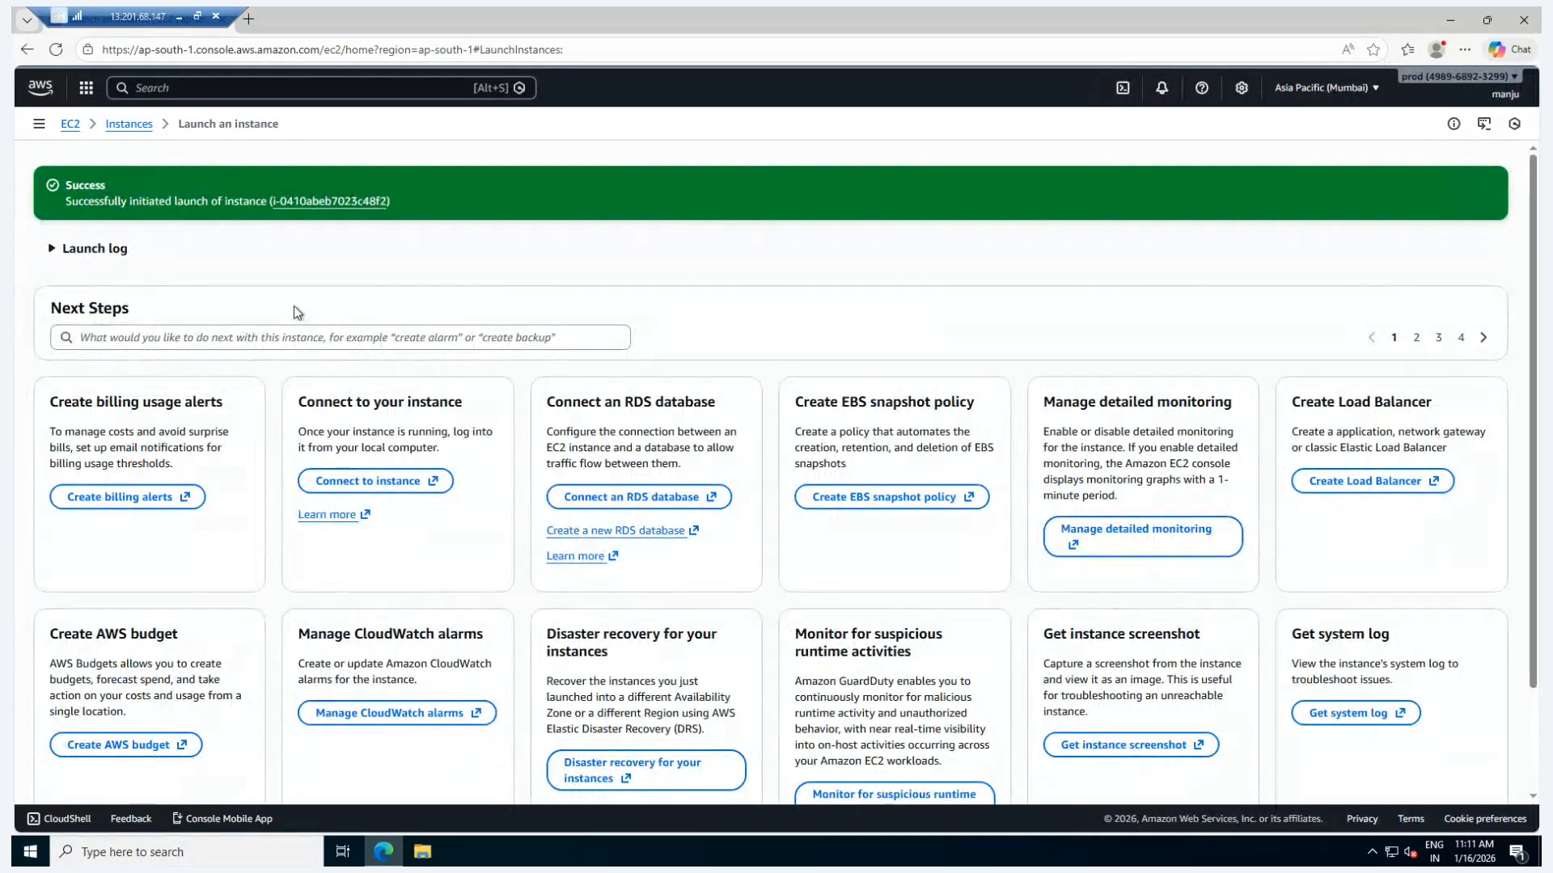
click(127, 126)
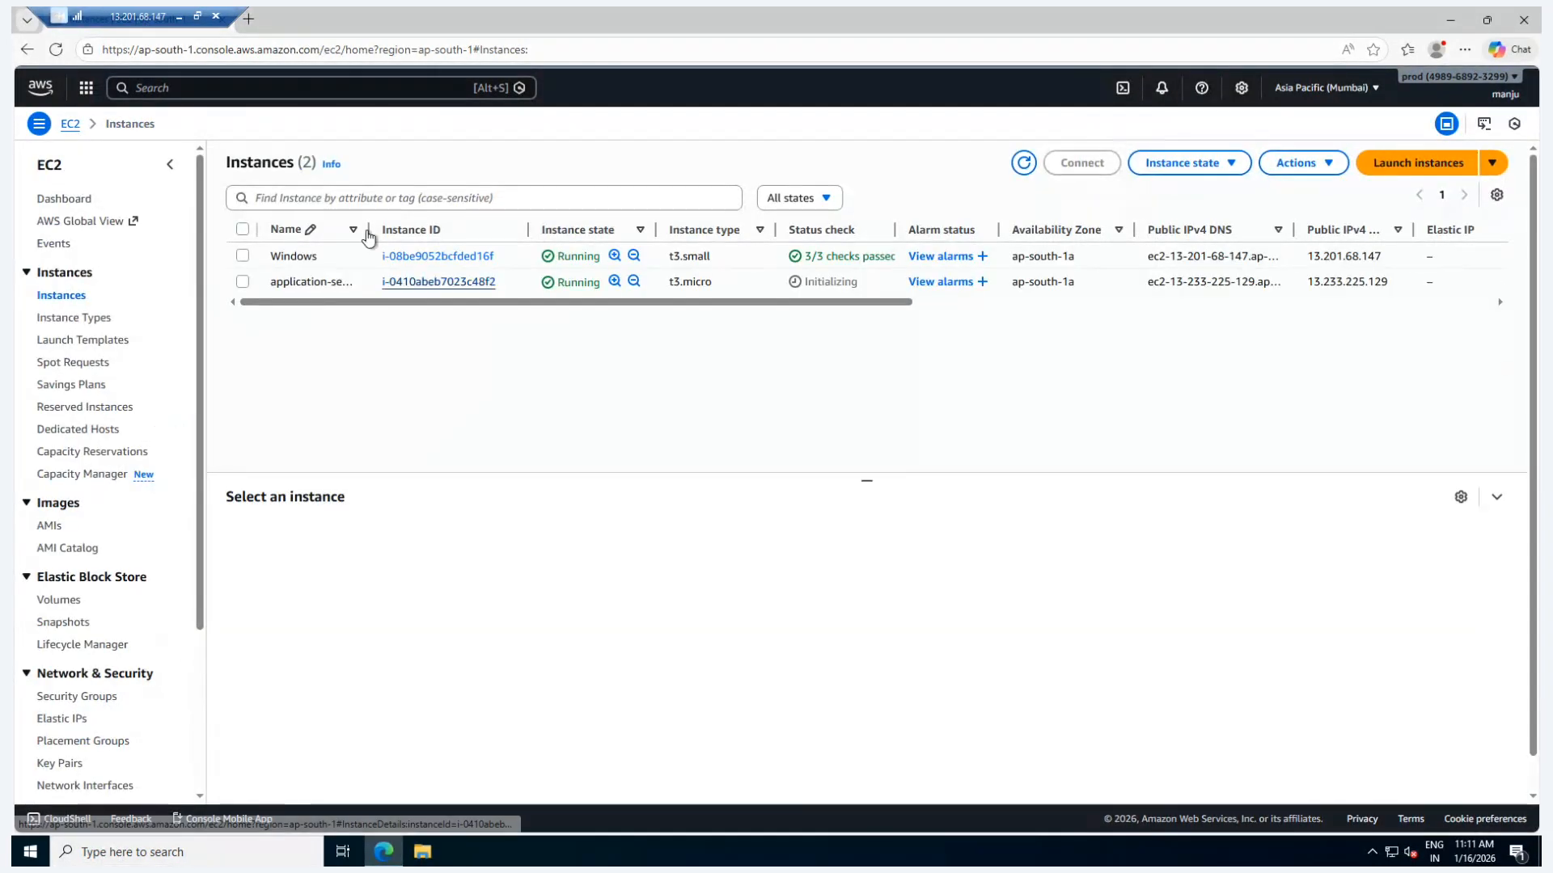
- Widen the Name column of the instance list and refresh the instance status
drag(367, 229, 518, 230)
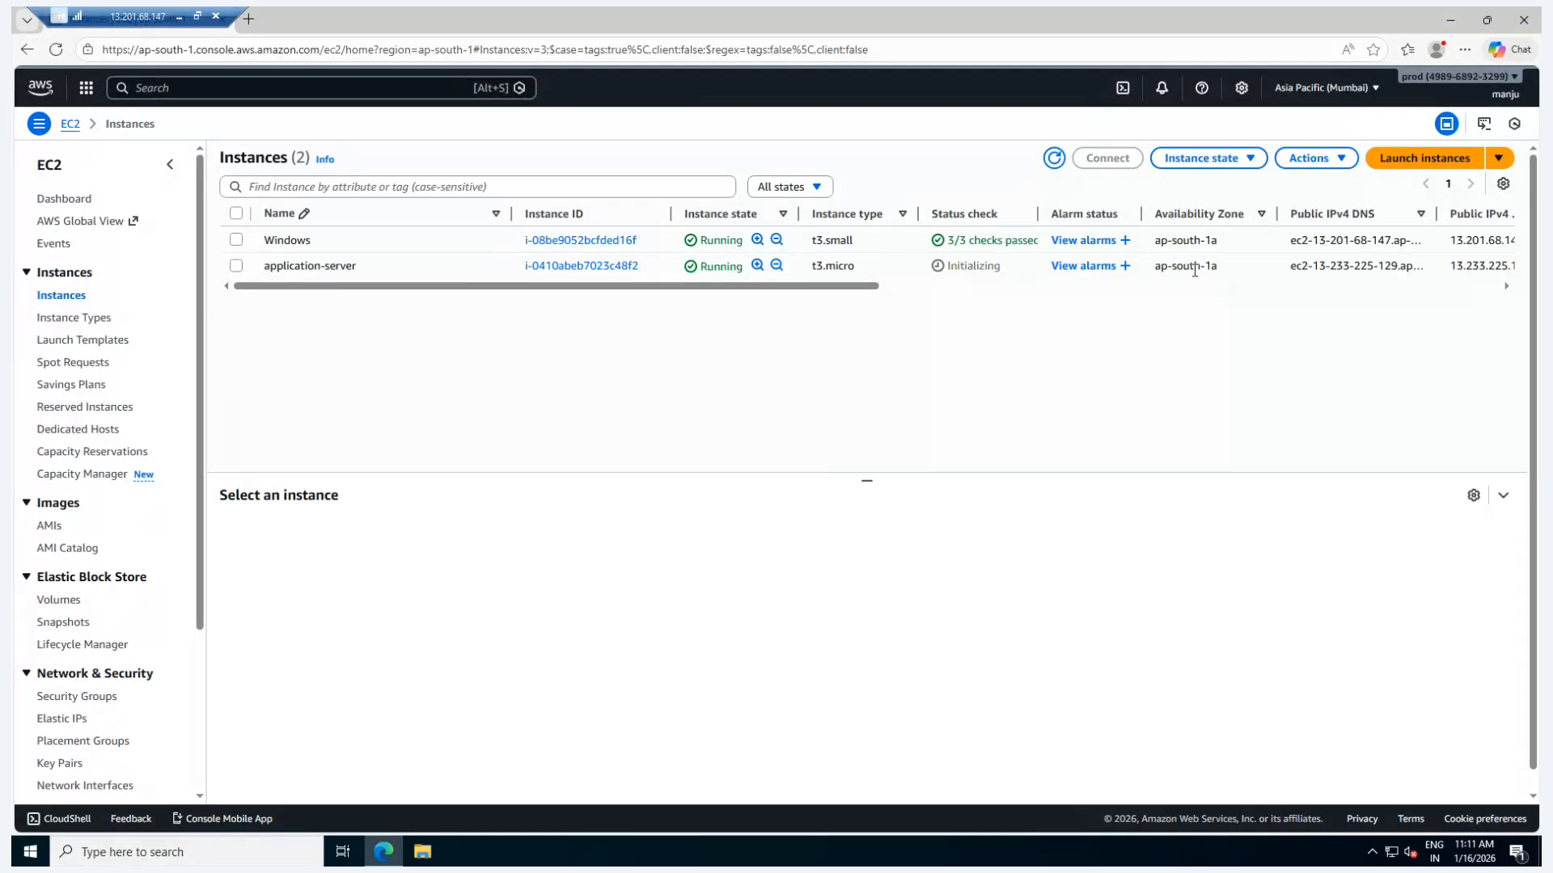
click(1052, 158)
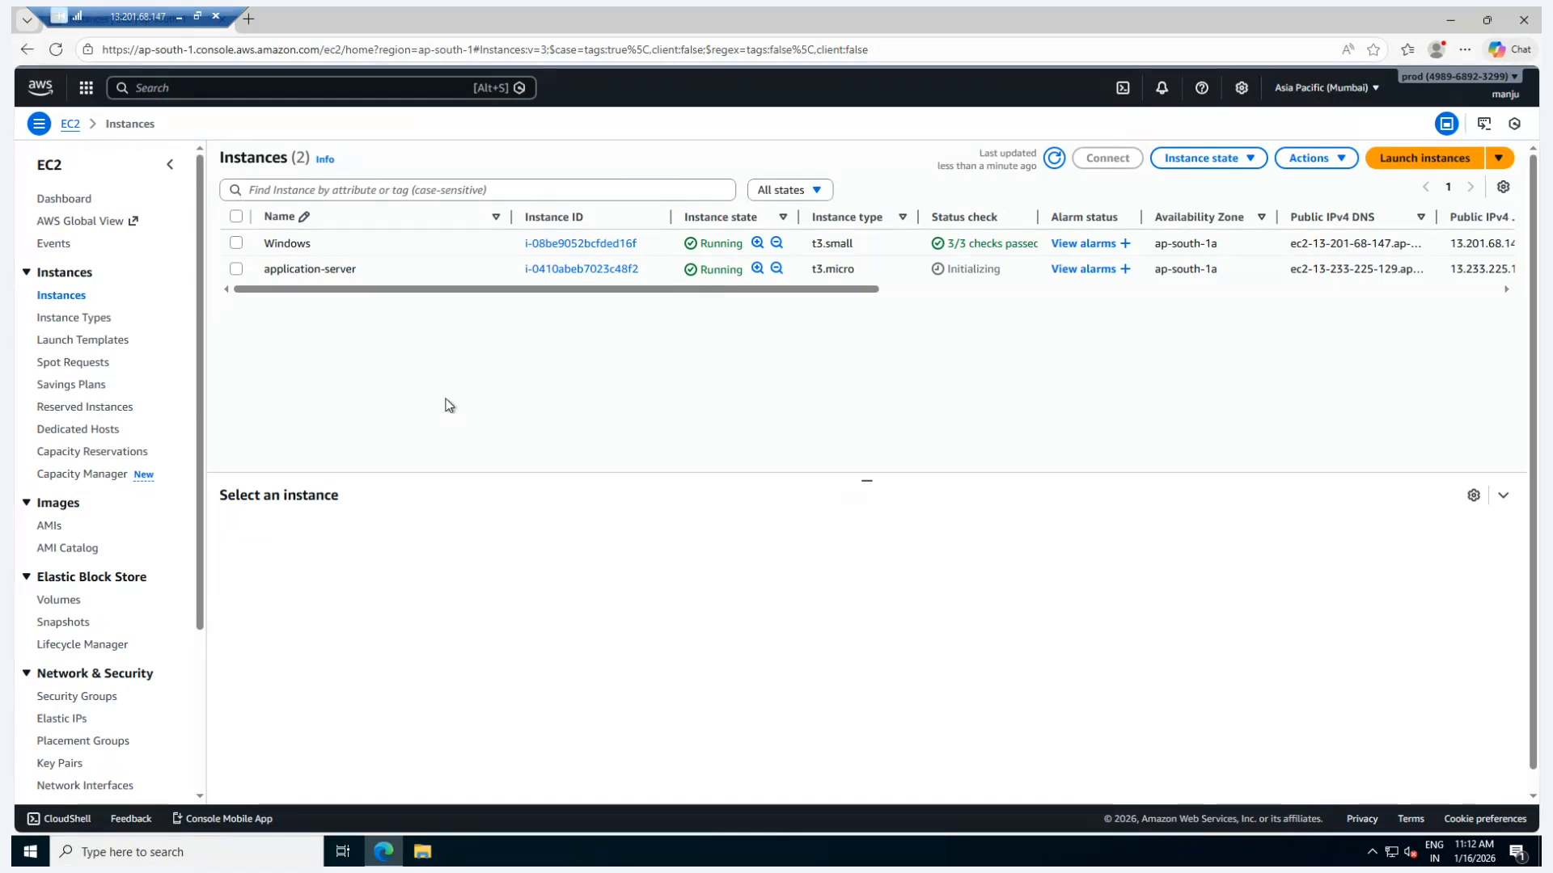
click(1053, 159)
- Download the remote desktop file for application-server from its RDP client connection options and keep the file
click(236, 269)
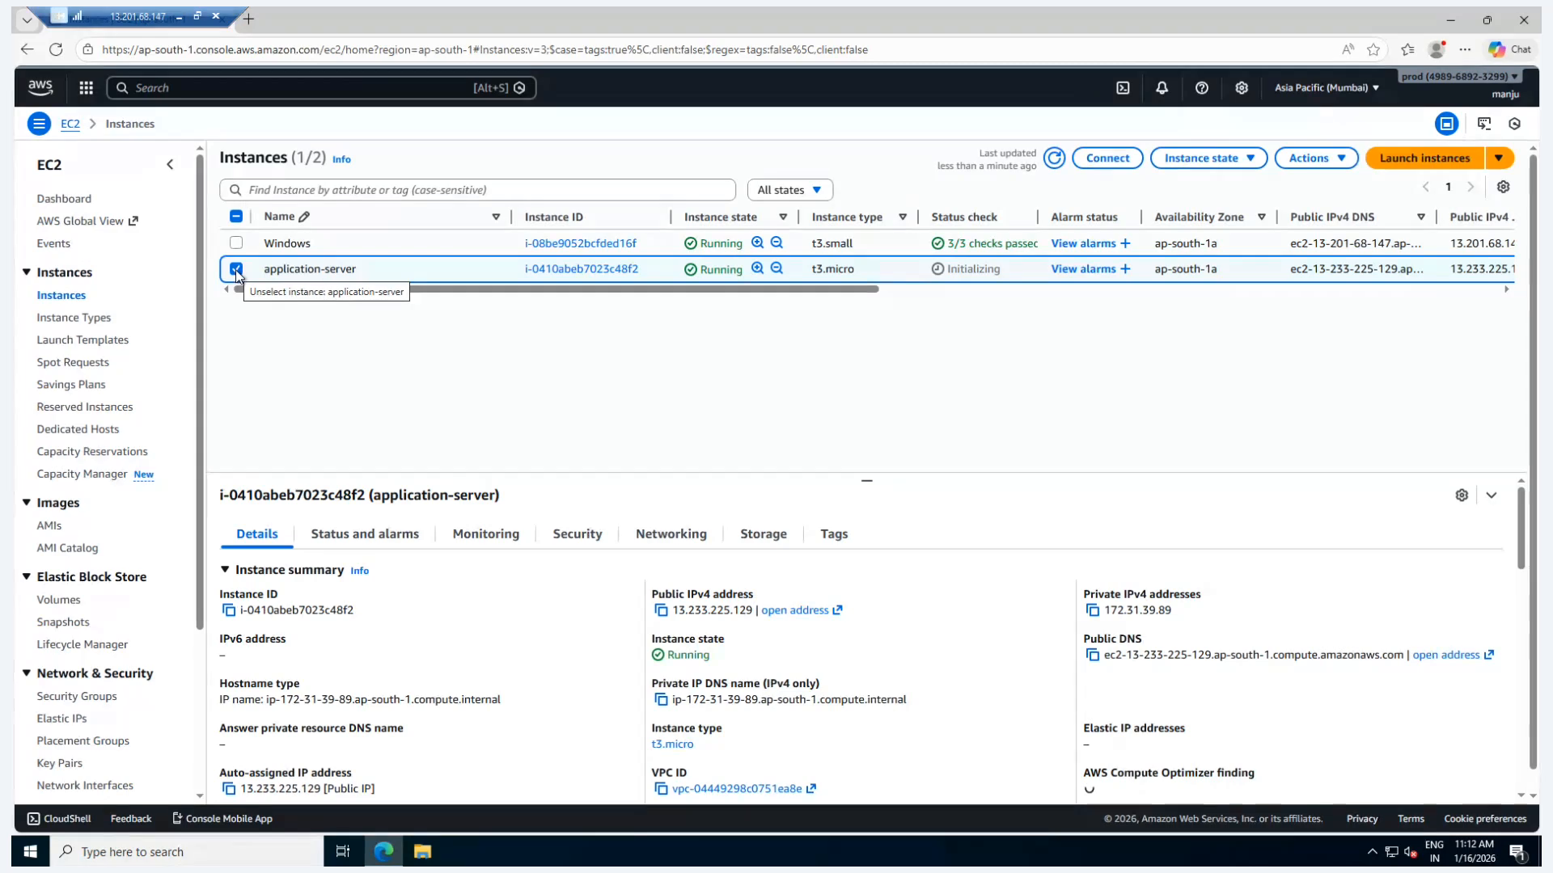
click(1108, 159)
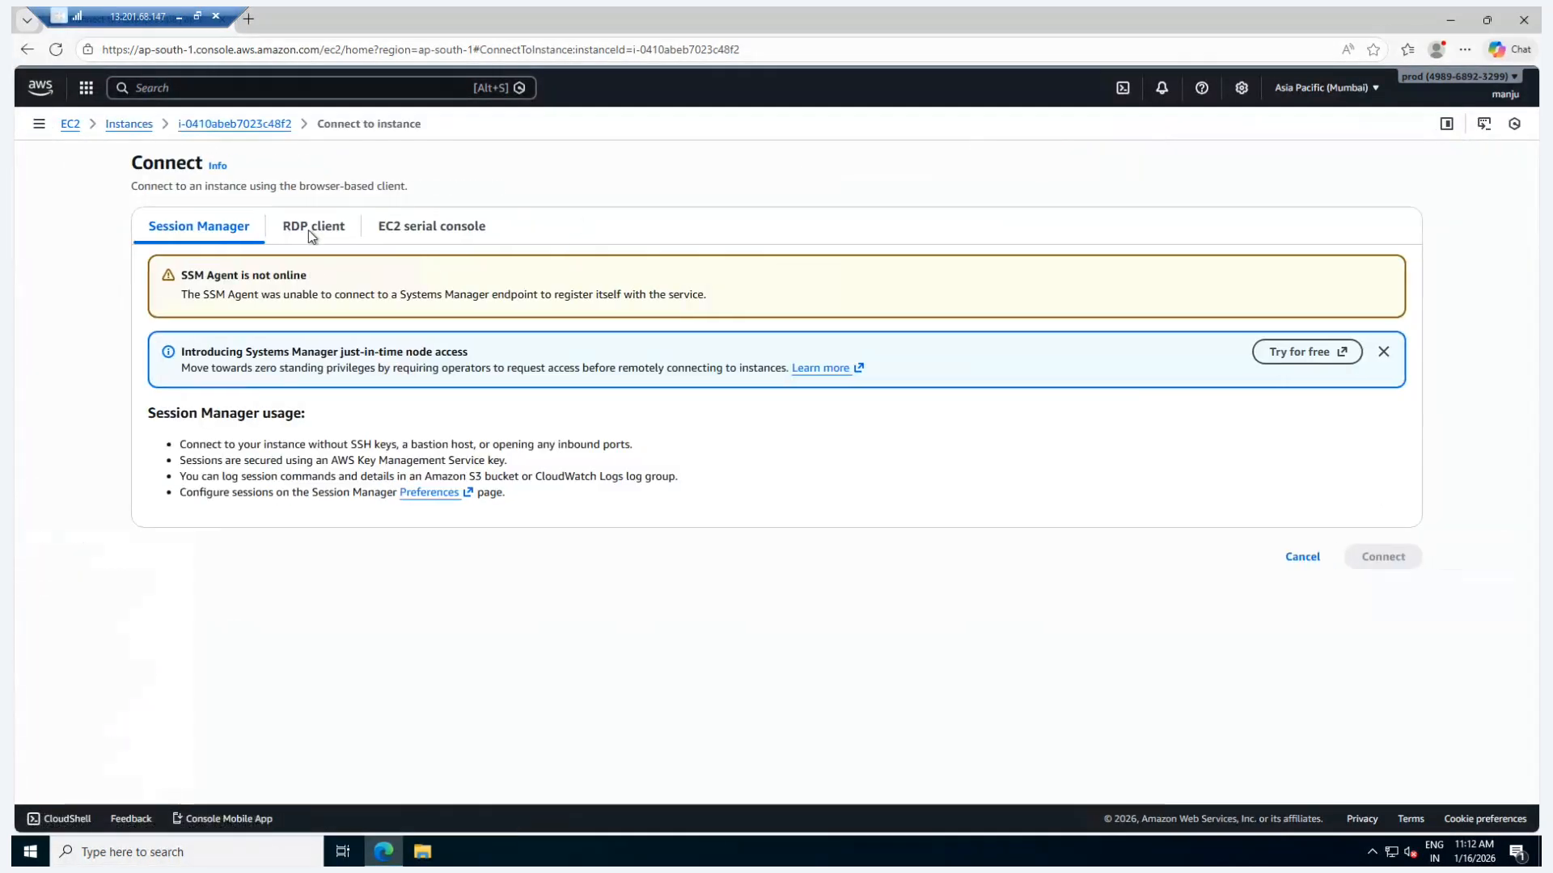
click(310, 232)
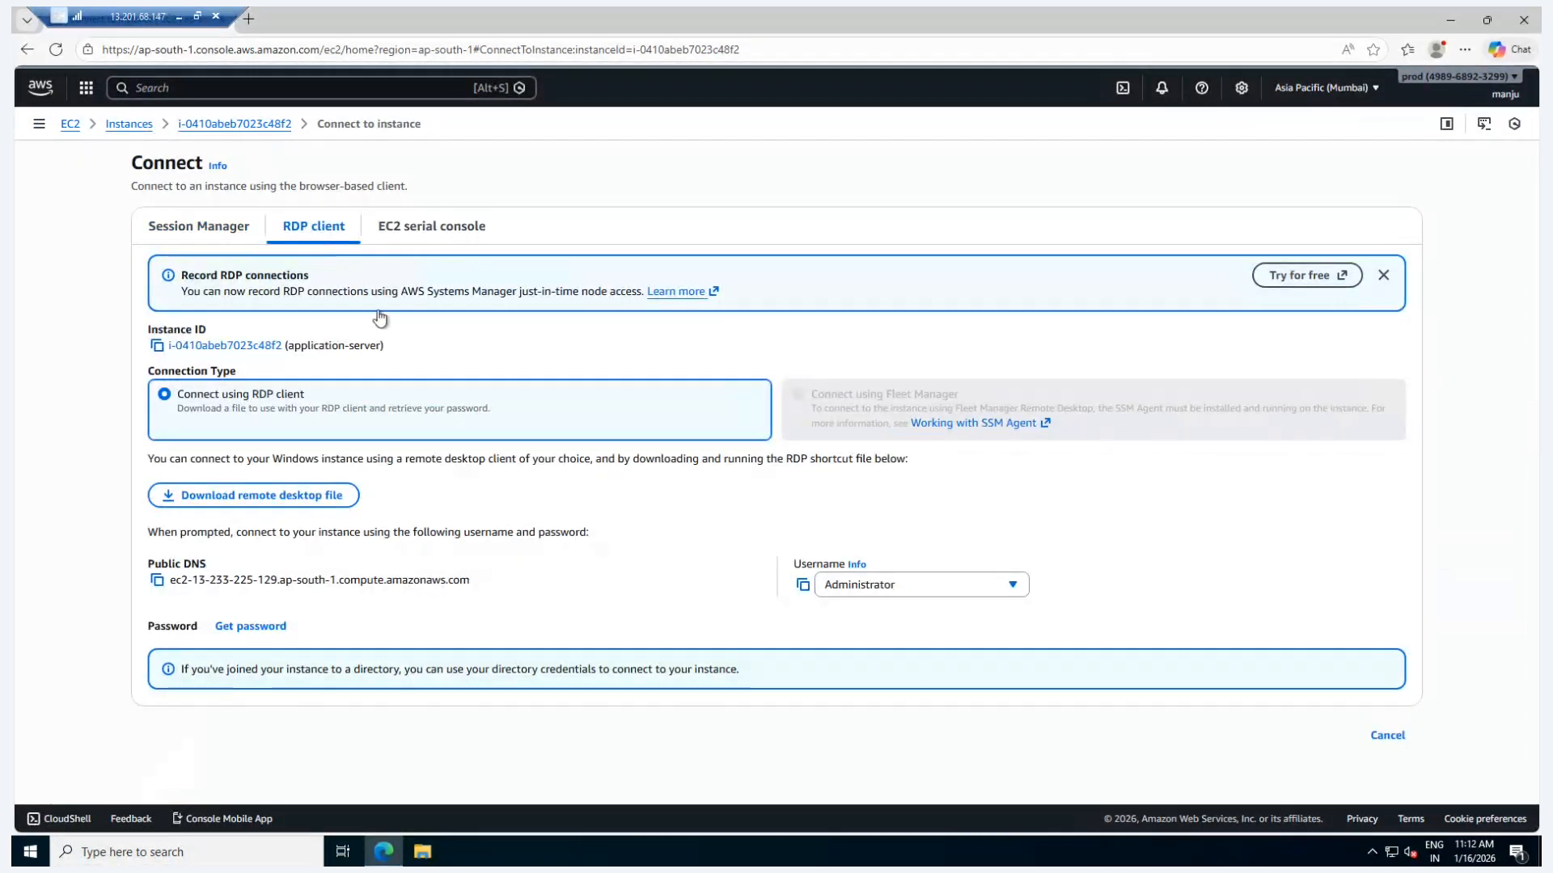
click(279, 503)
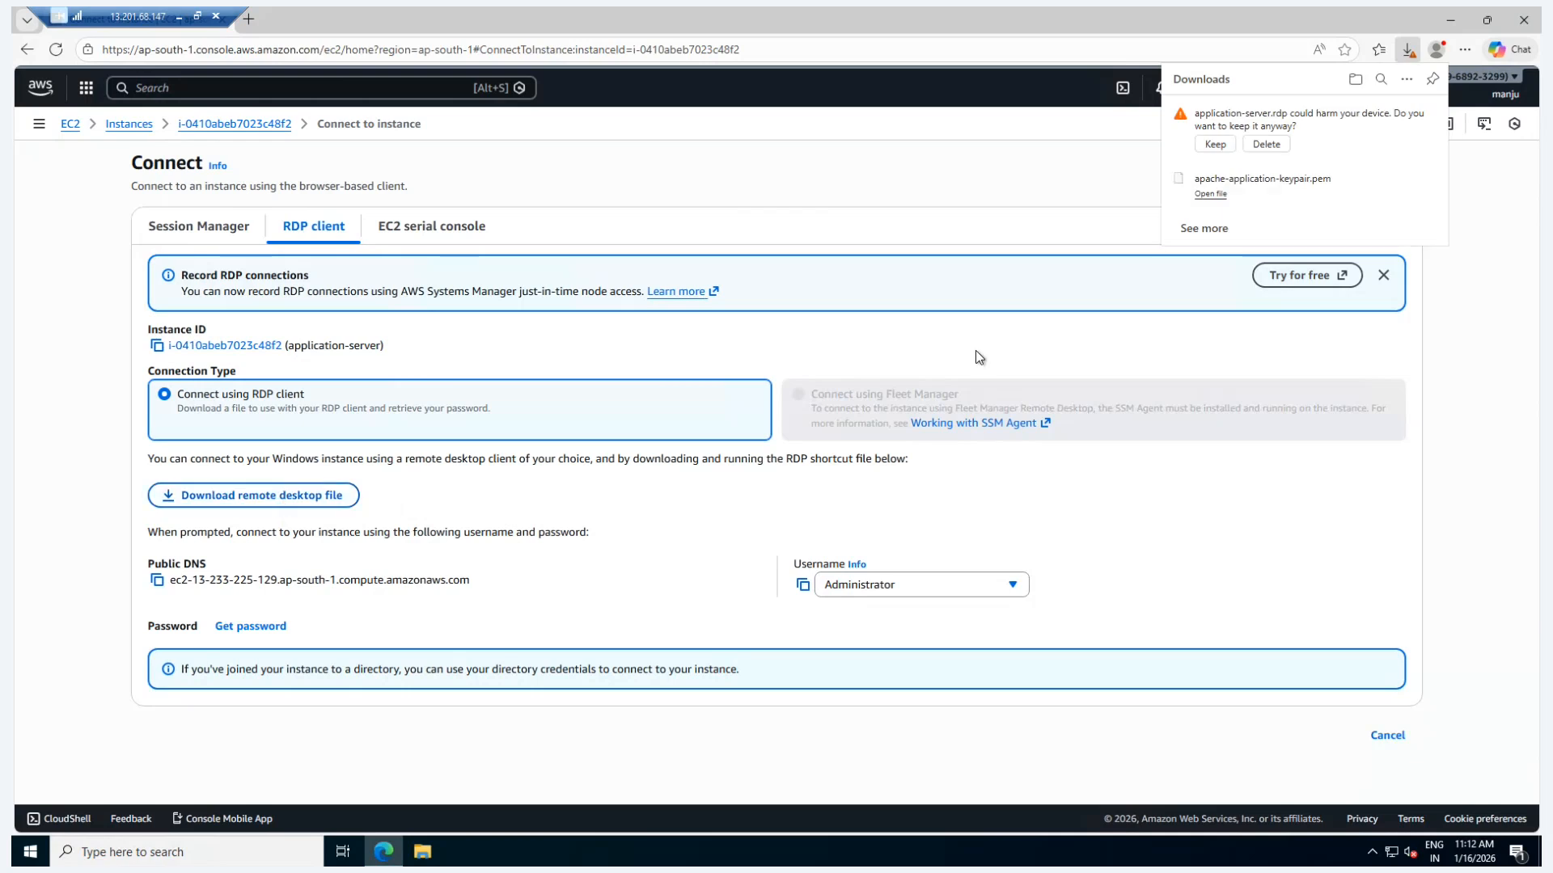
click(1223, 147)
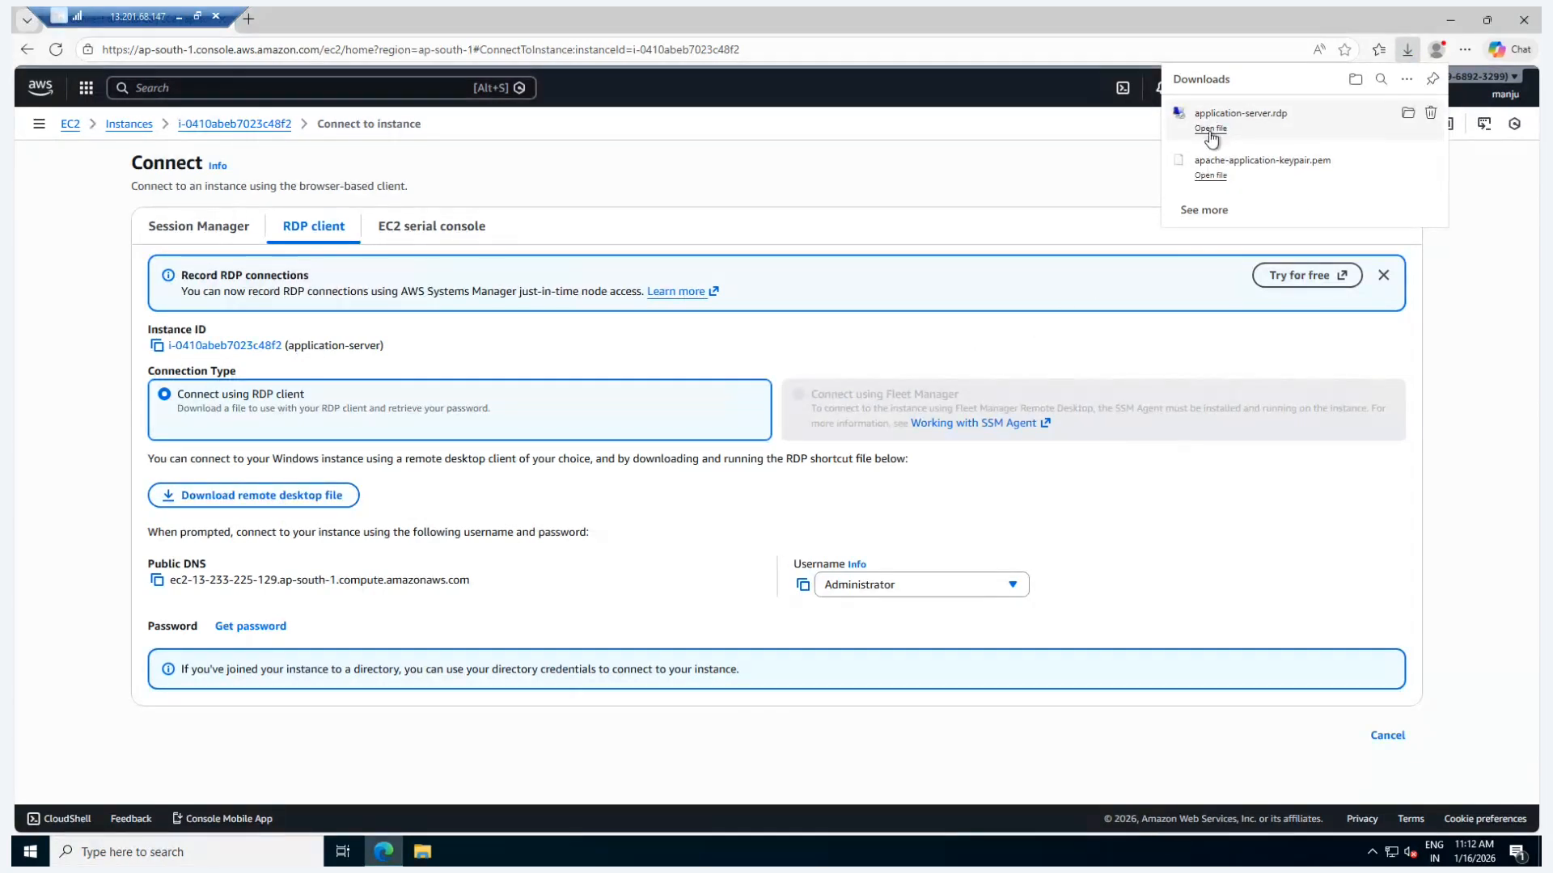
- Open application-server.rdp, accept the unknown publisher connection and move the credentials prompt aside
click(1210, 134)
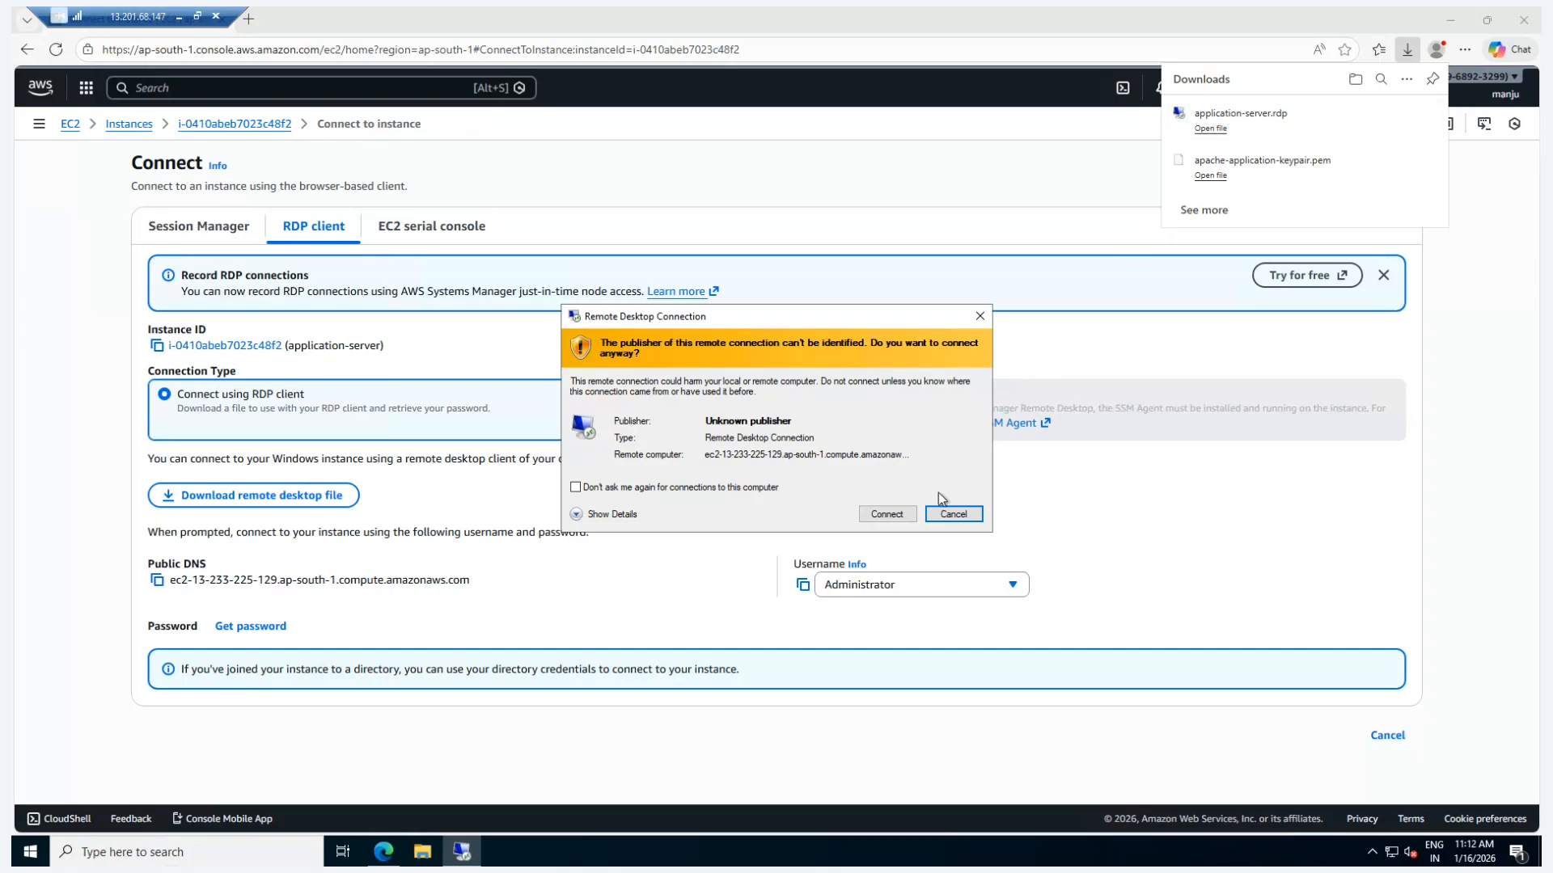
click(887, 515)
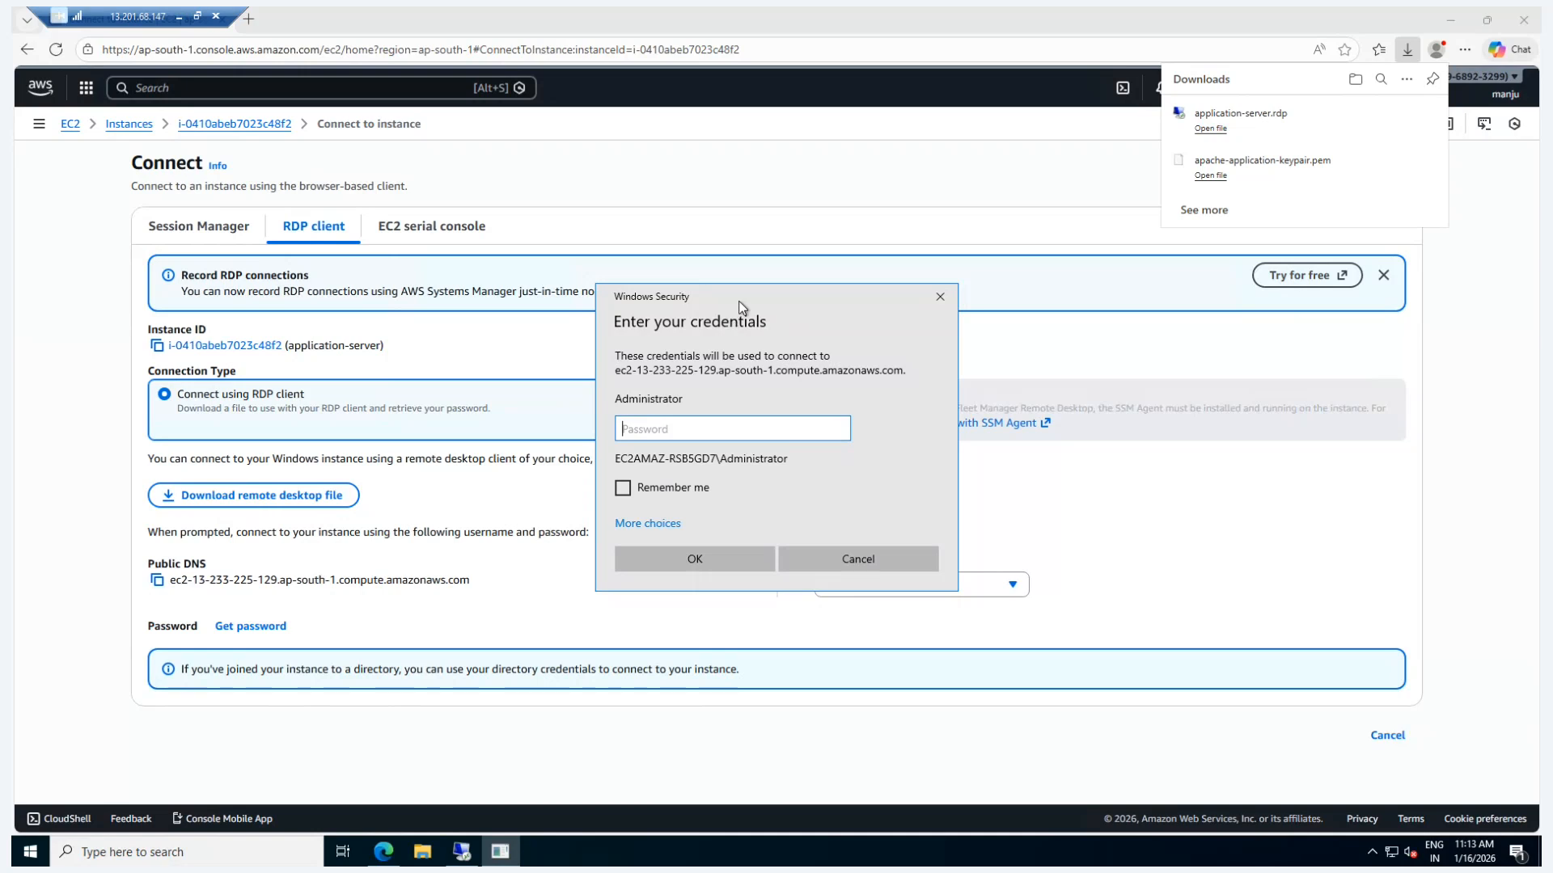
drag(739, 301, 1124, 319)
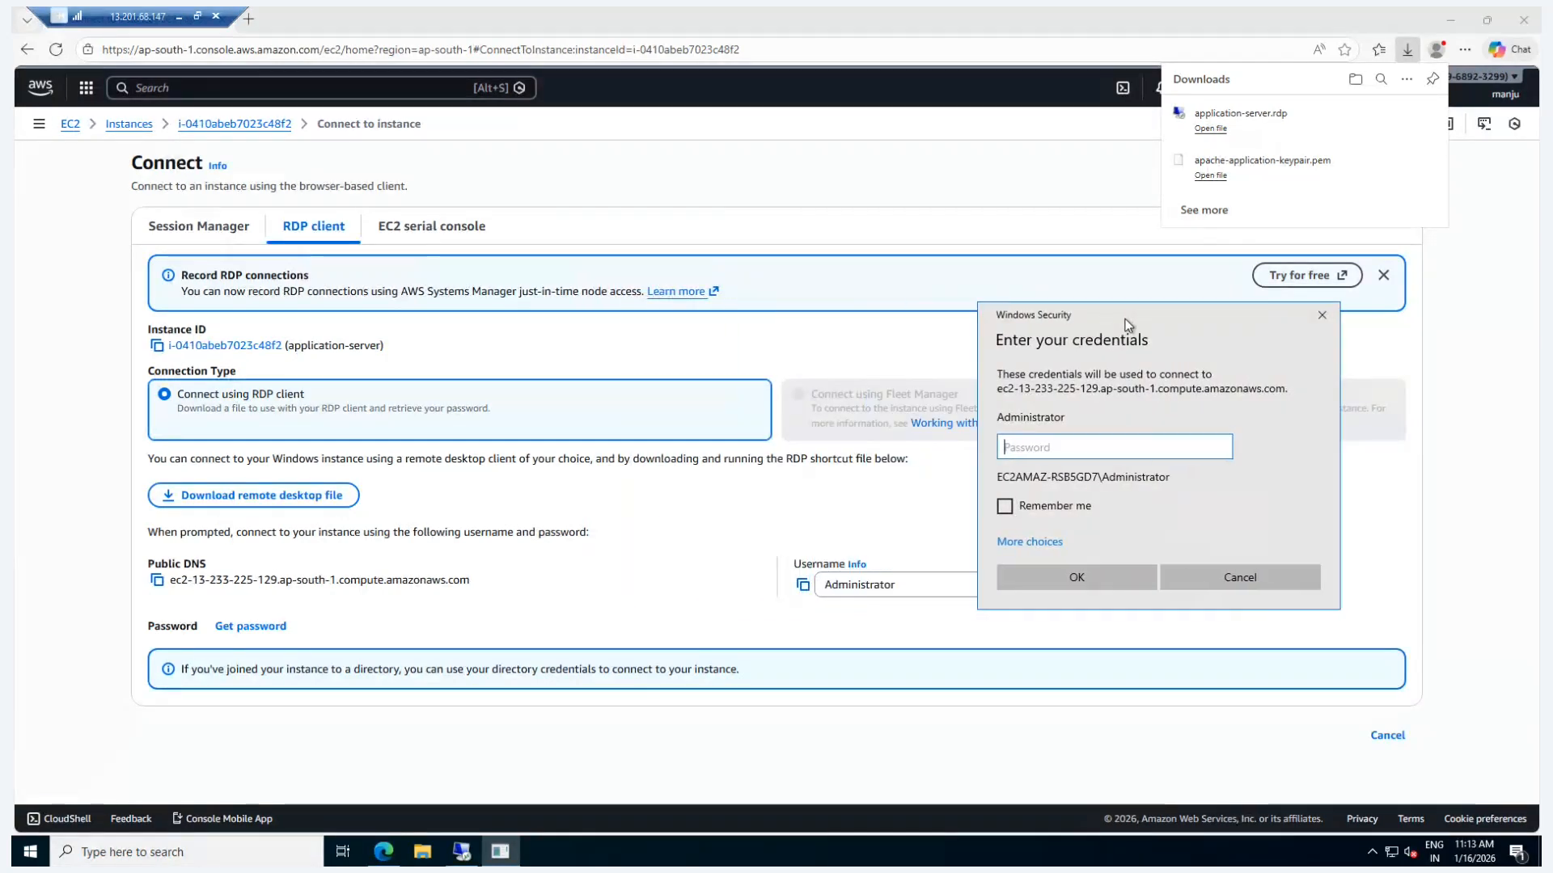
- Try to retrieve the instance's Windows password, and return to its RDP client connection options
click(253, 628)
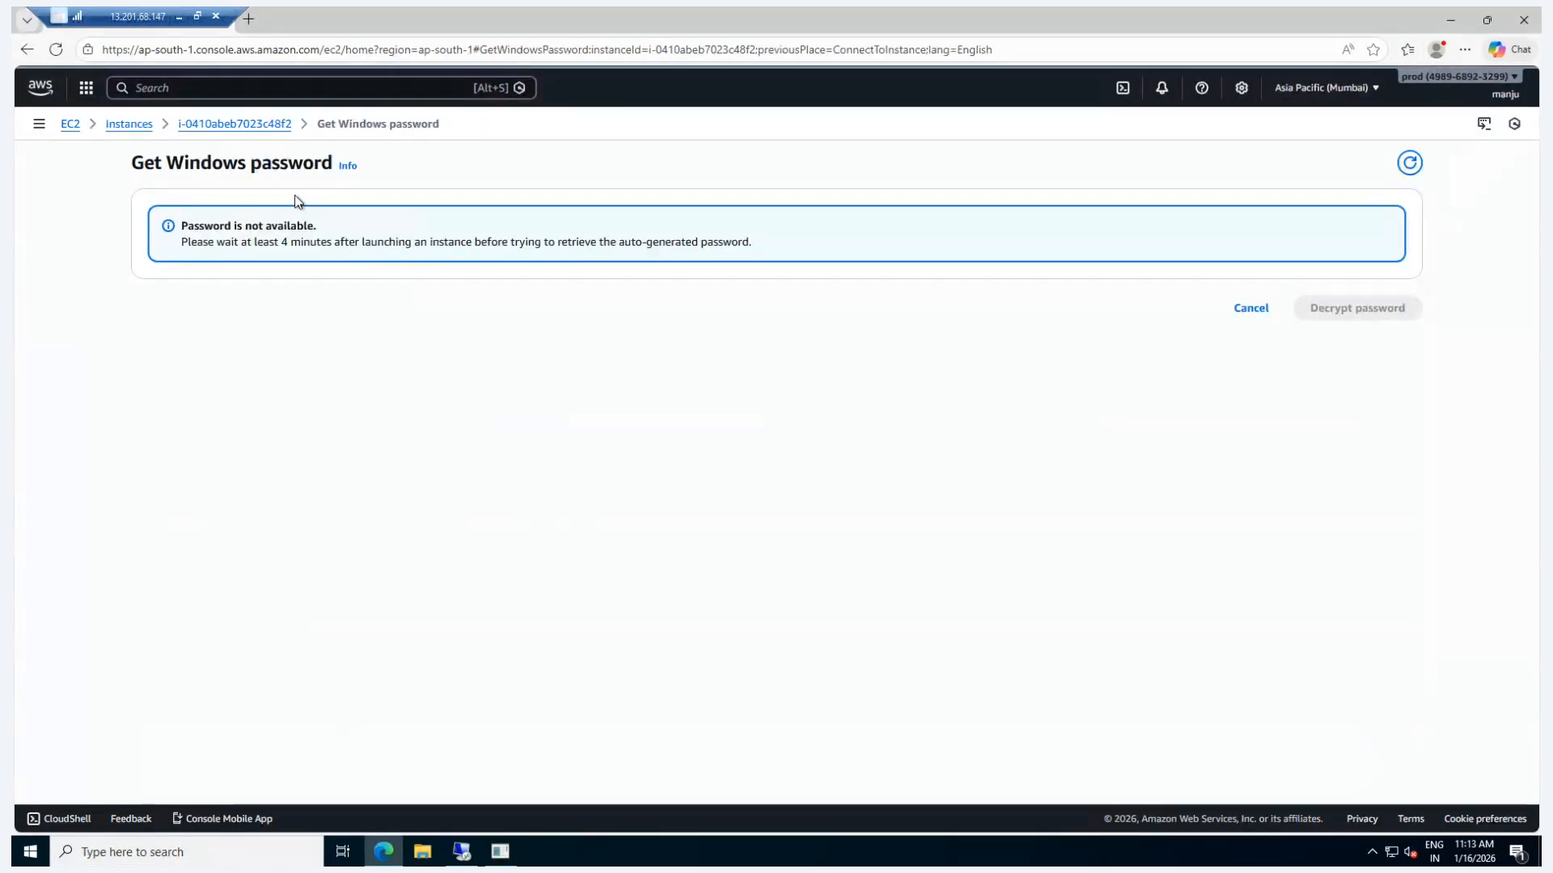
click(251, 129)
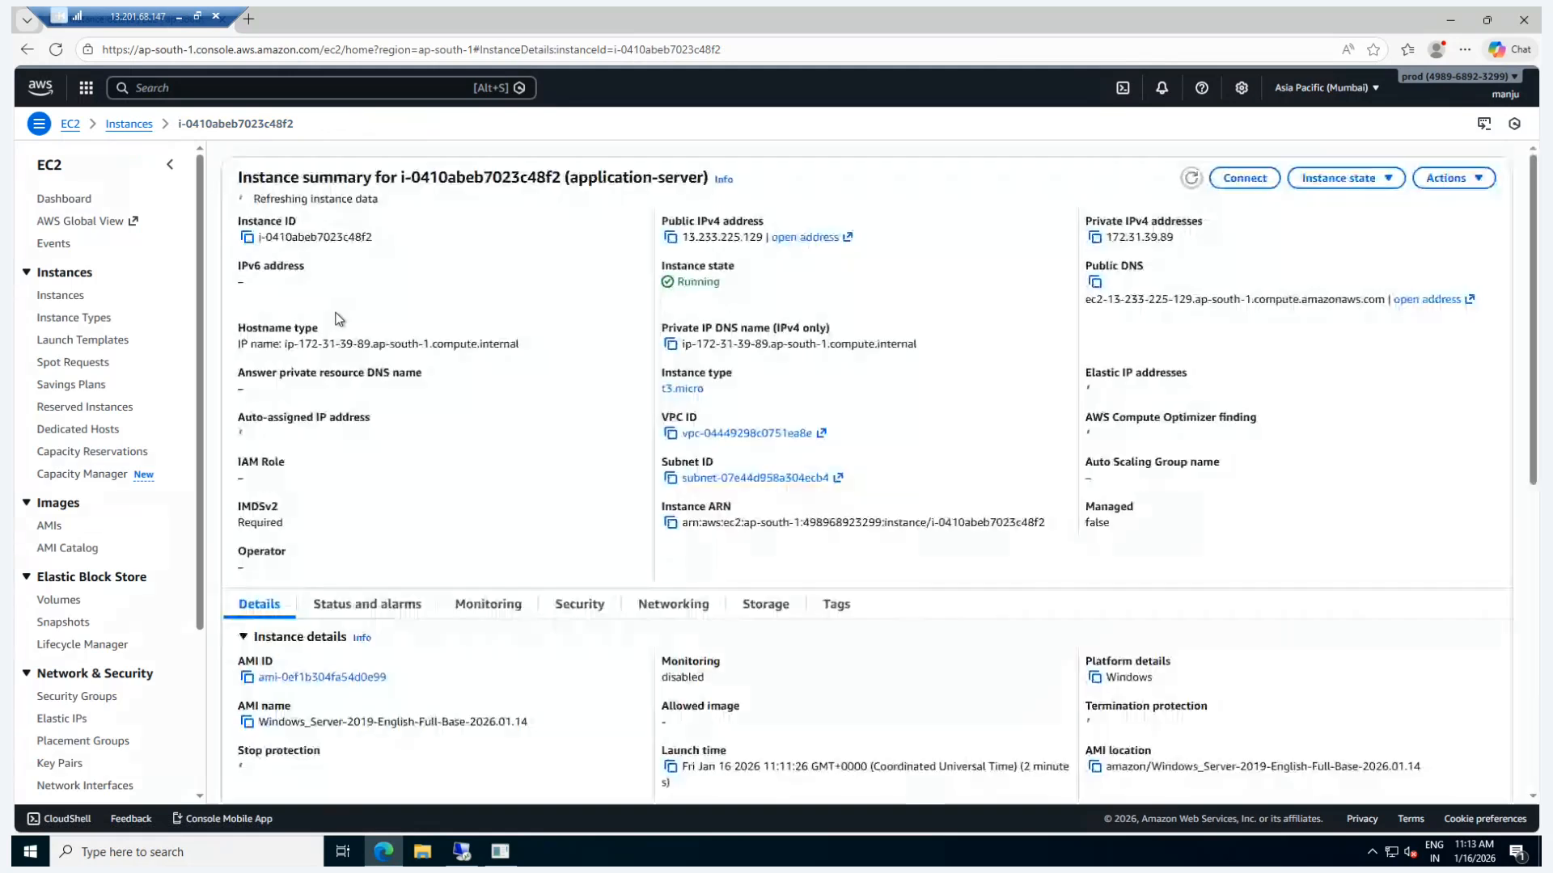
click(1246, 184)
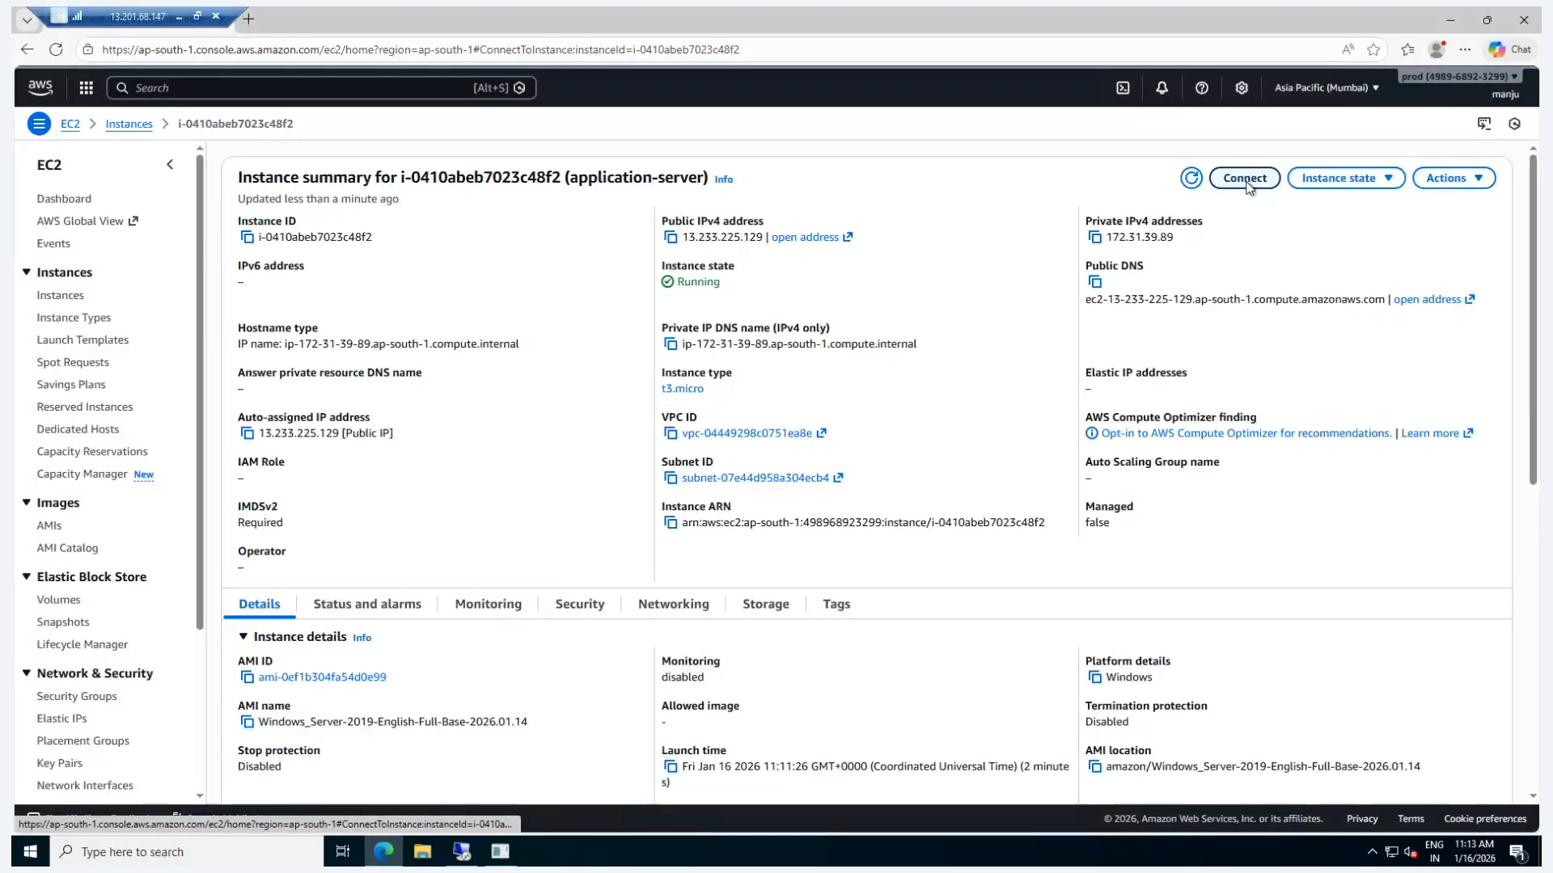
click(314, 229)
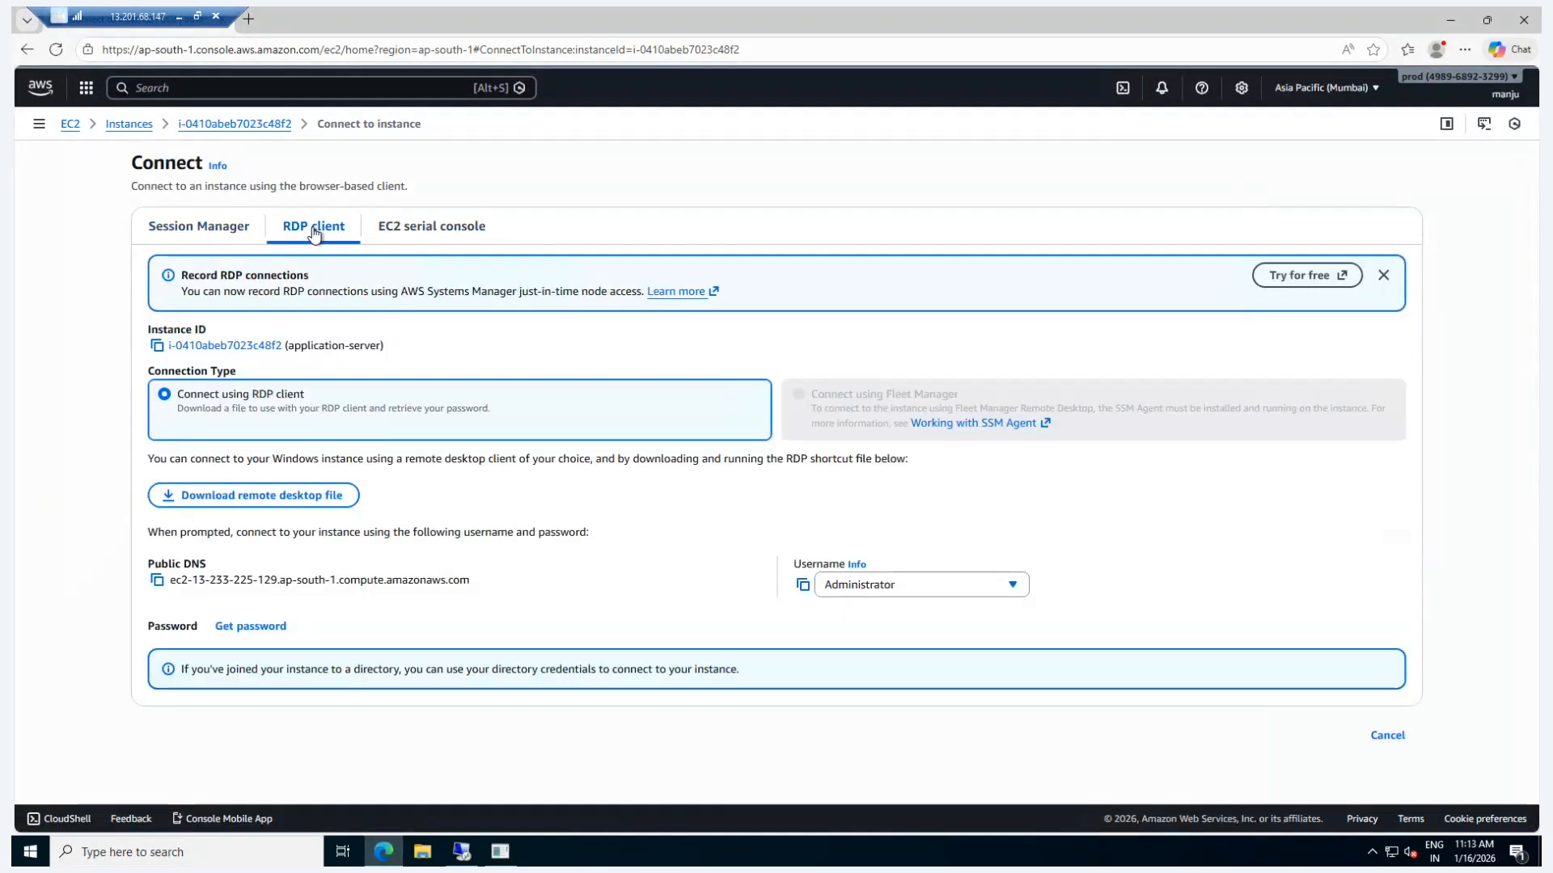
- Decrypt the Windows administrator password of application-server using the private key file apache-application-keypair.pem from Downloads
click(242, 625)
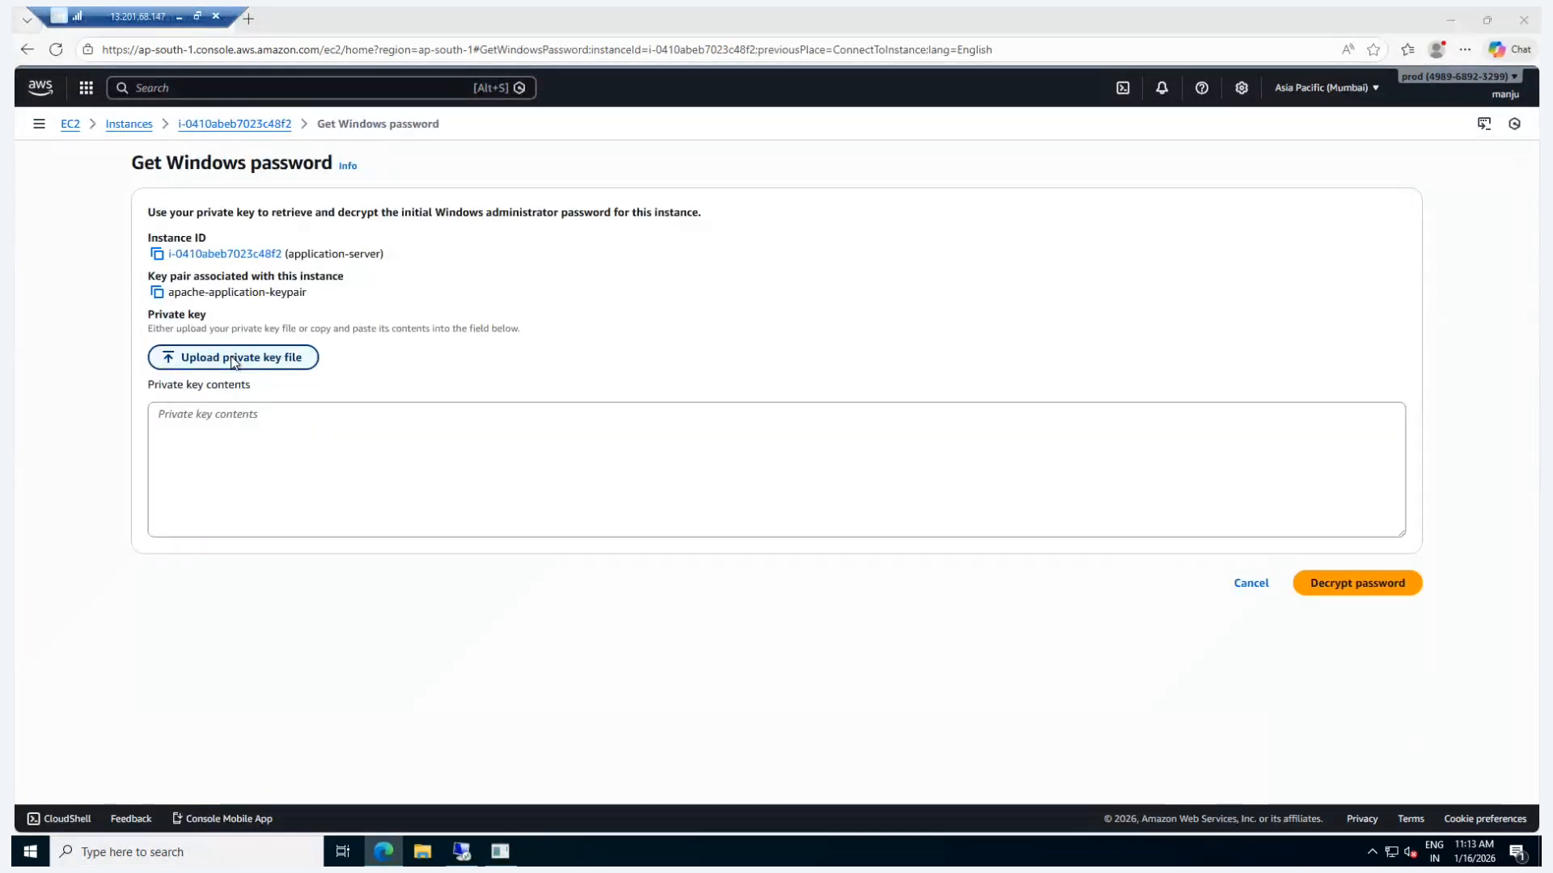
click(233, 361)
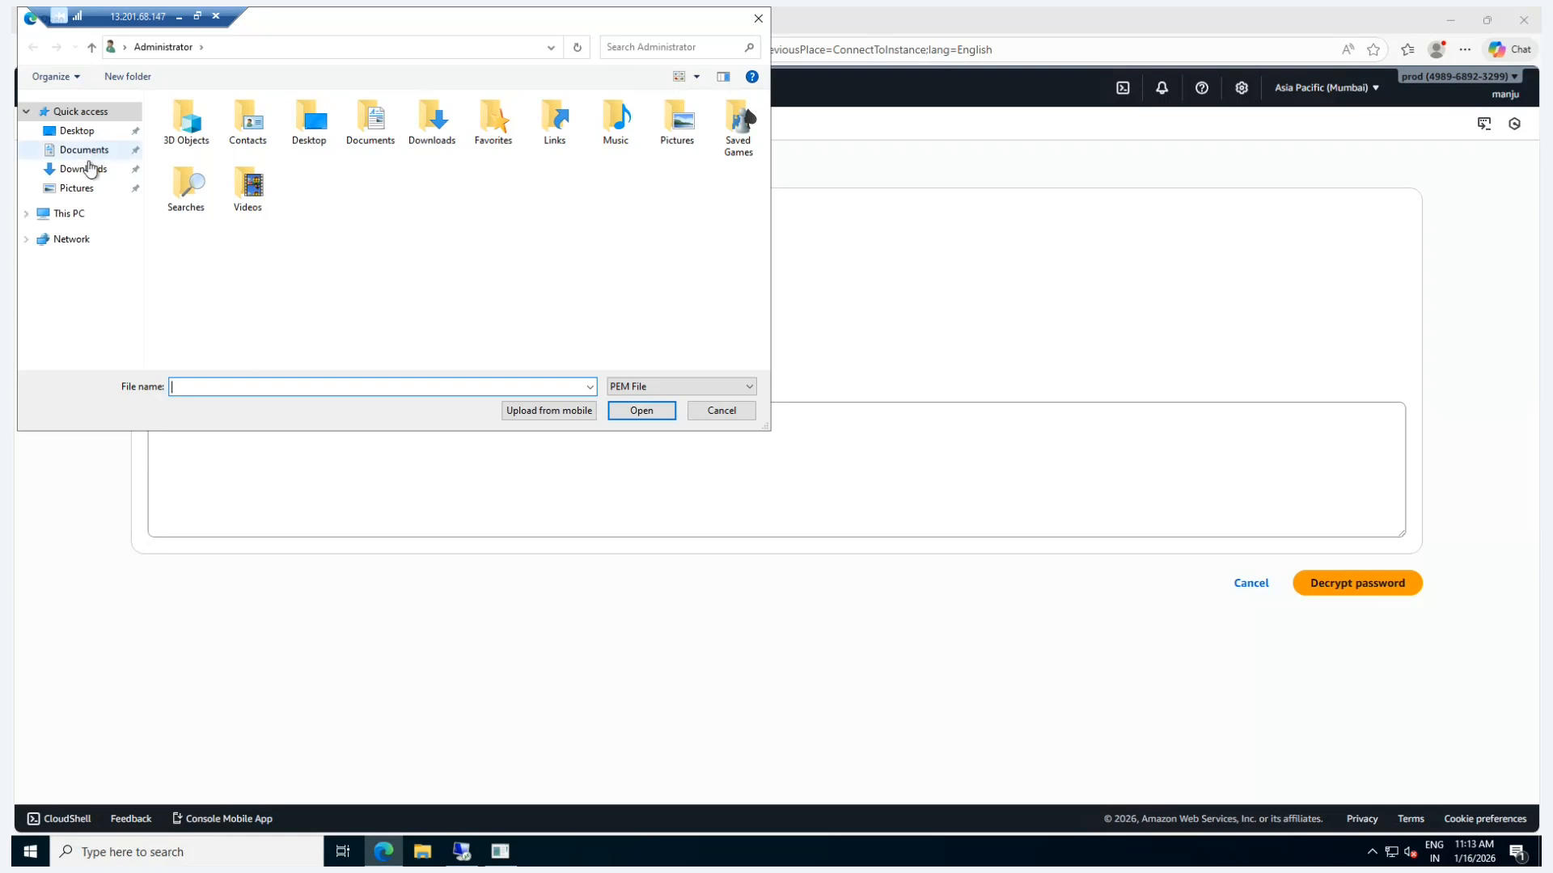
click(85, 170)
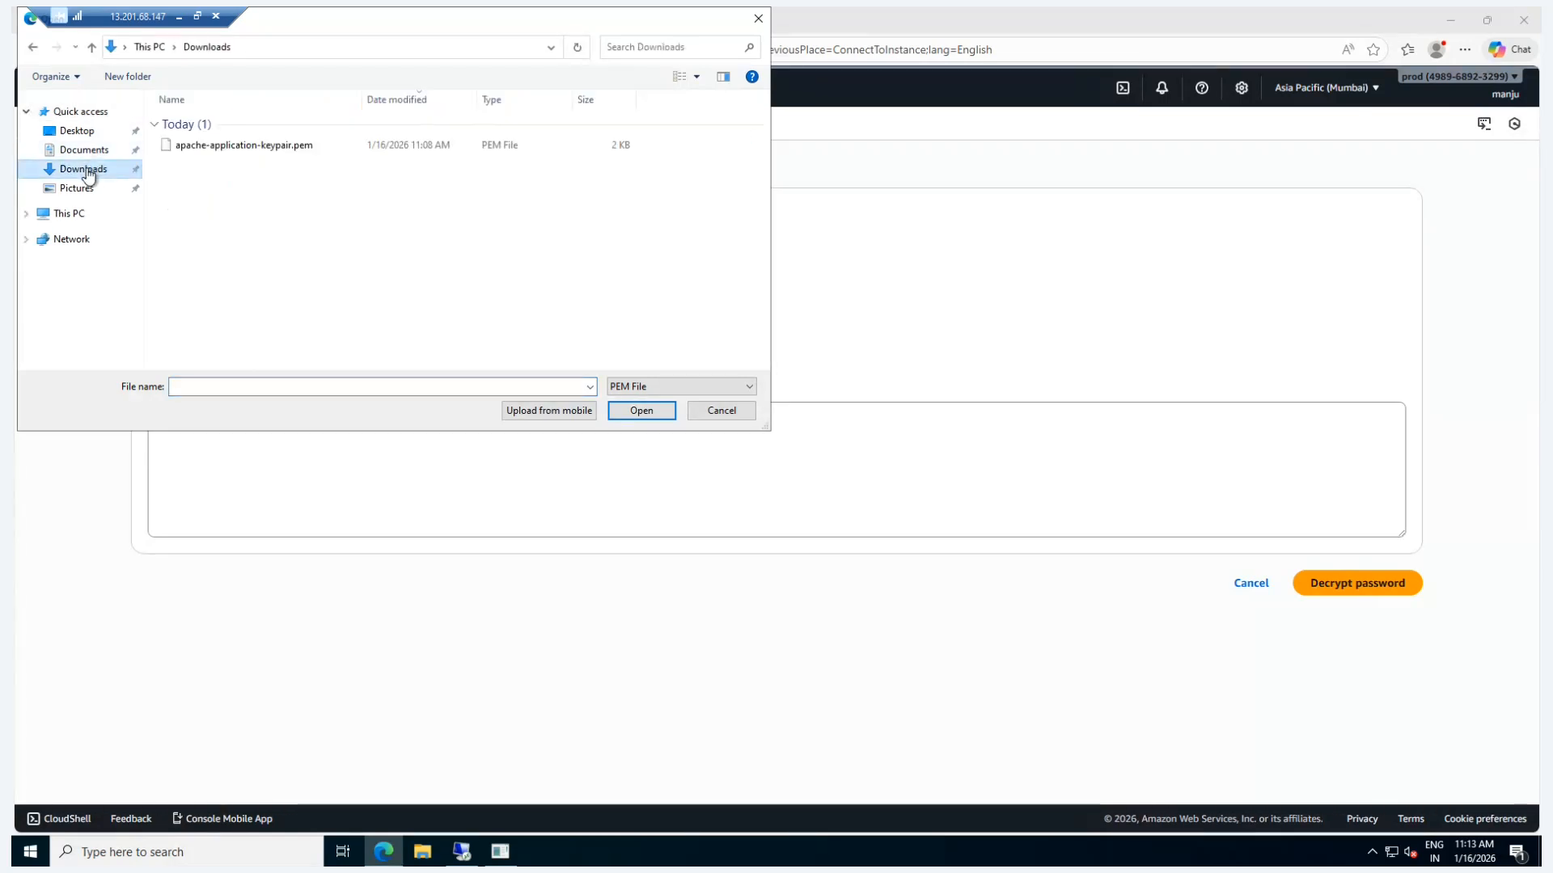
click(247, 151)
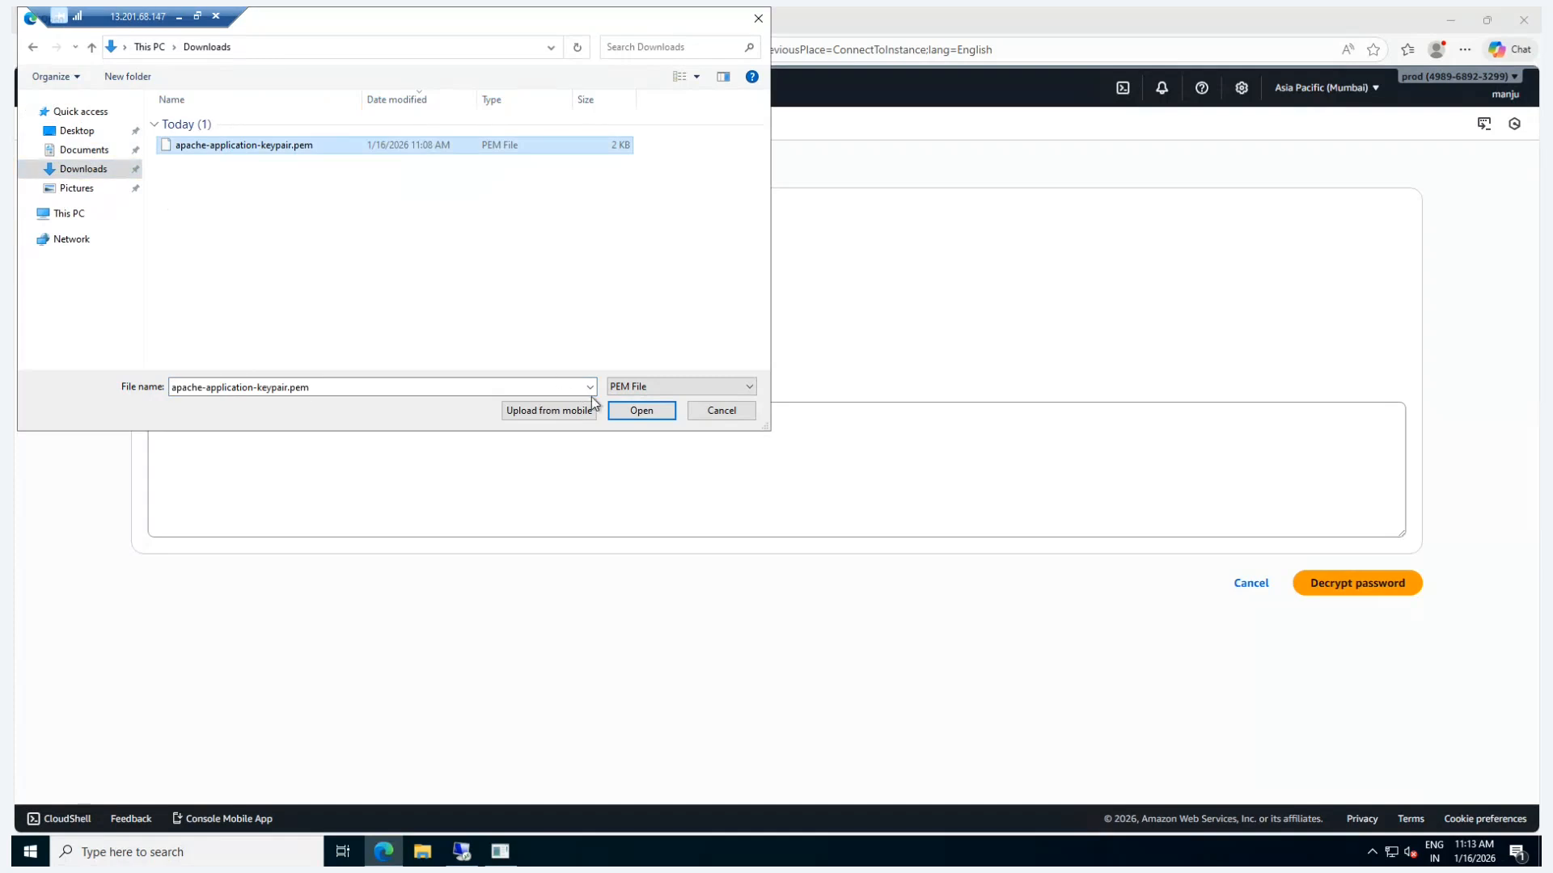
click(629, 410)
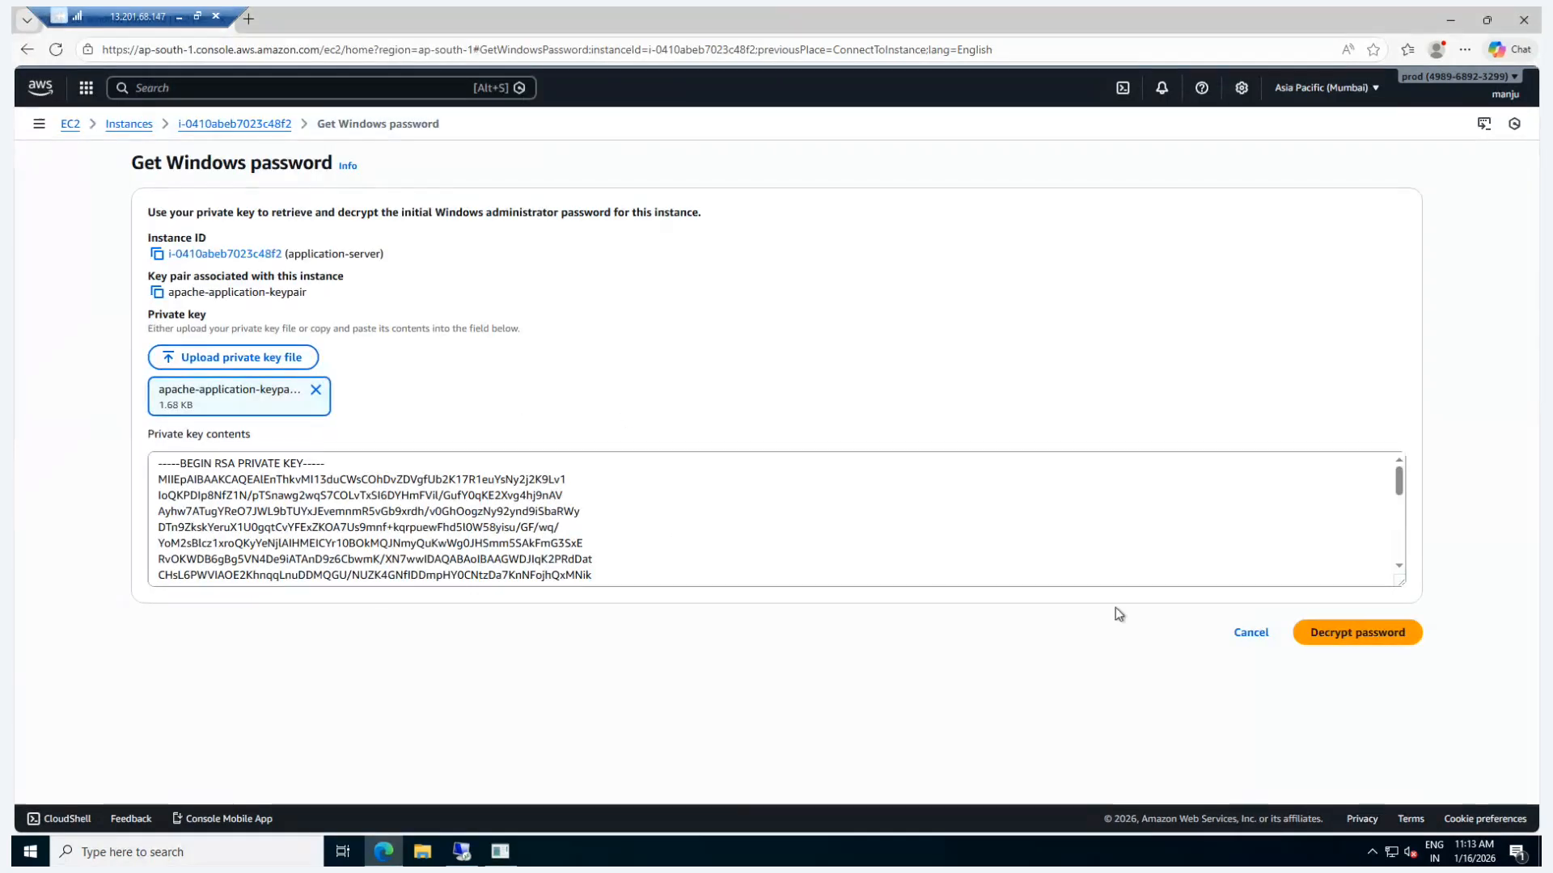
click(1331, 638)
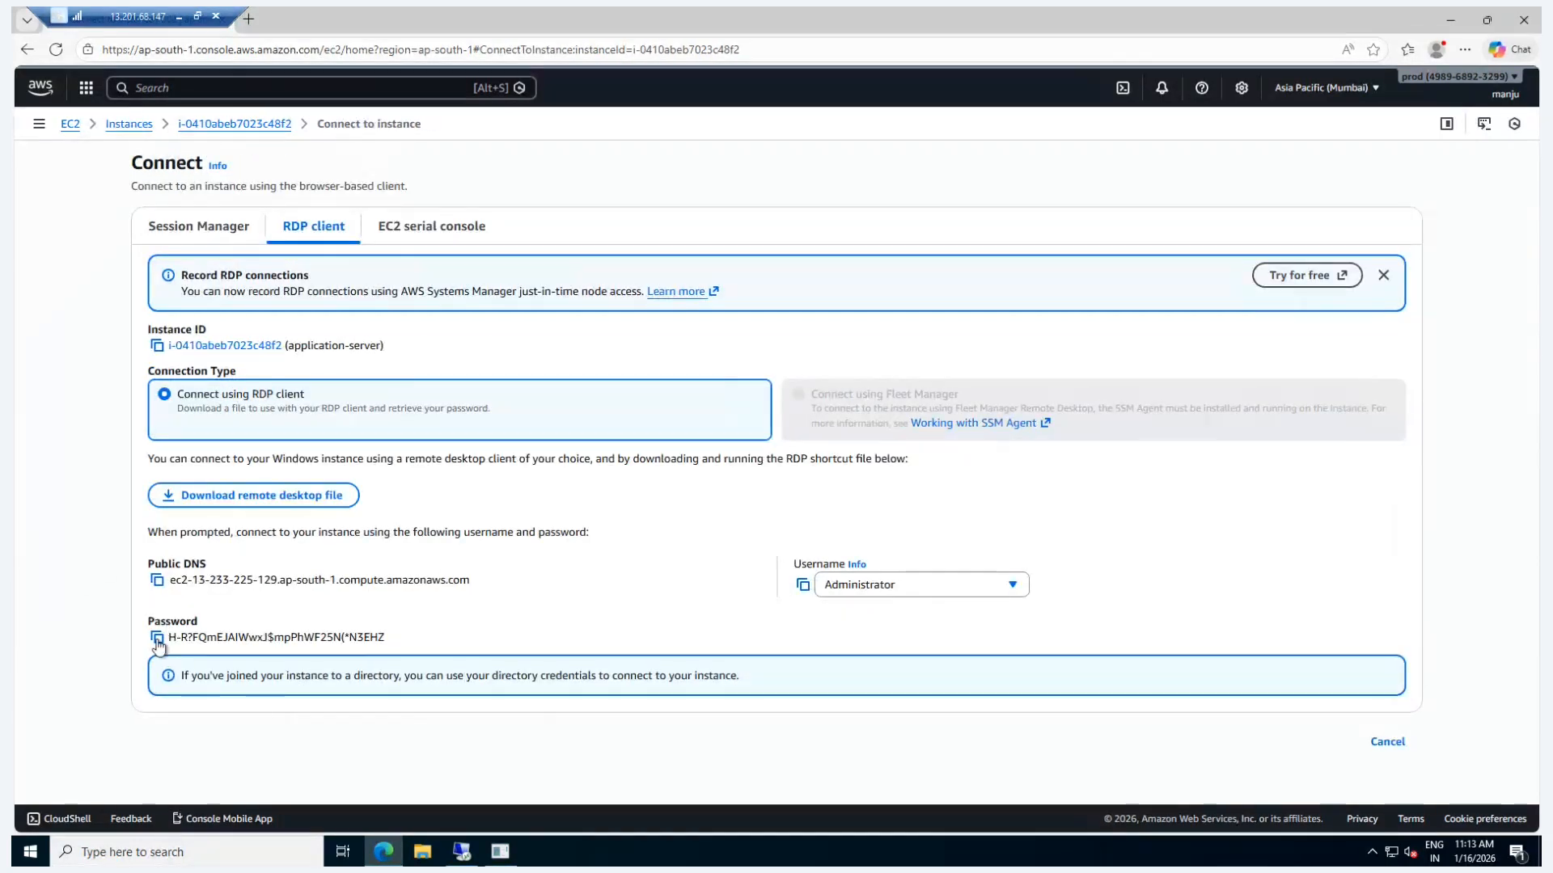
- Connect to the instance by pasting the copied account password for Administrator, accept the untrusted certificate and allow network discovery
click(157, 637)
click(463, 854)
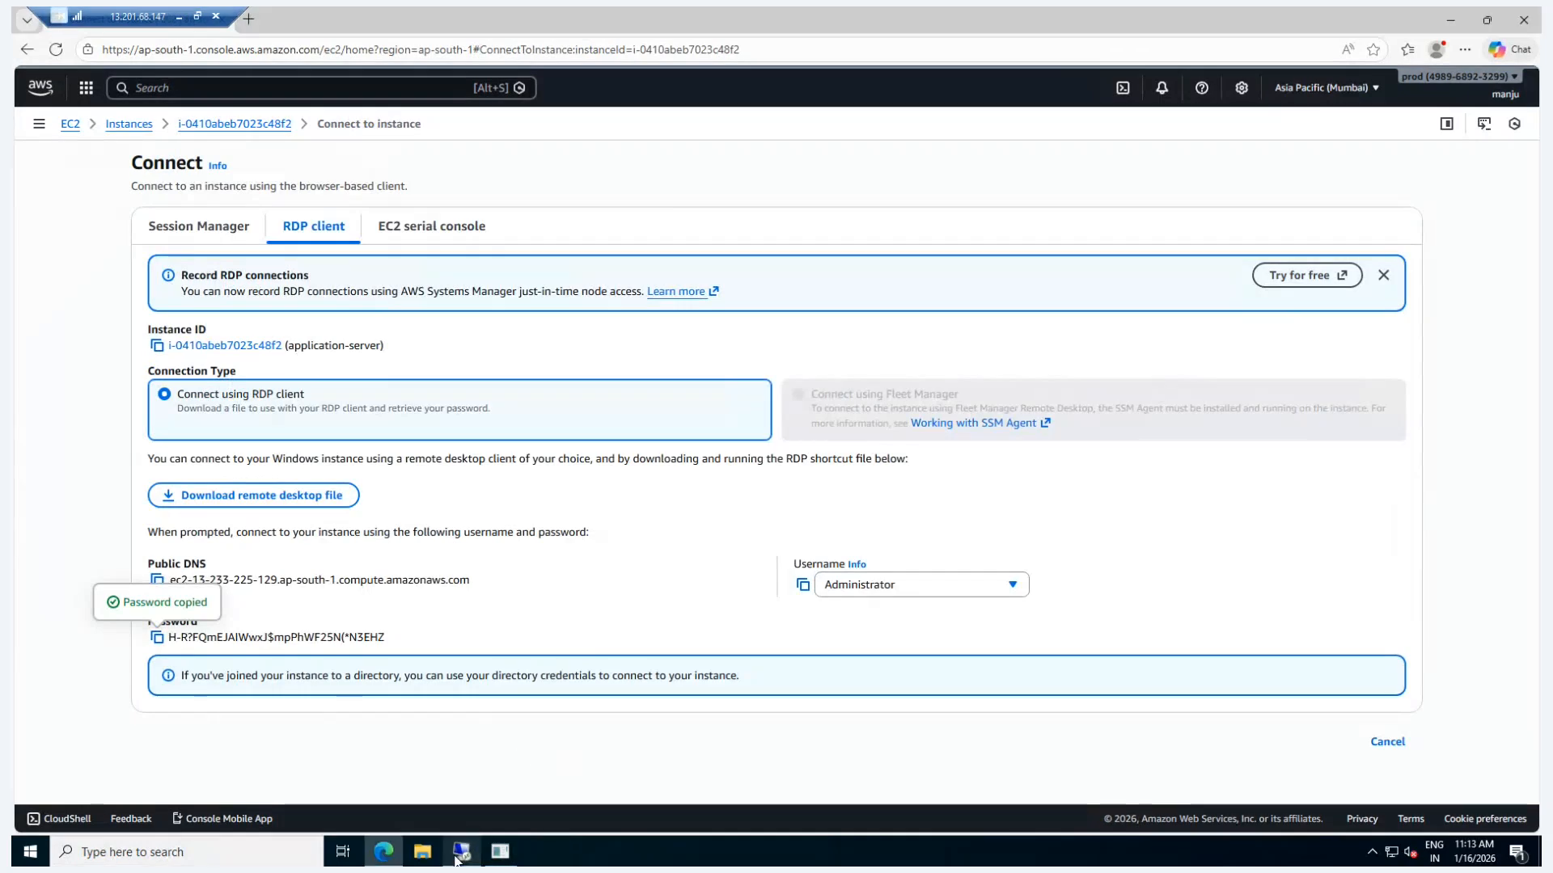
click(499, 856)
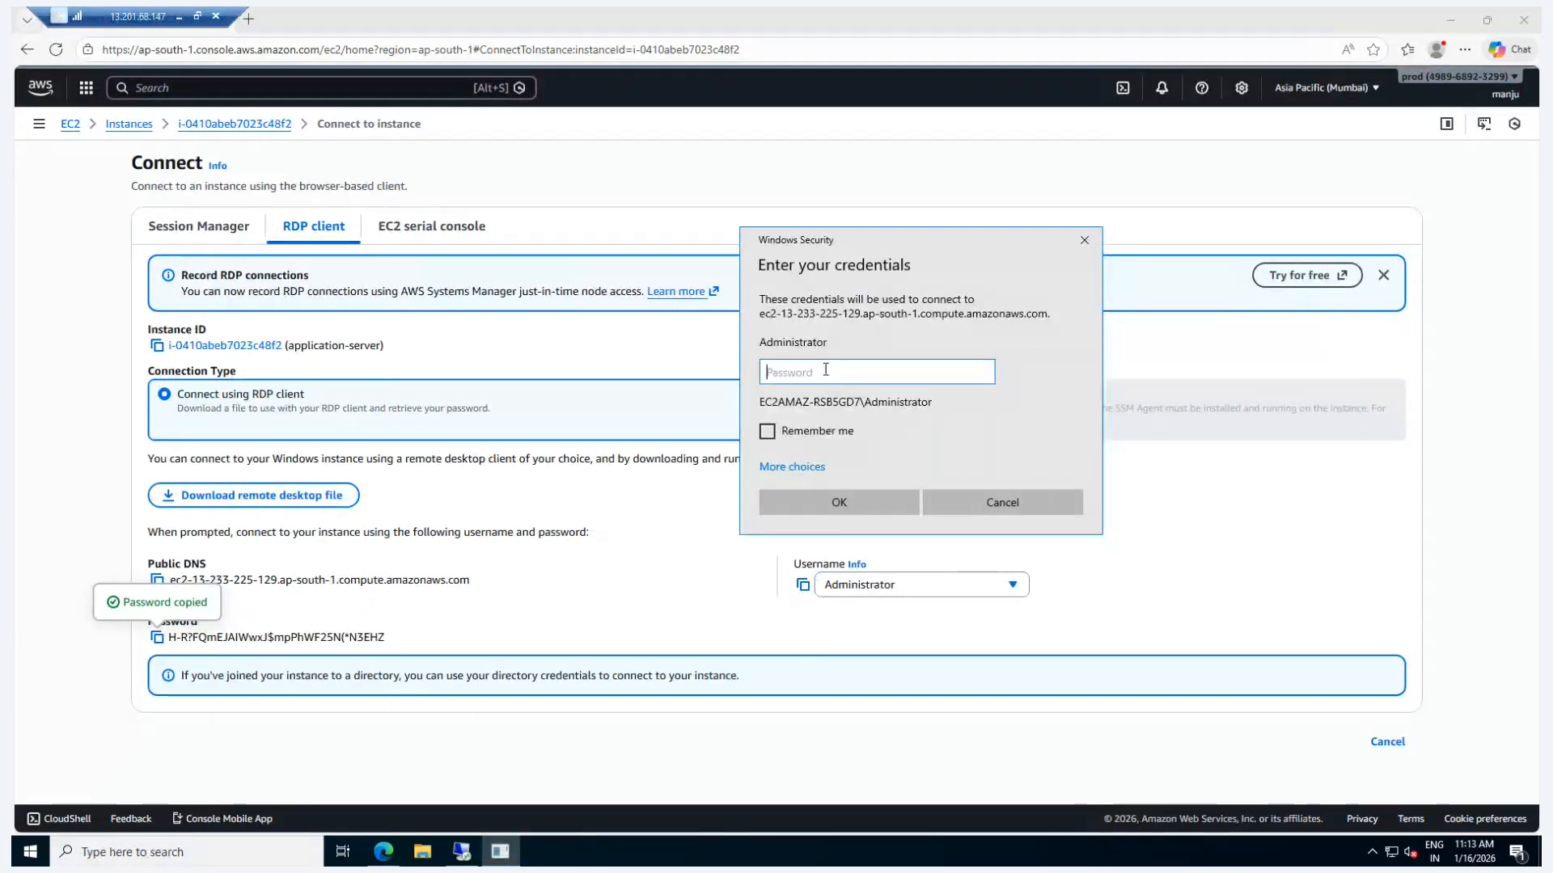
key(ctrl+v)
click(837, 505)
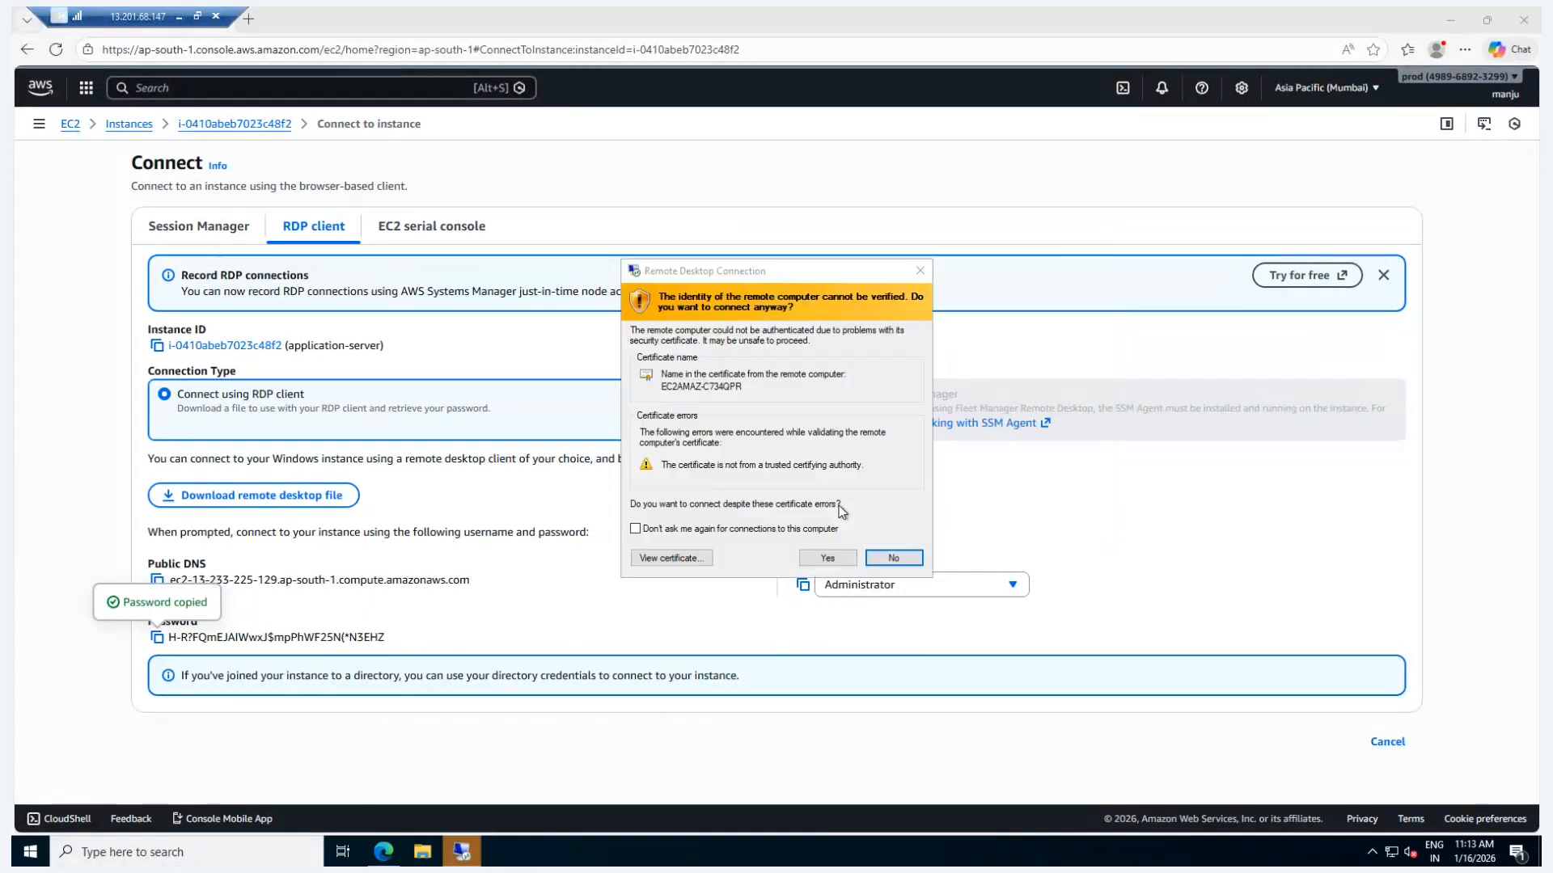
click(826, 558)
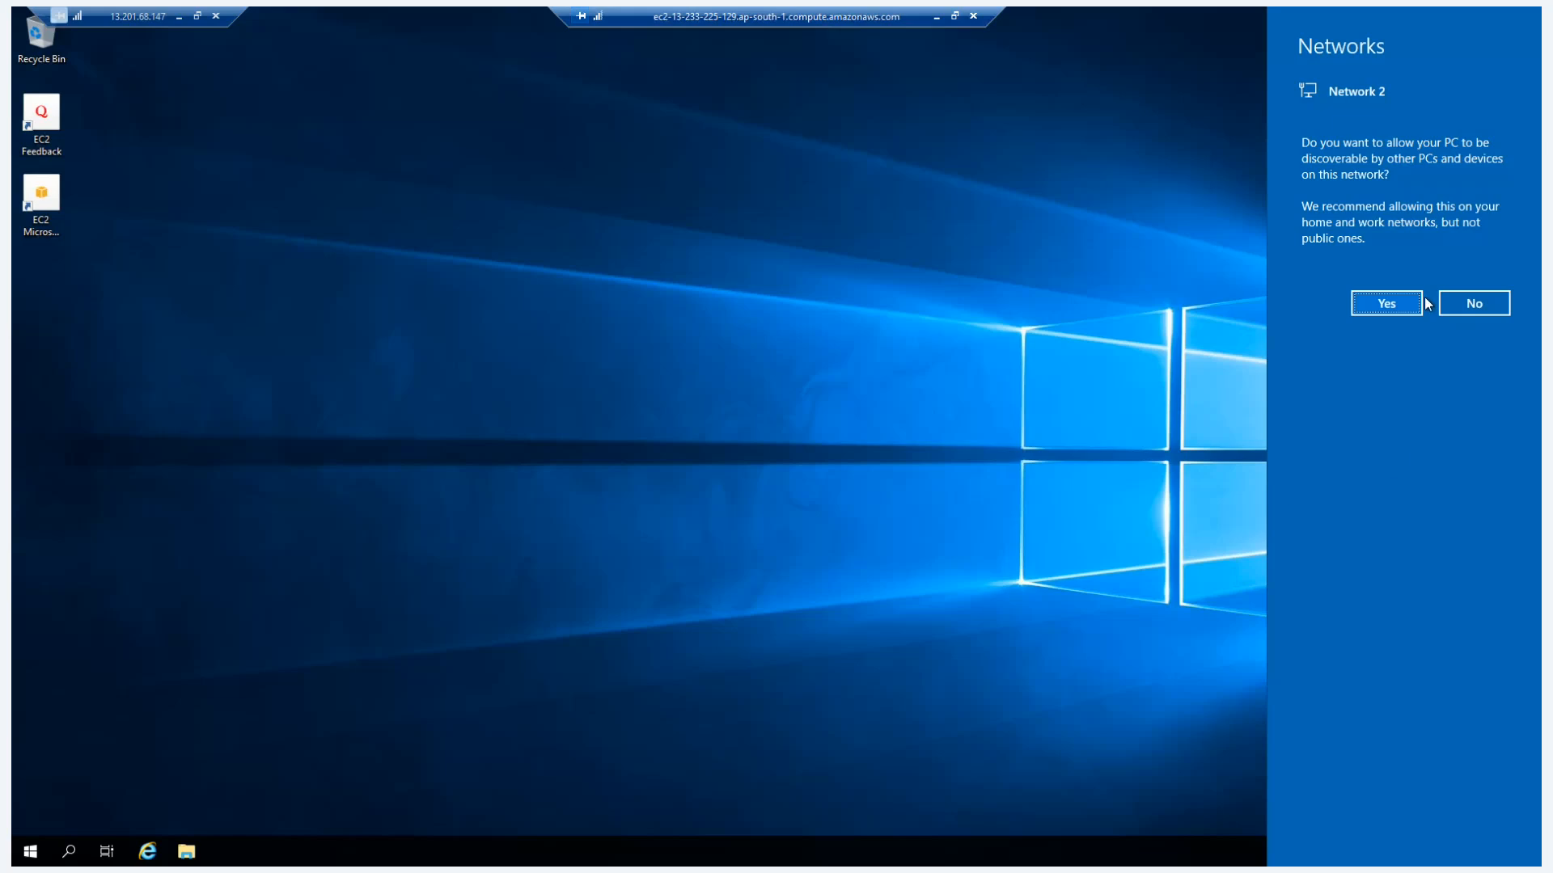
click(1386, 306)
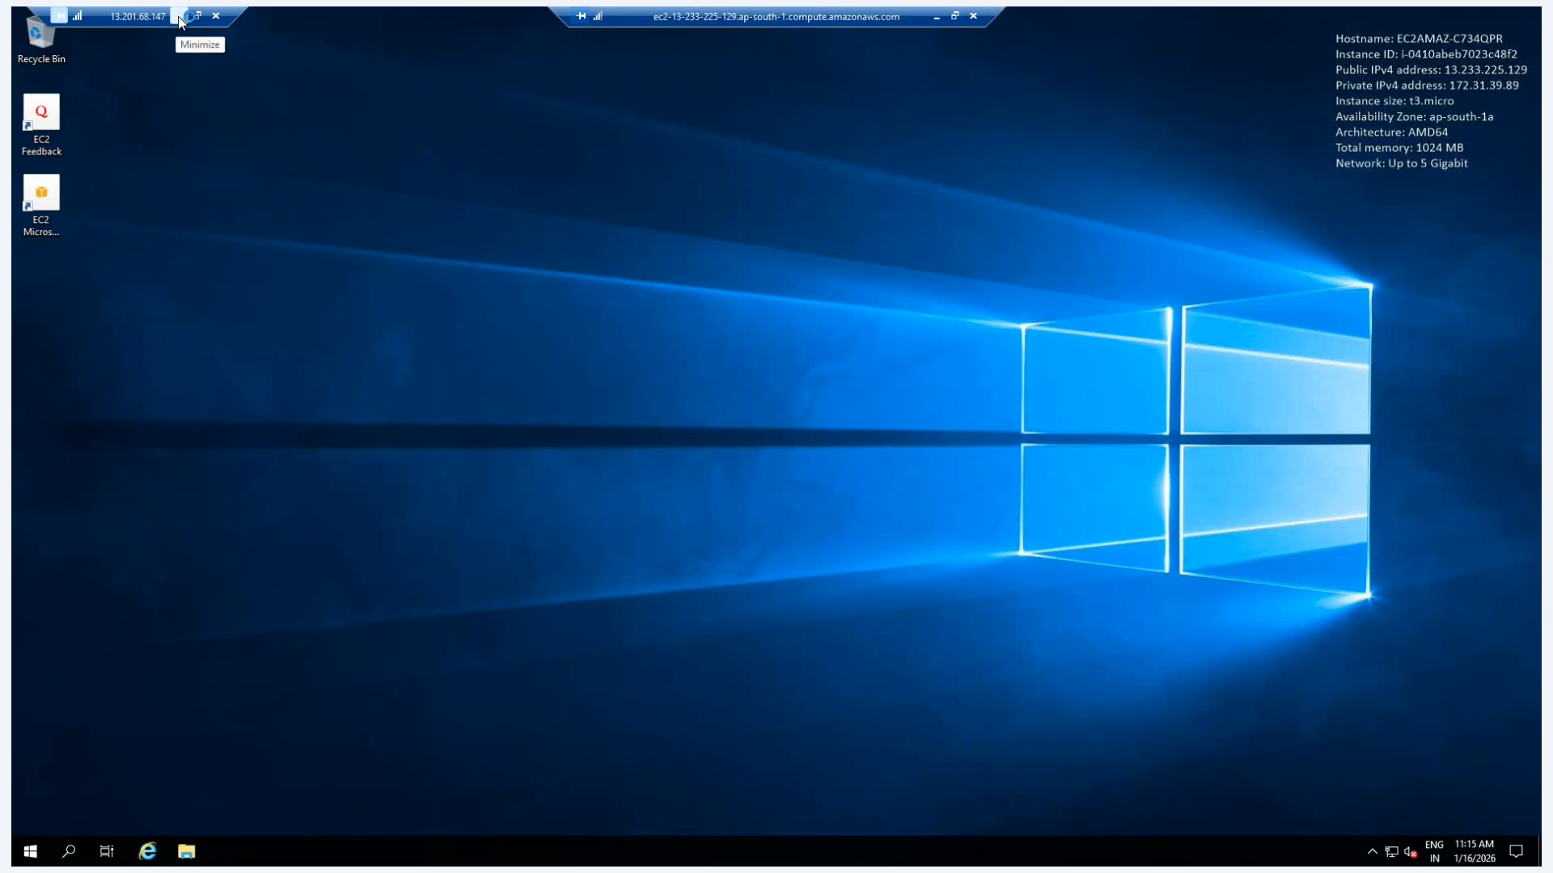
click(177, 16)
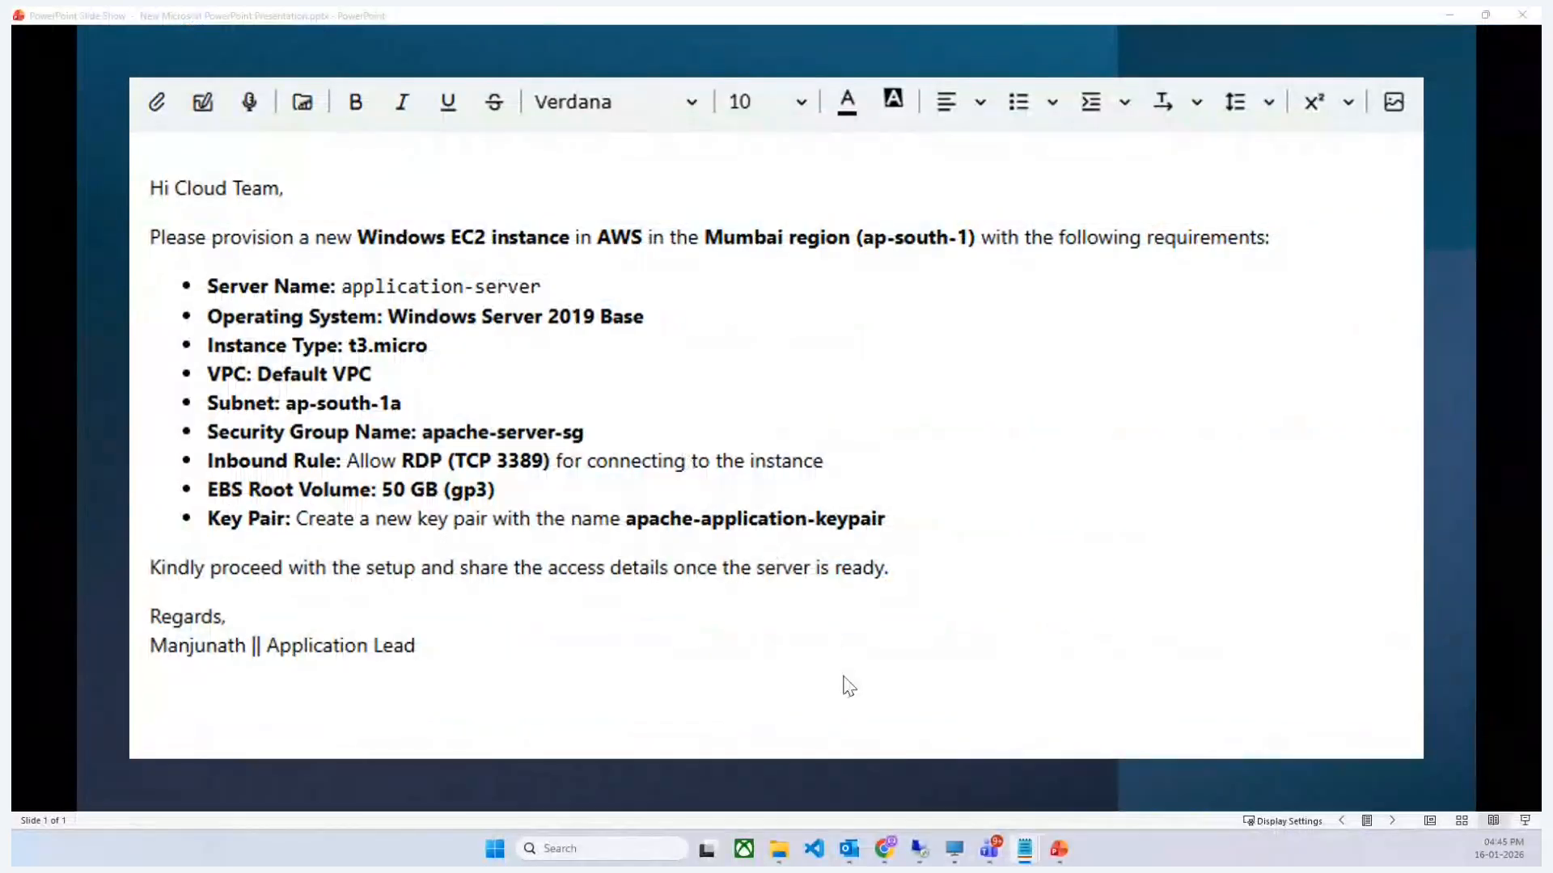
mouse_move(884, 848)
click(814, 768)
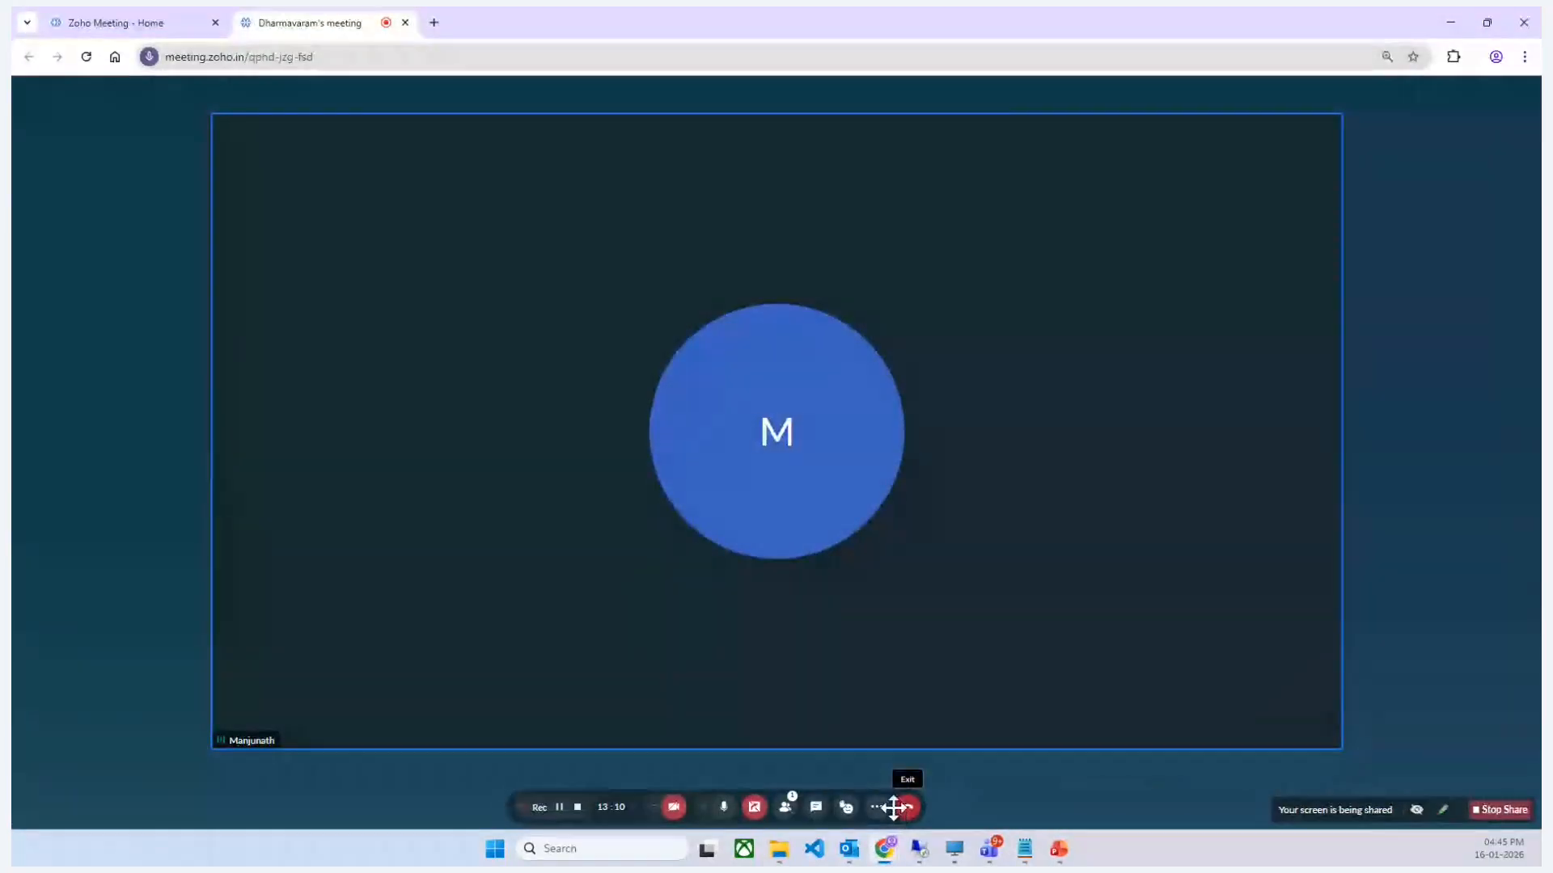